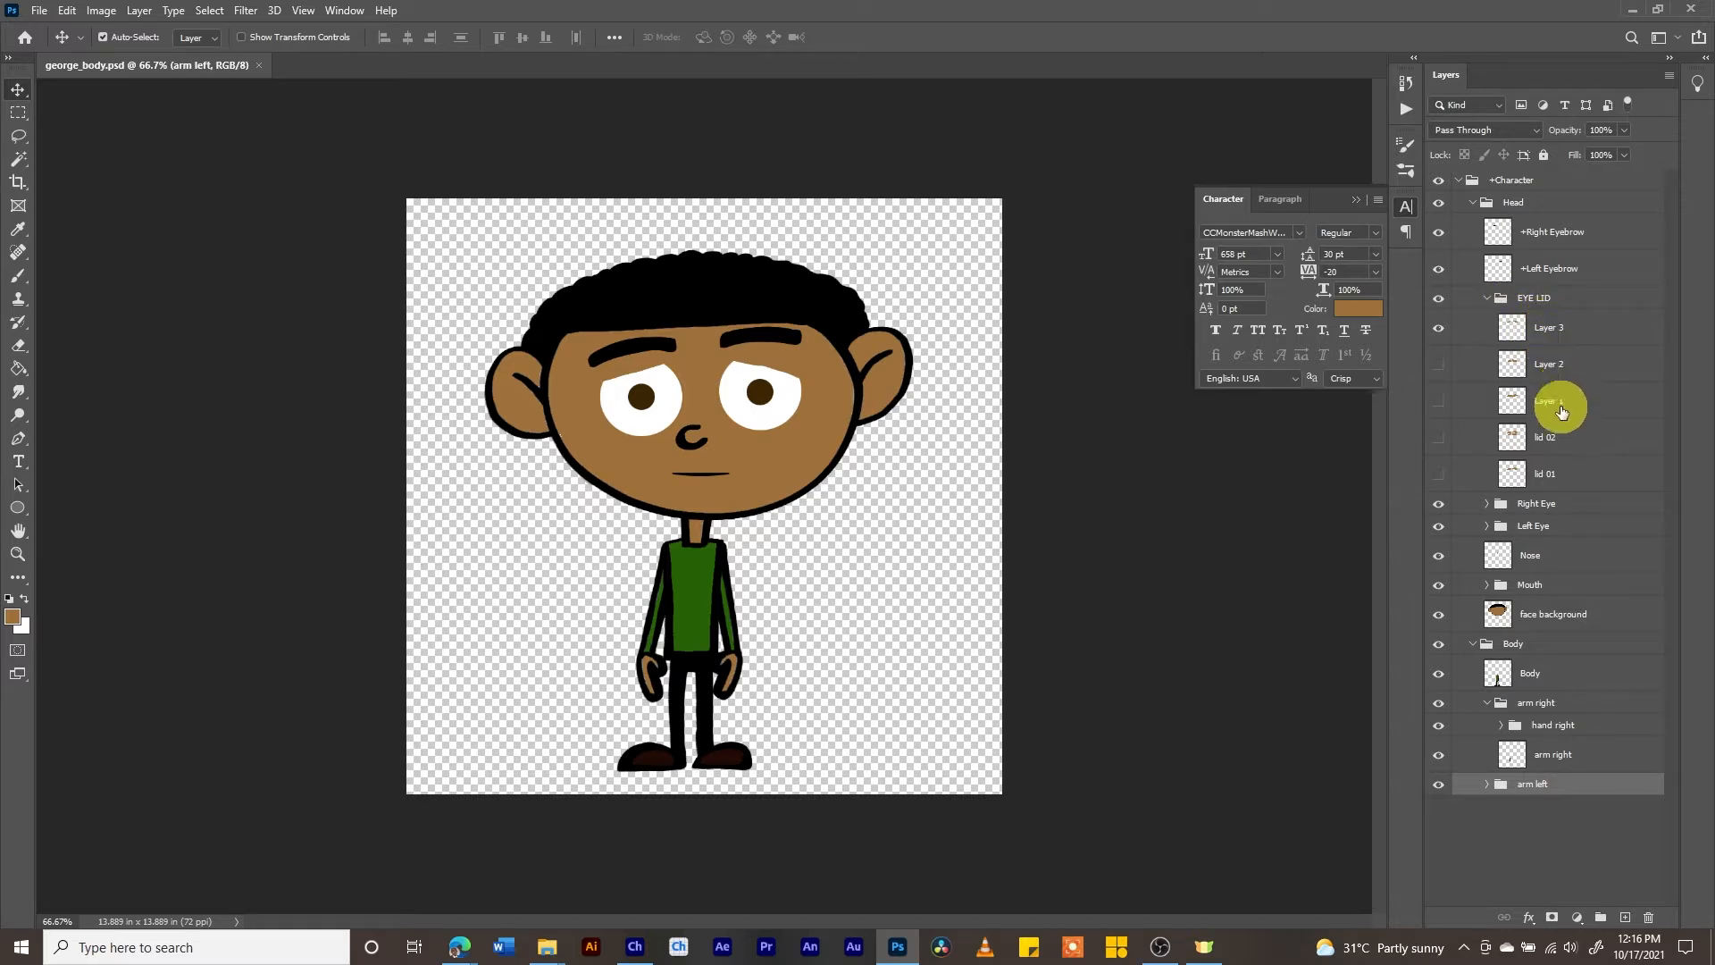
# - Collapse the EYE LID group and examine the hand layers inside the hand right group
pyautogui.click(1488, 300)
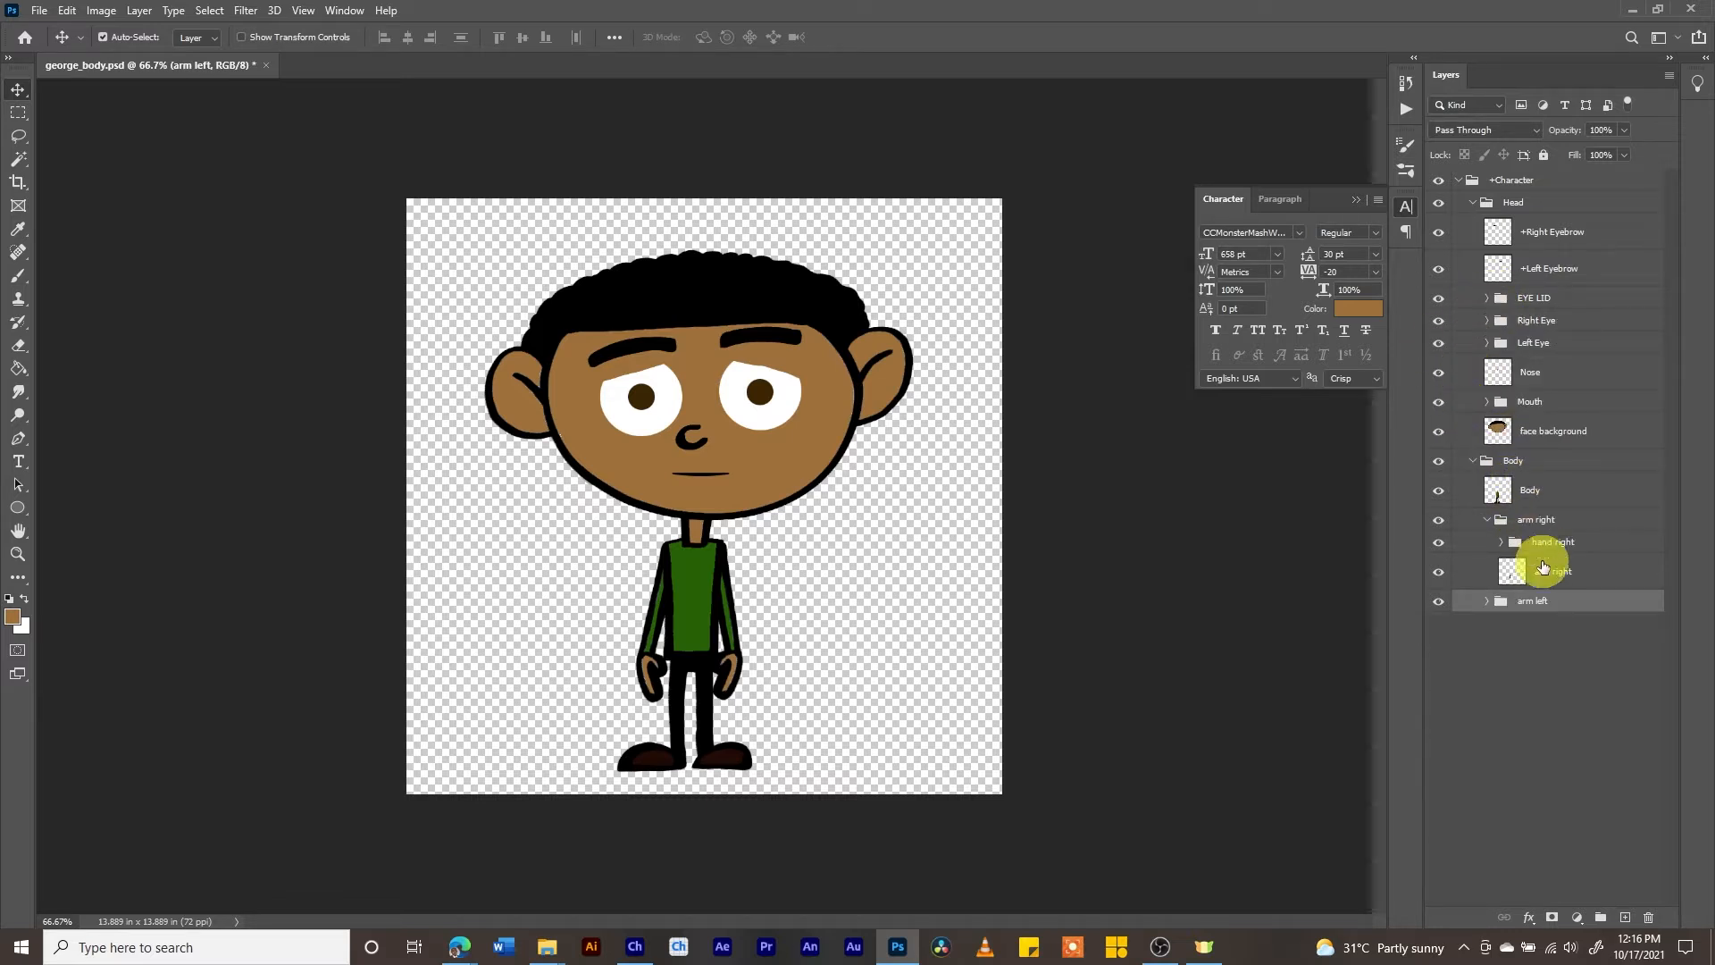
pyautogui.click(1502, 541)
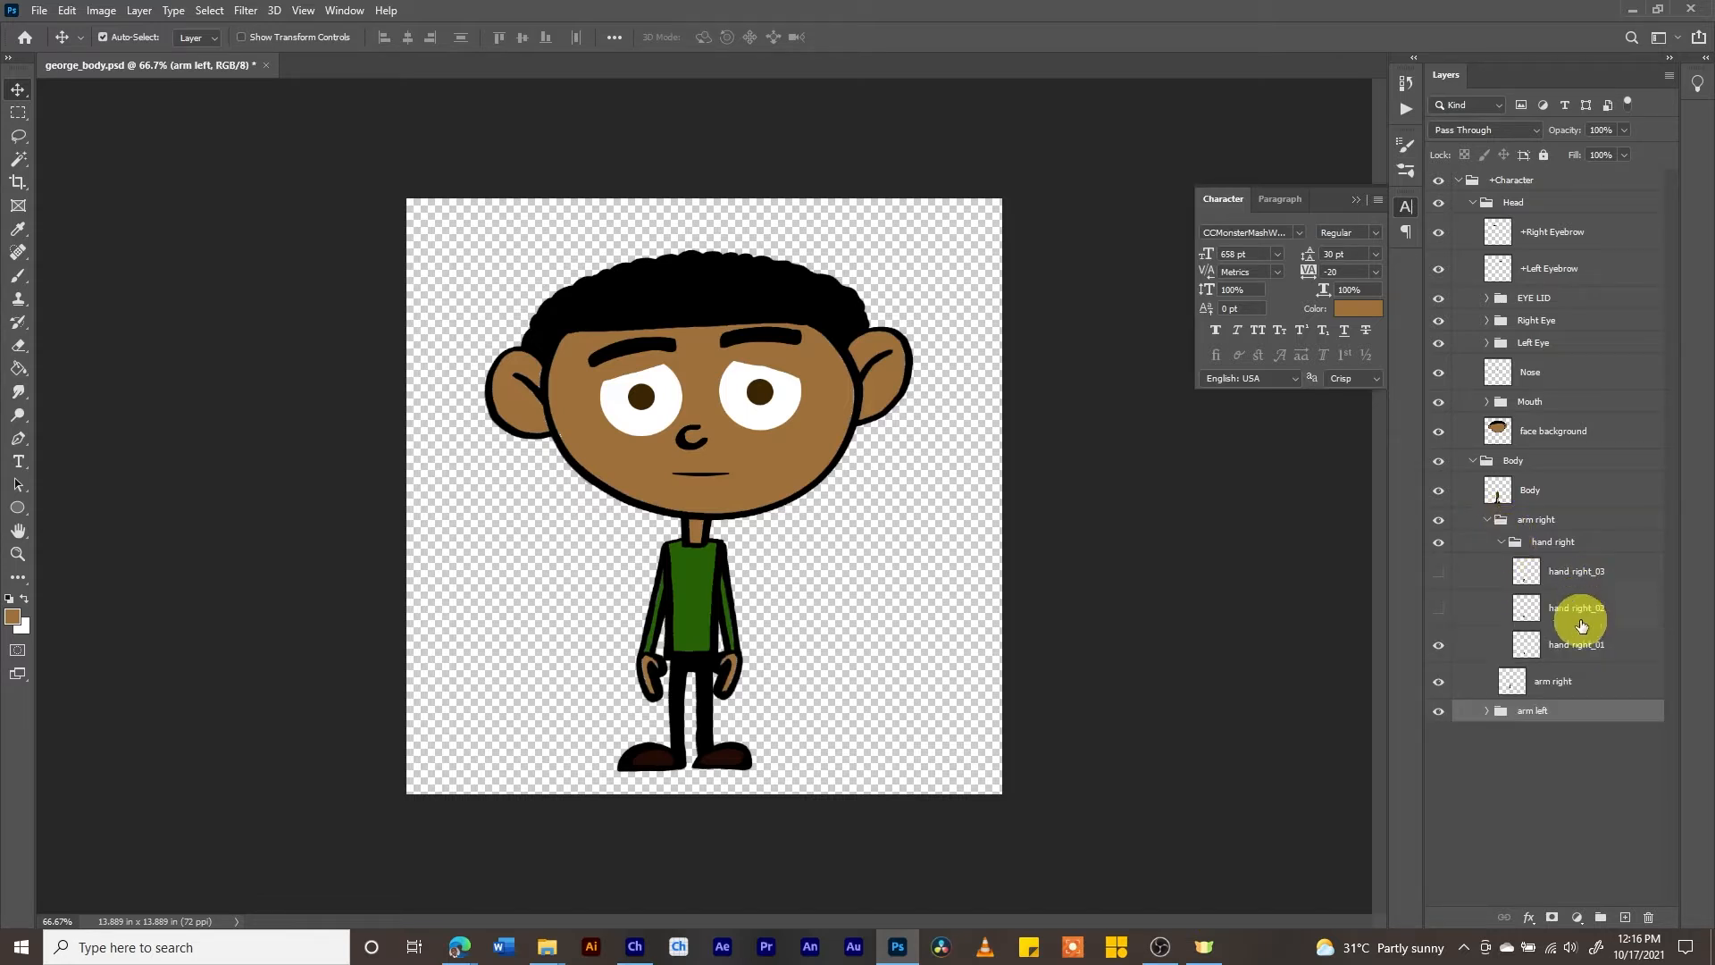
pyautogui.click(1502, 542)
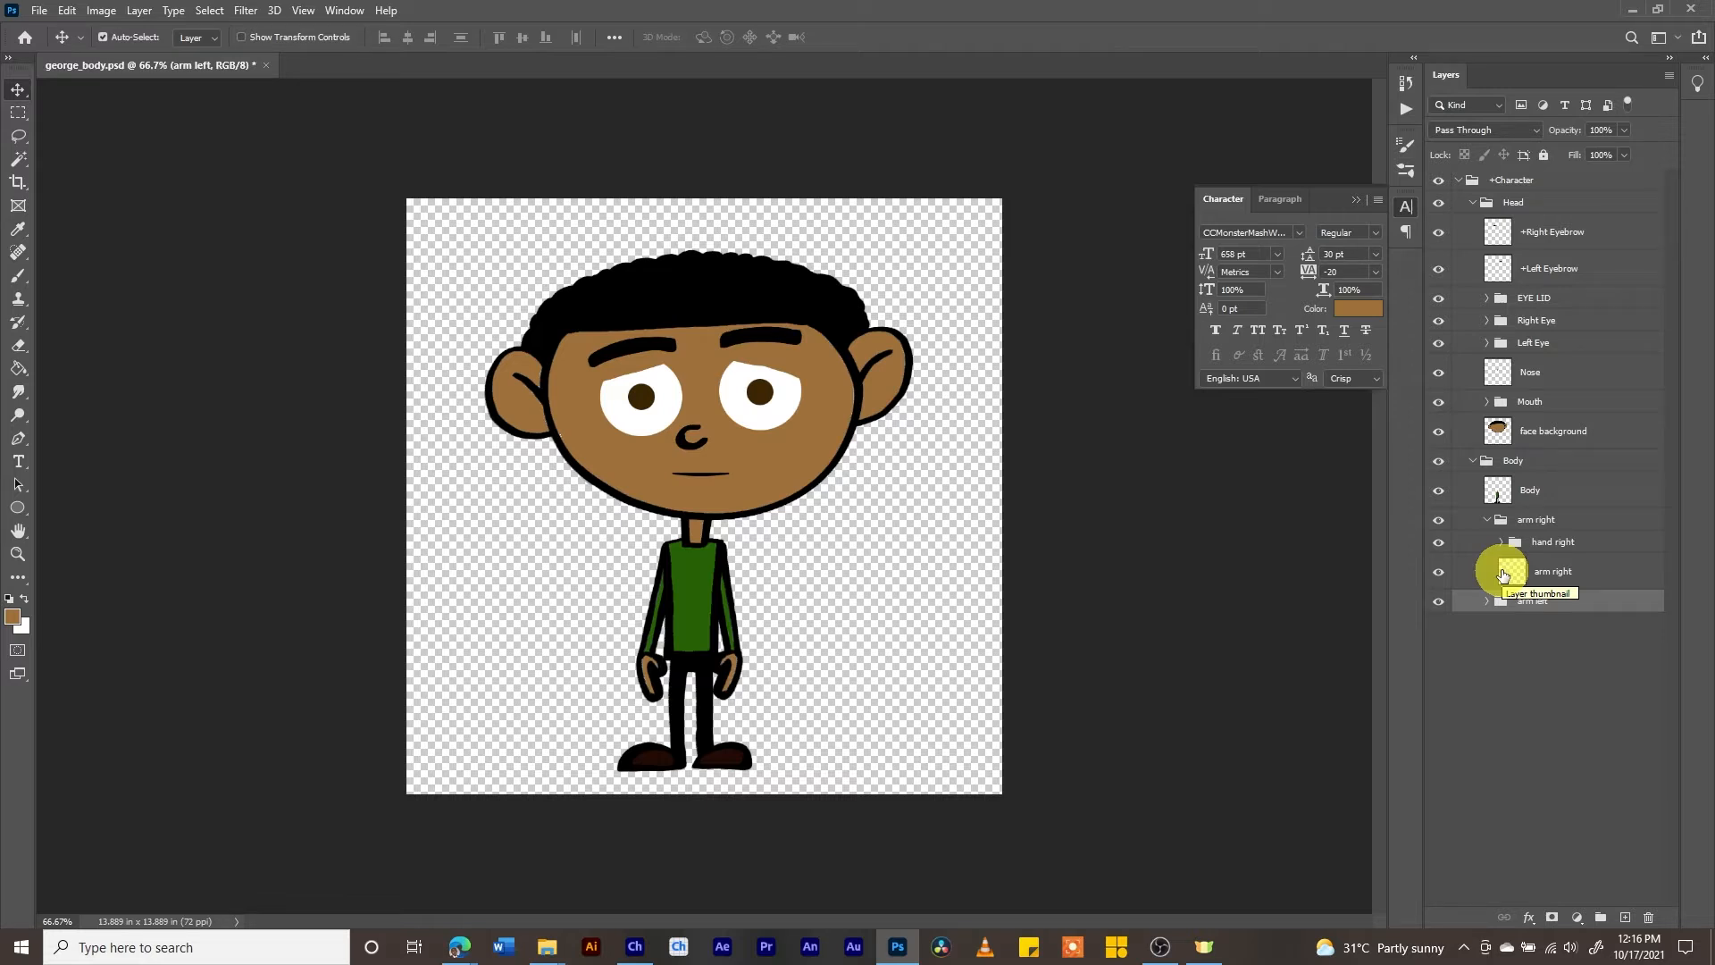
# - Switch to Character Animator, go to the Rig workspace and expand the puppet's EYE LID group with the head in view
pyautogui.click(632, 949)
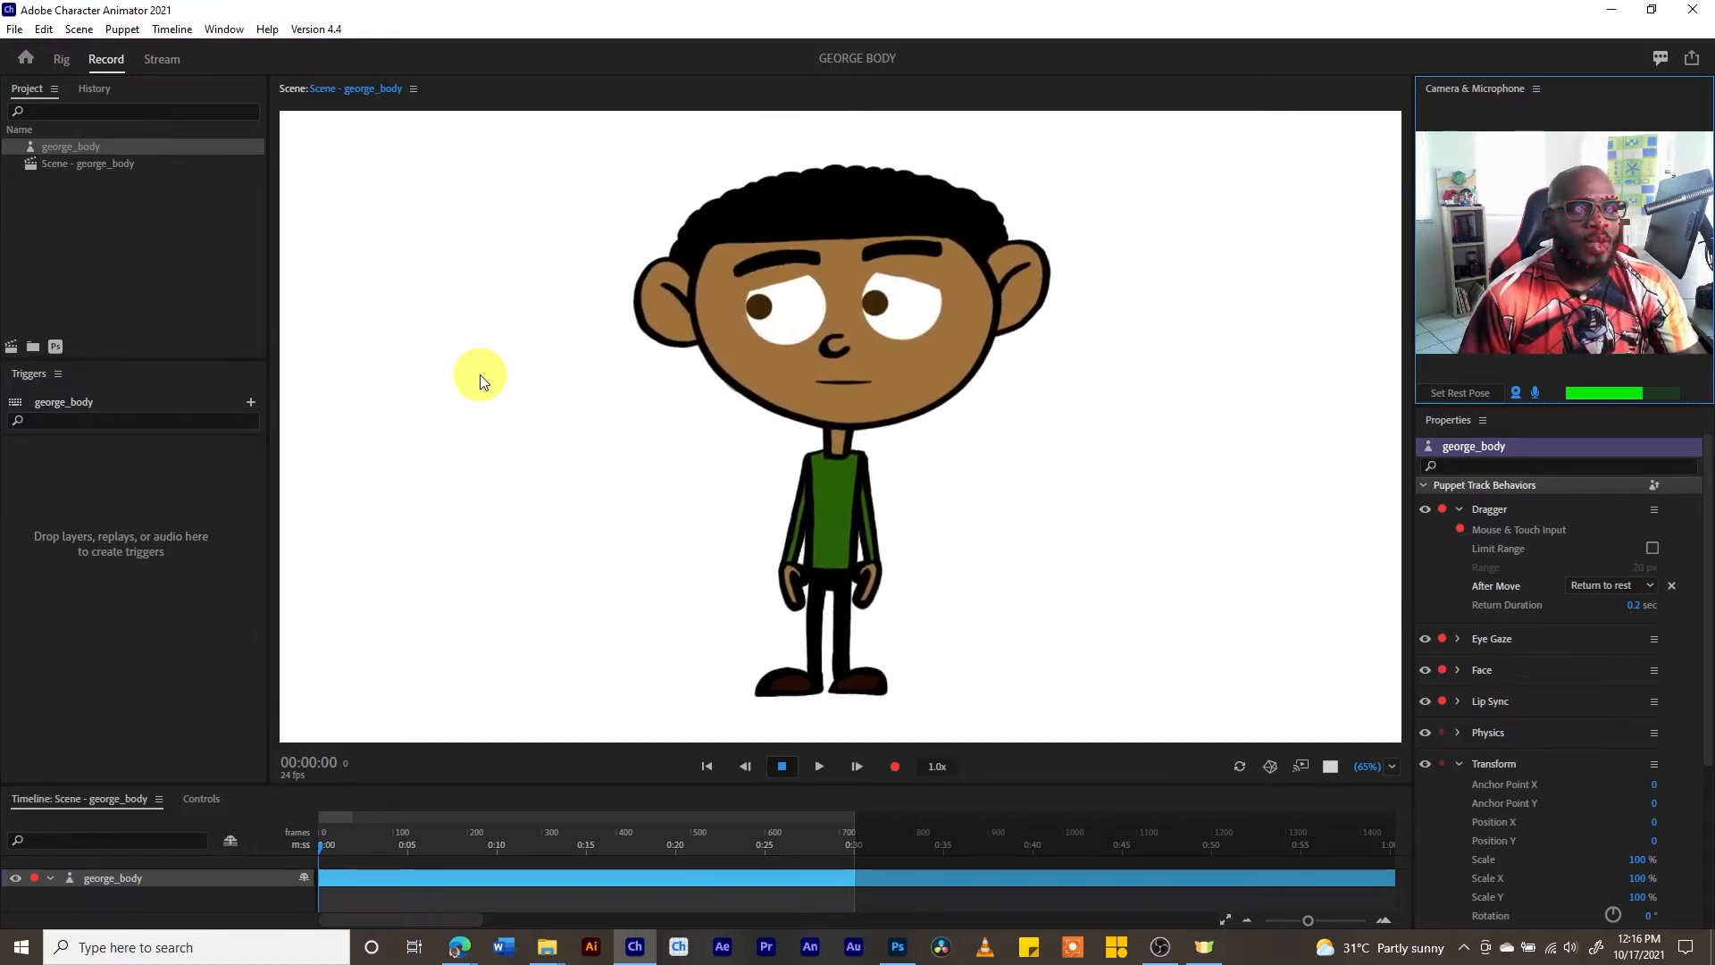
pyautogui.click(61, 60)
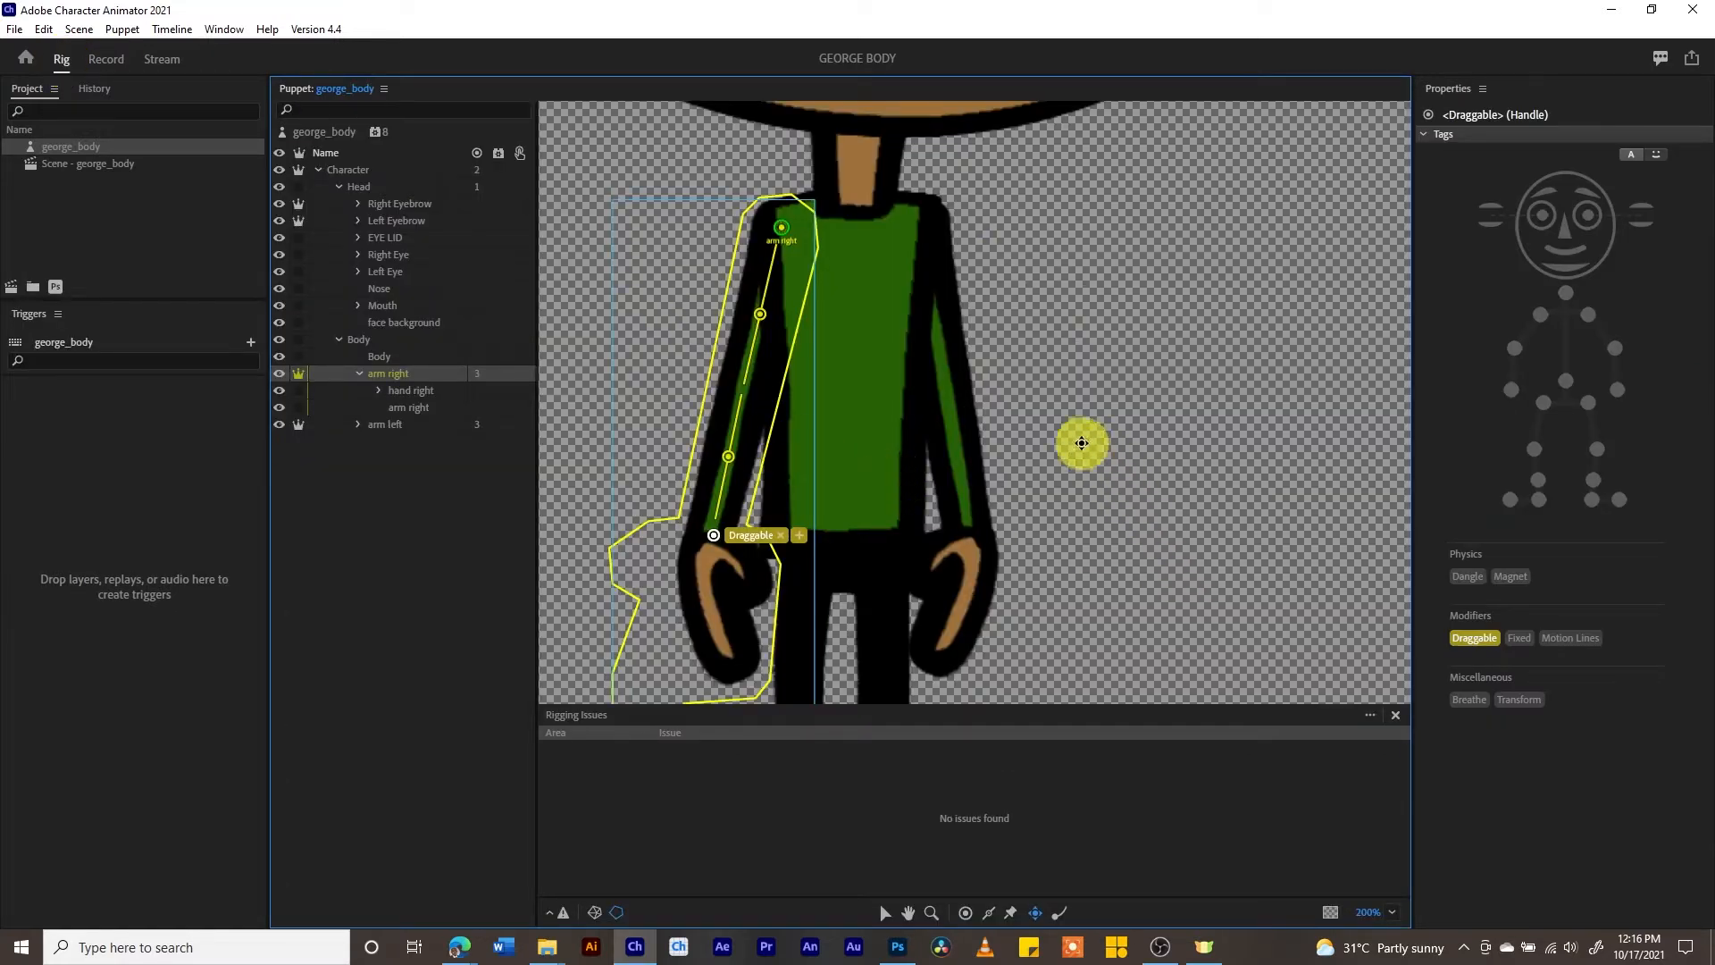
pyautogui.moveTo(1070, 431); pyautogui.dragTo(1237, 770)
pyautogui.moveTo(1061, 358); pyautogui.dragTo(964, 607)
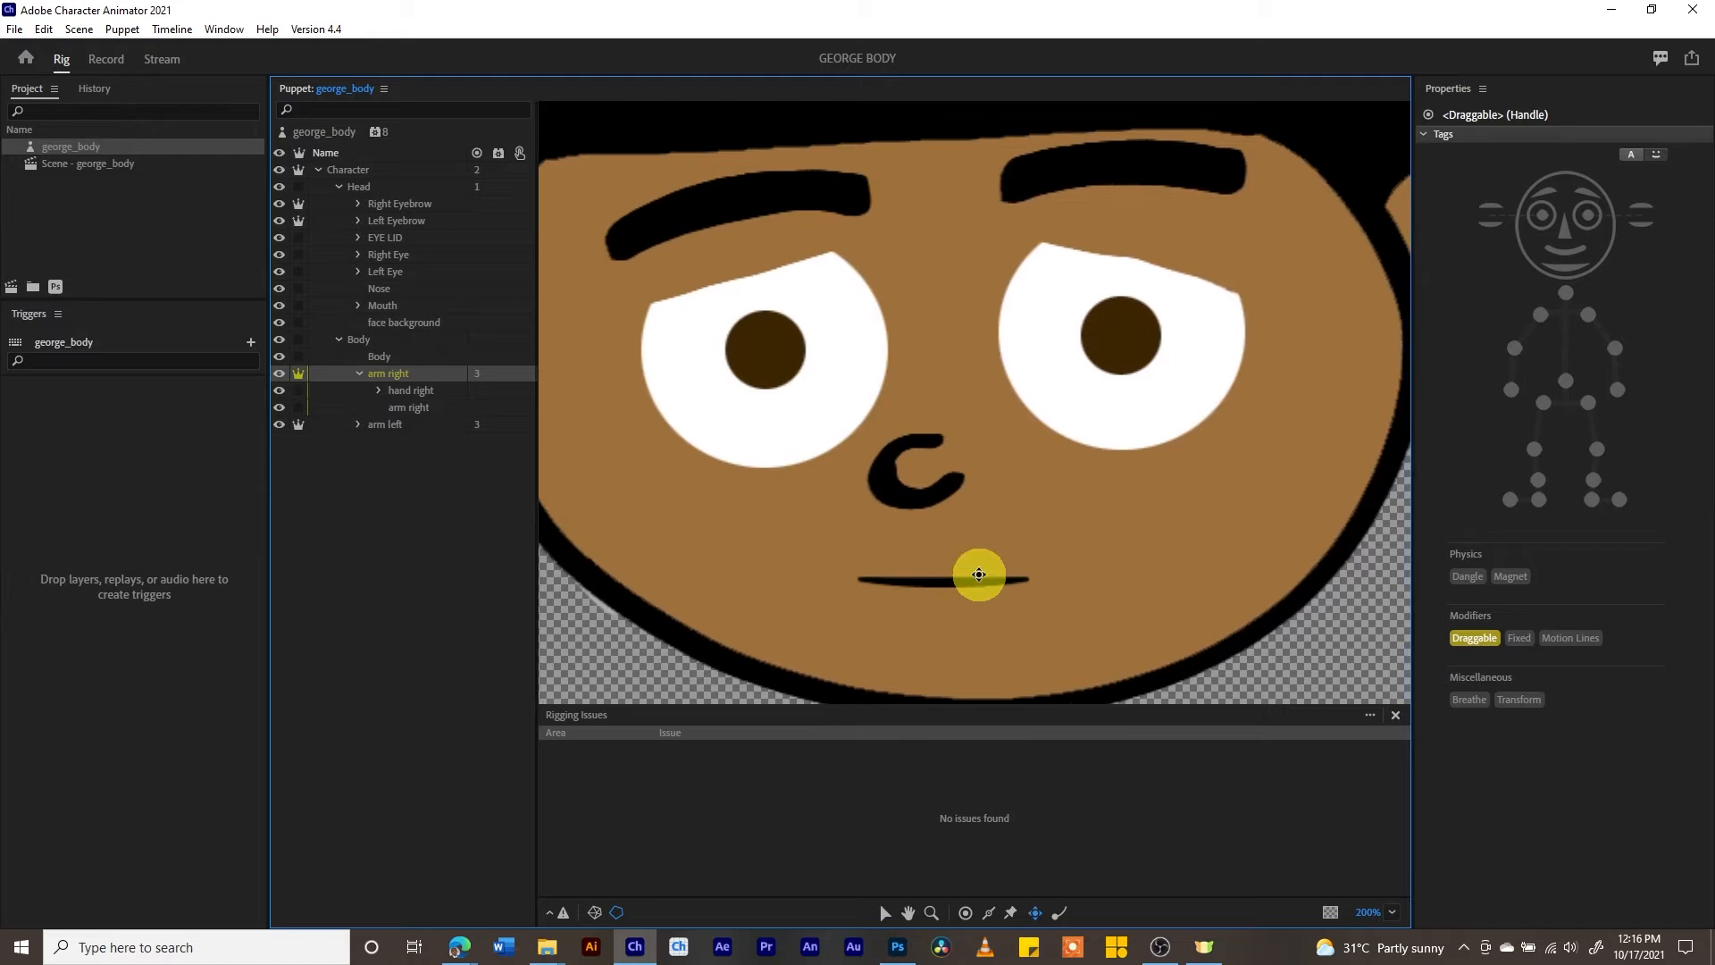
pyautogui.hotkey('ctrl', '-')
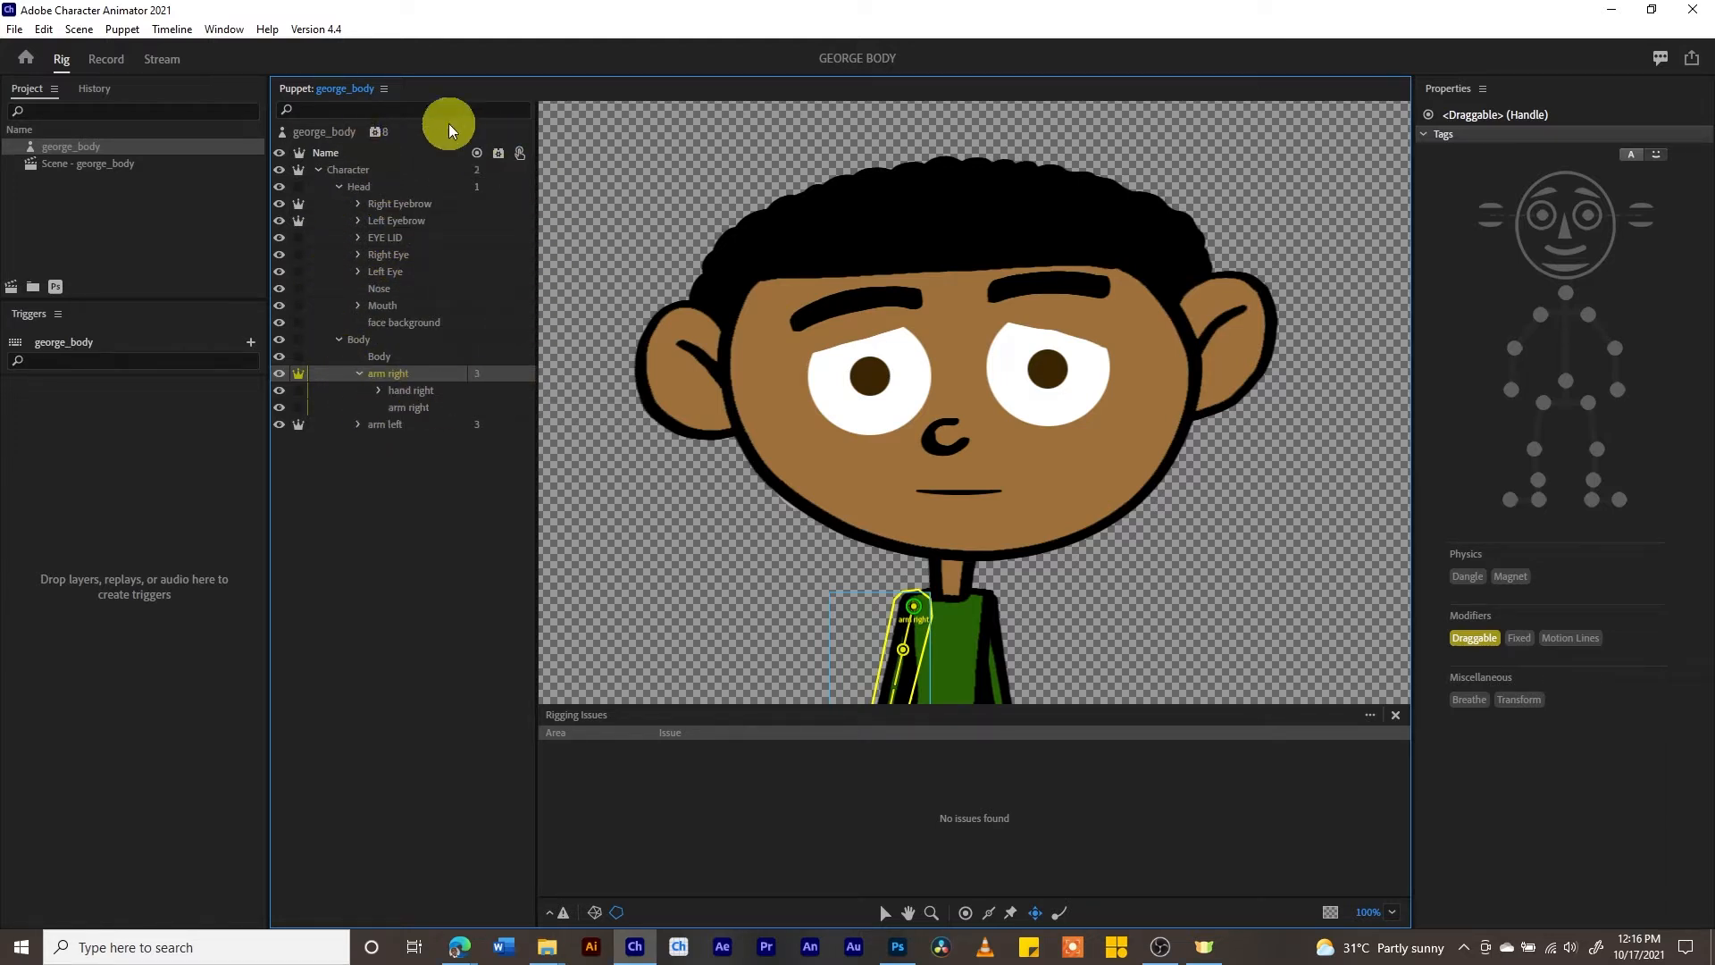
pyautogui.click(356, 238)
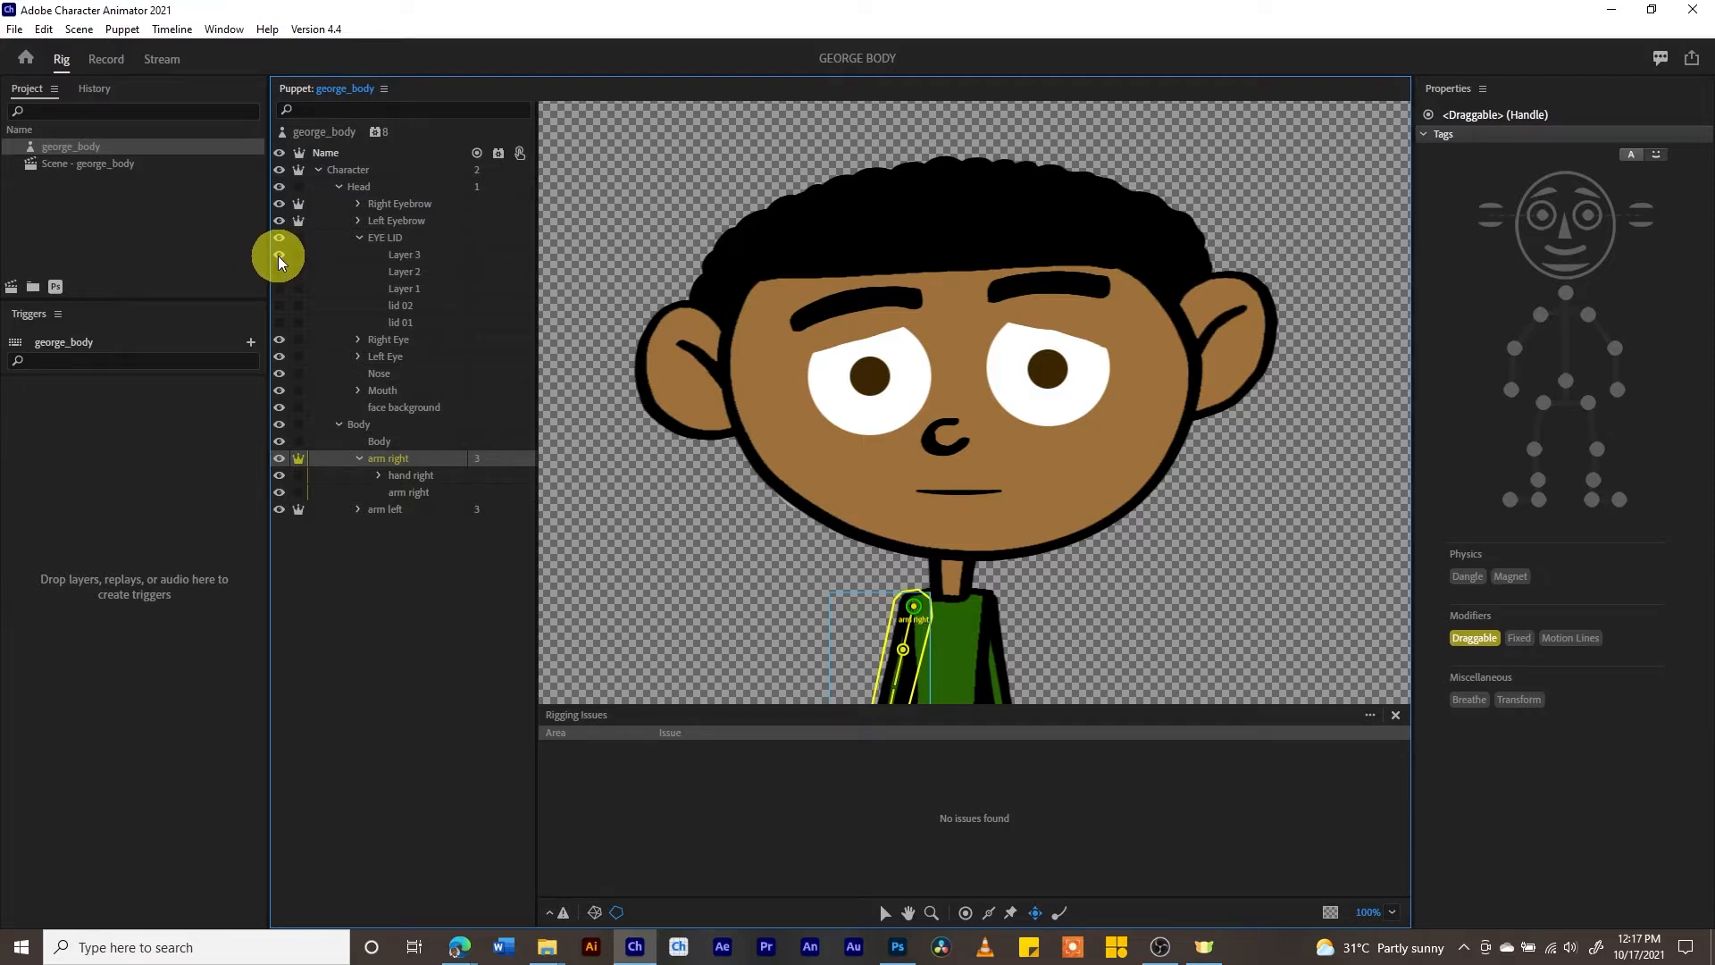
# - Create a trigger for Layer 2 in the EYE LID group with shortcut 1 and preview it in the Record workspace
pyautogui.click(405, 270)
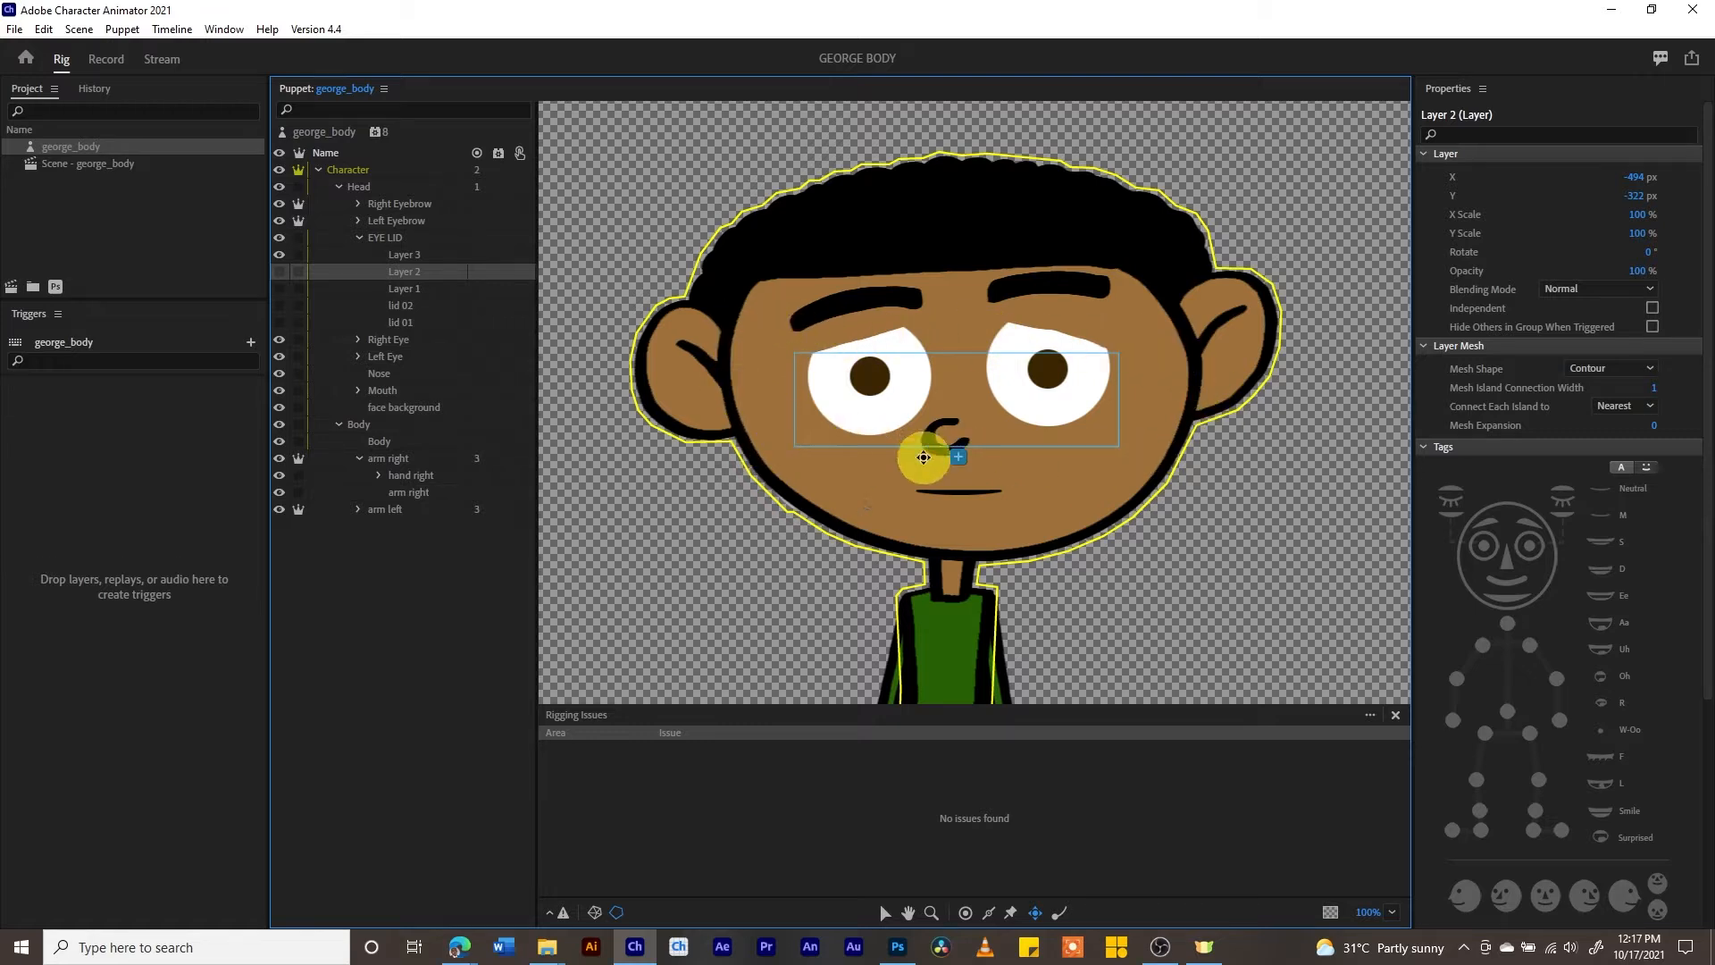
pyautogui.rightClick(402, 273)
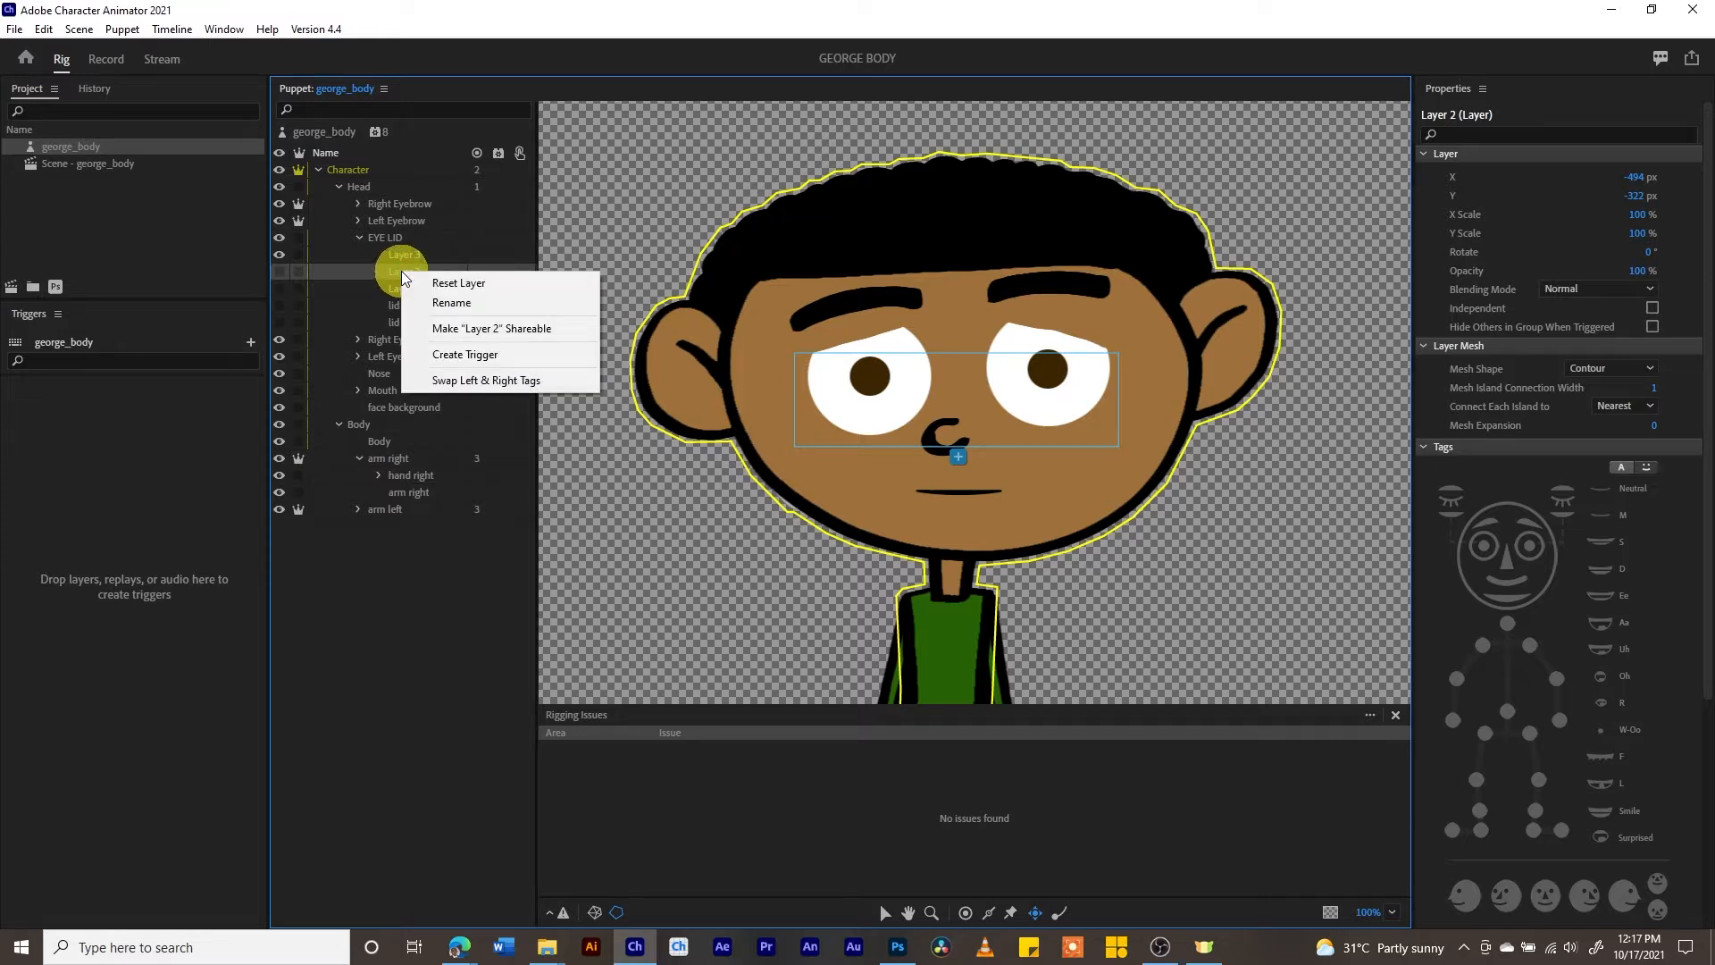
pyautogui.click(460, 355)
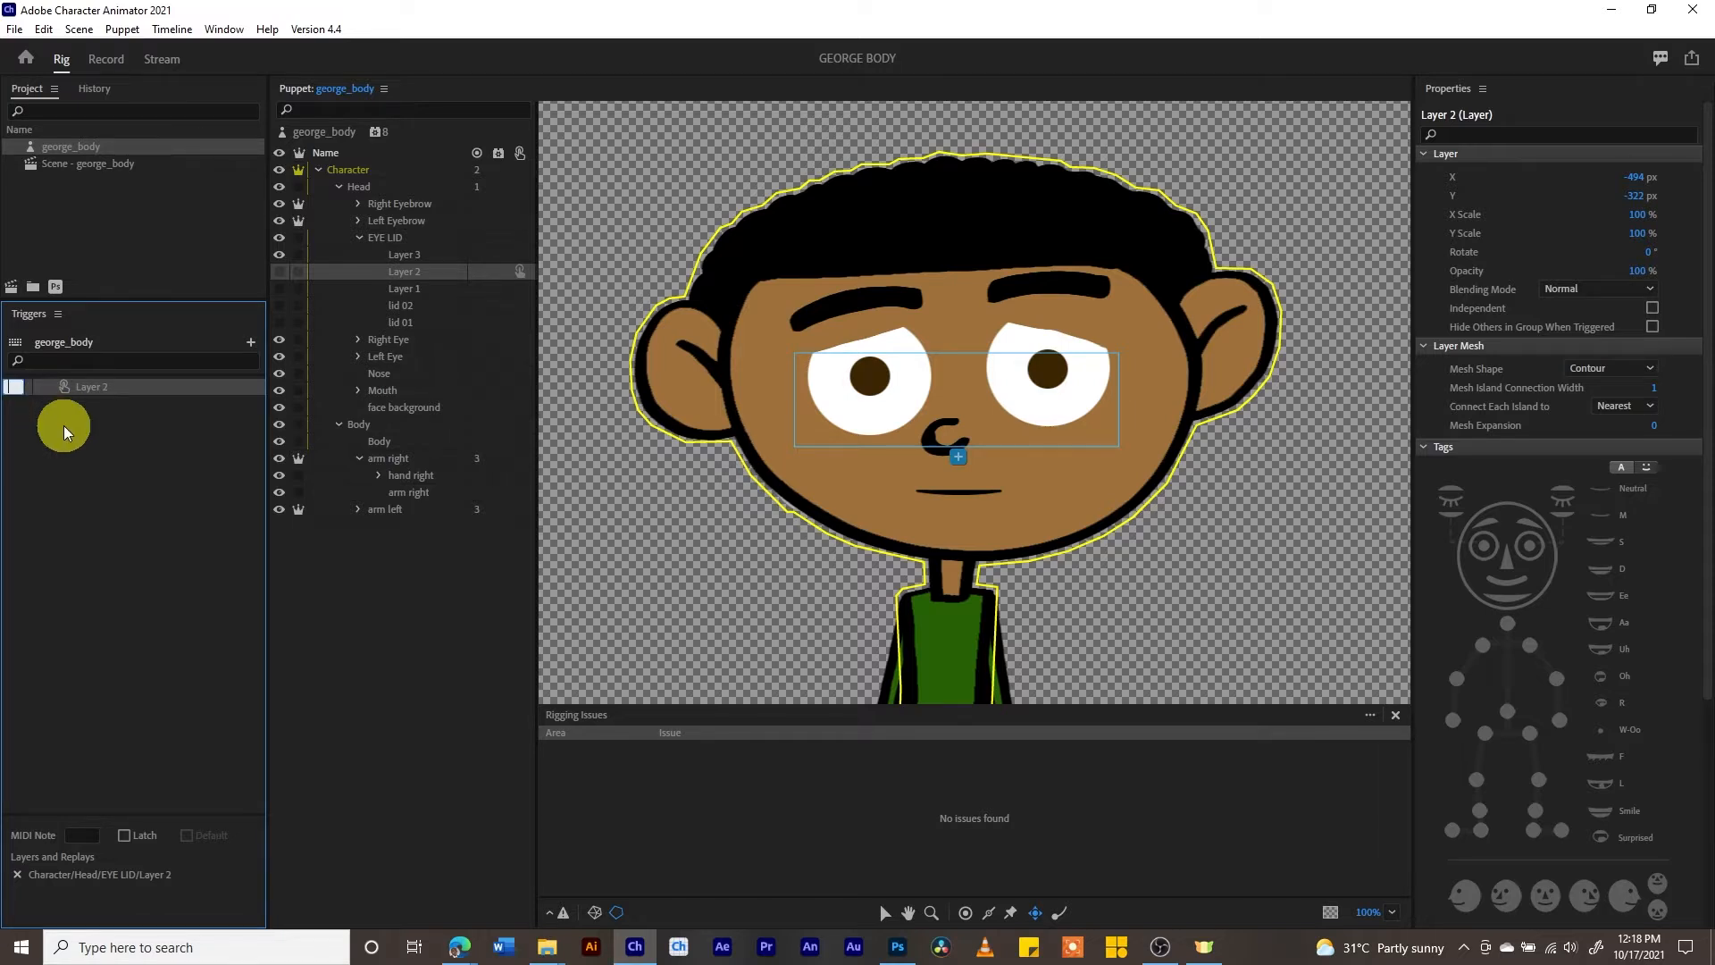
pyautogui.write('1')
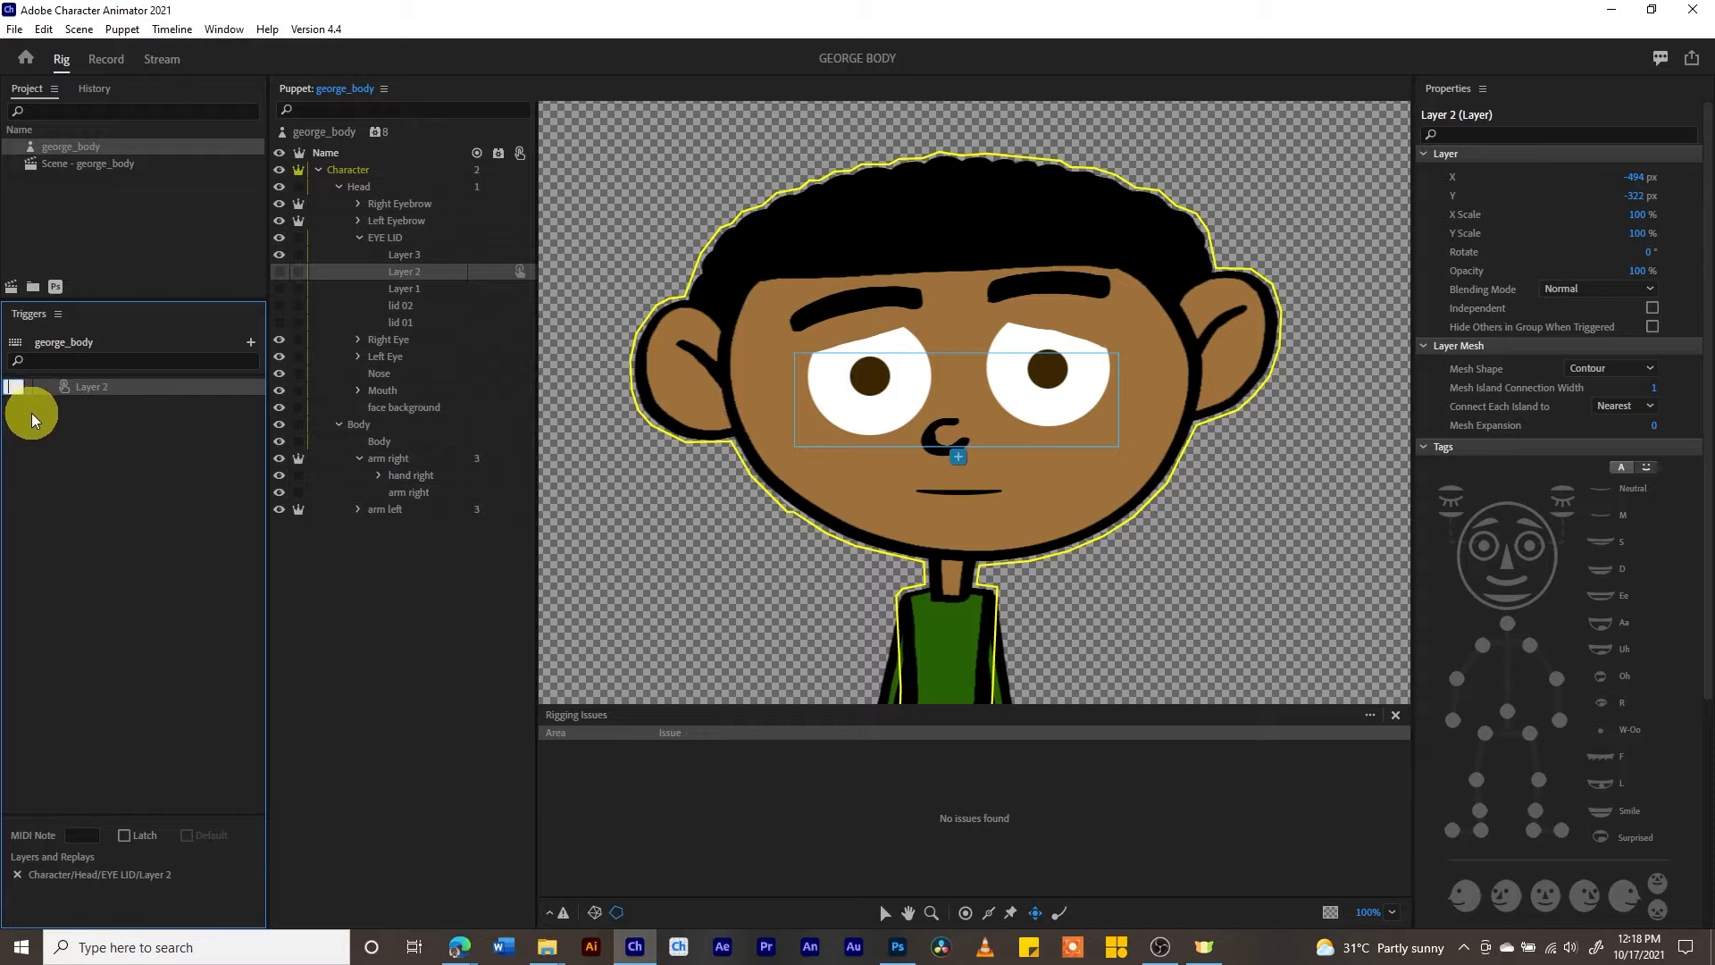
pyautogui.click(109, 454)
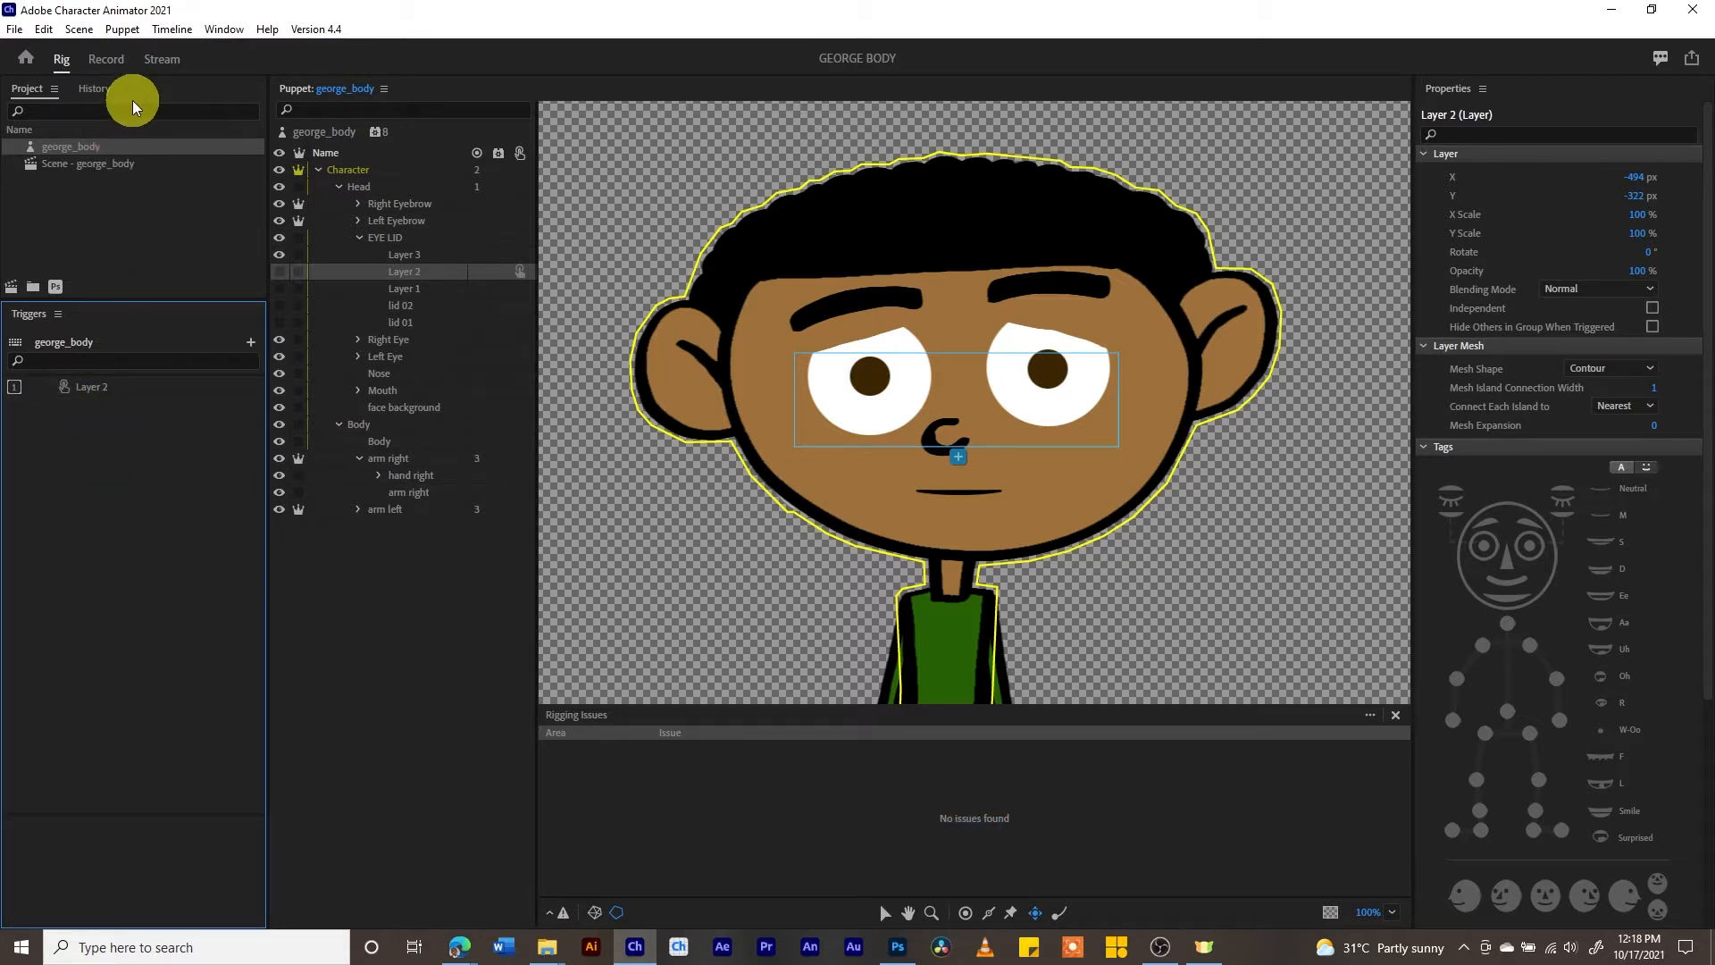
pyautogui.click(106, 63)
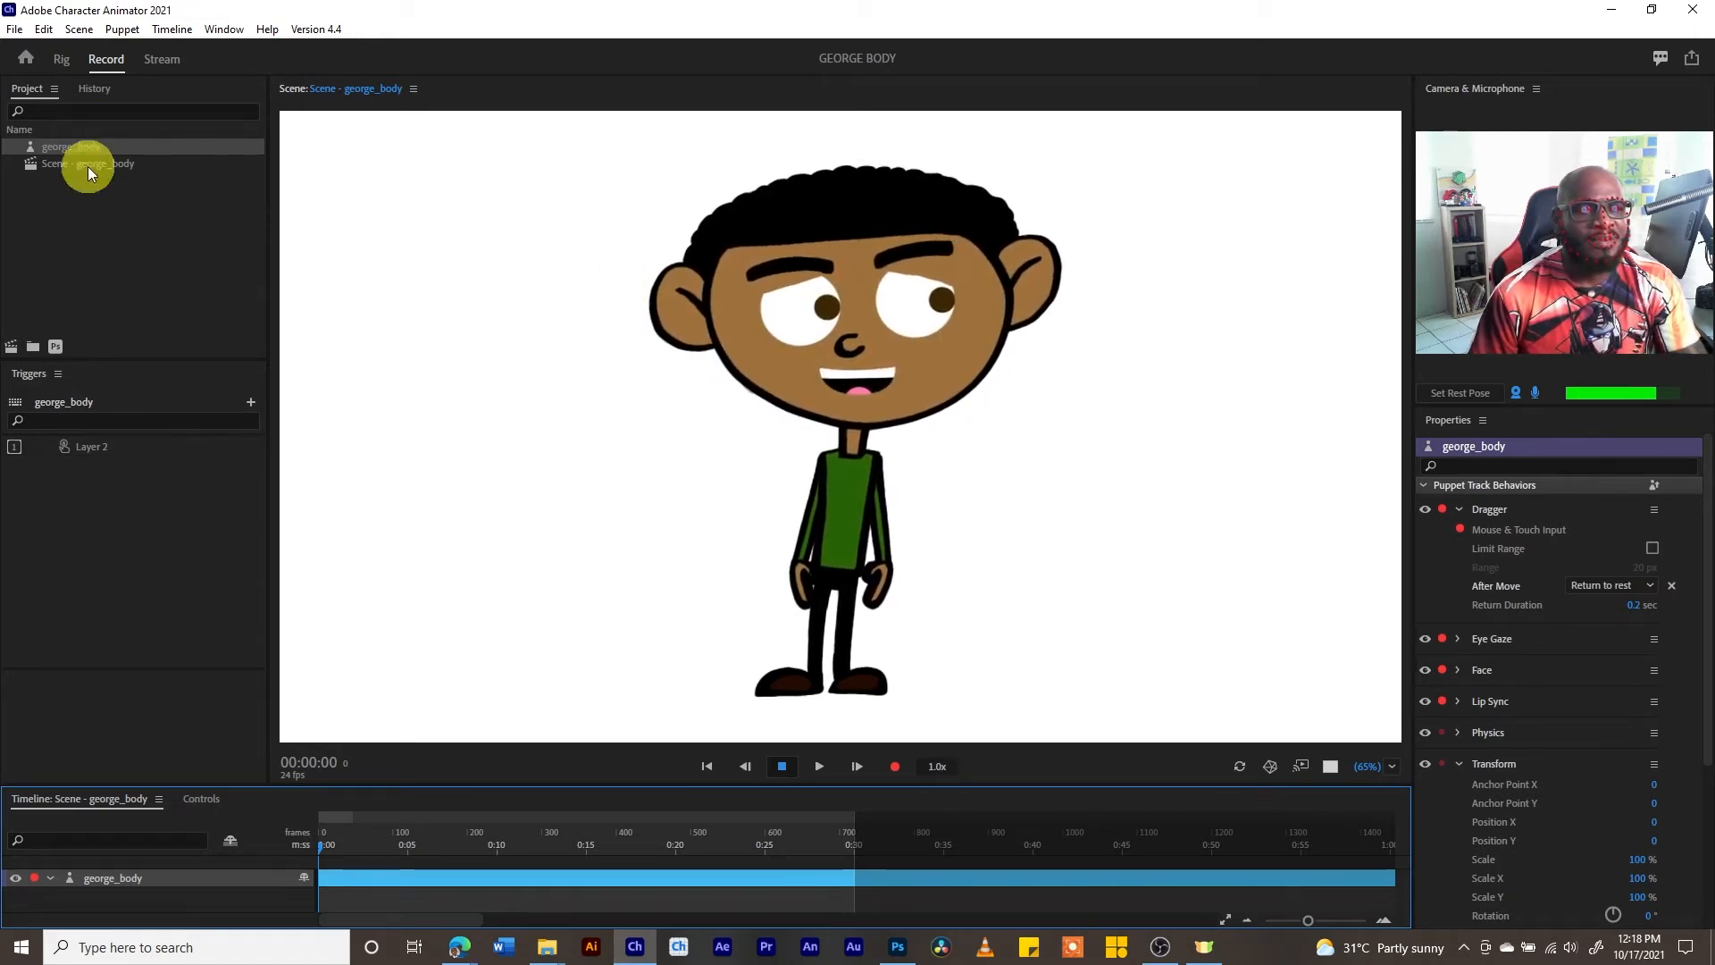
# - Enable Hide Others in Group When Triggered for Layer 2 in the Rig workspace and preview the puppet again in Record
pyautogui.click(61, 59)
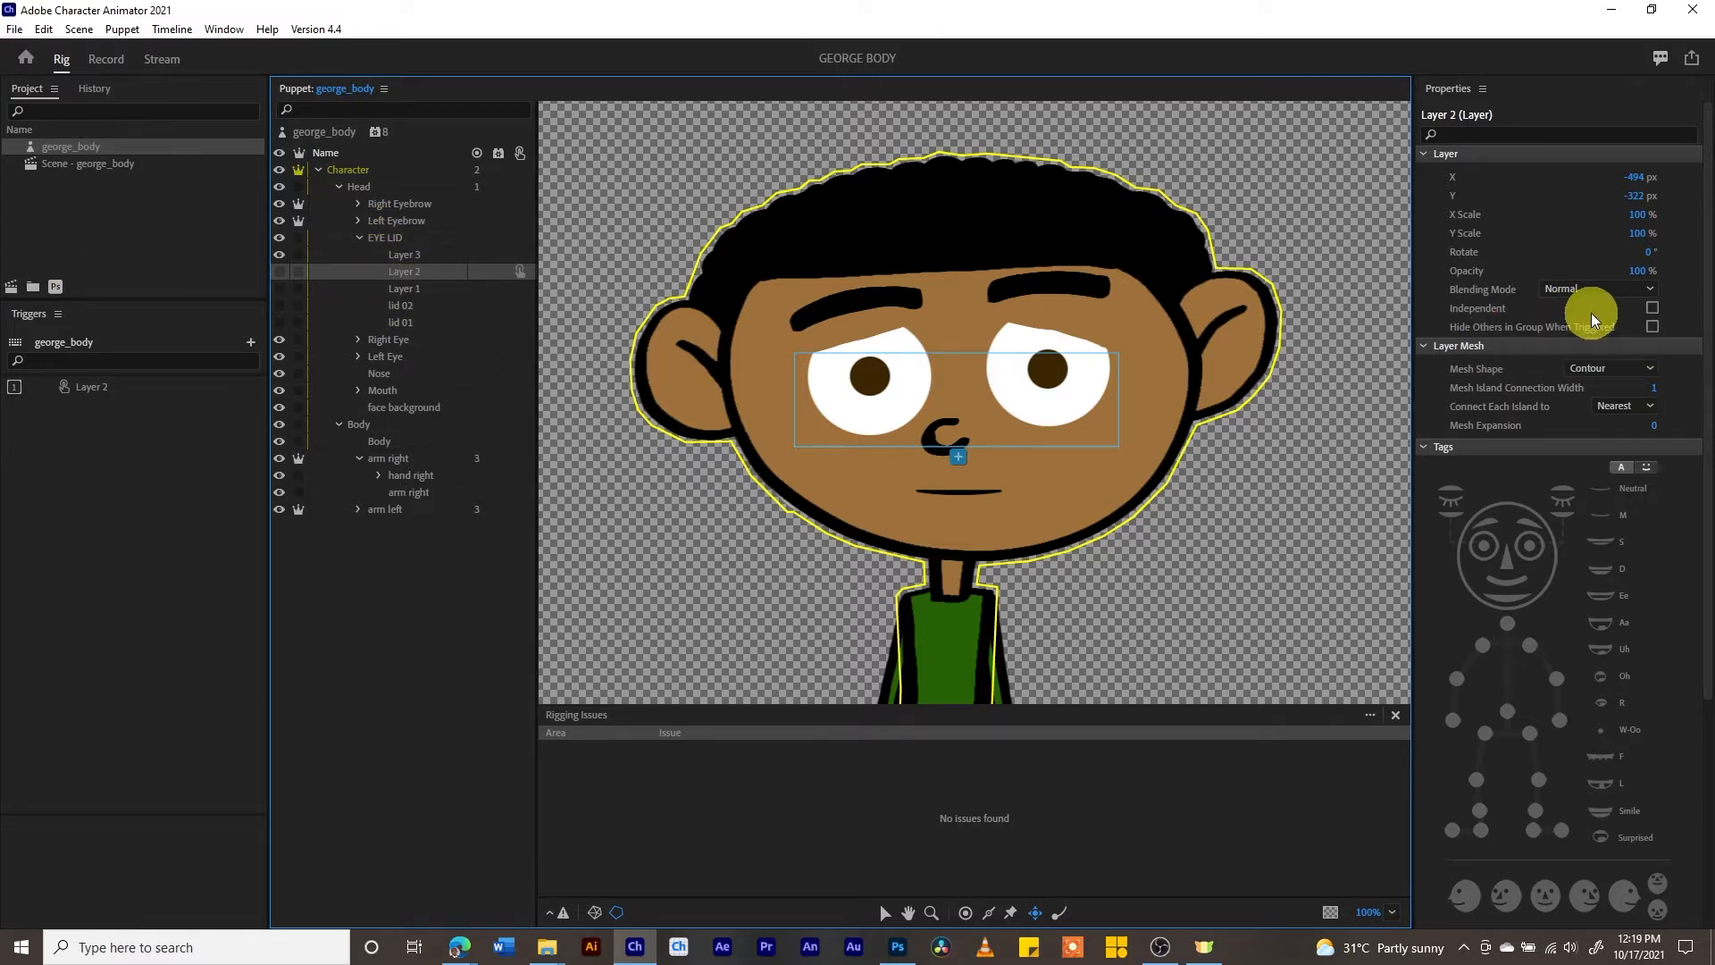
pyautogui.click(1652, 327)
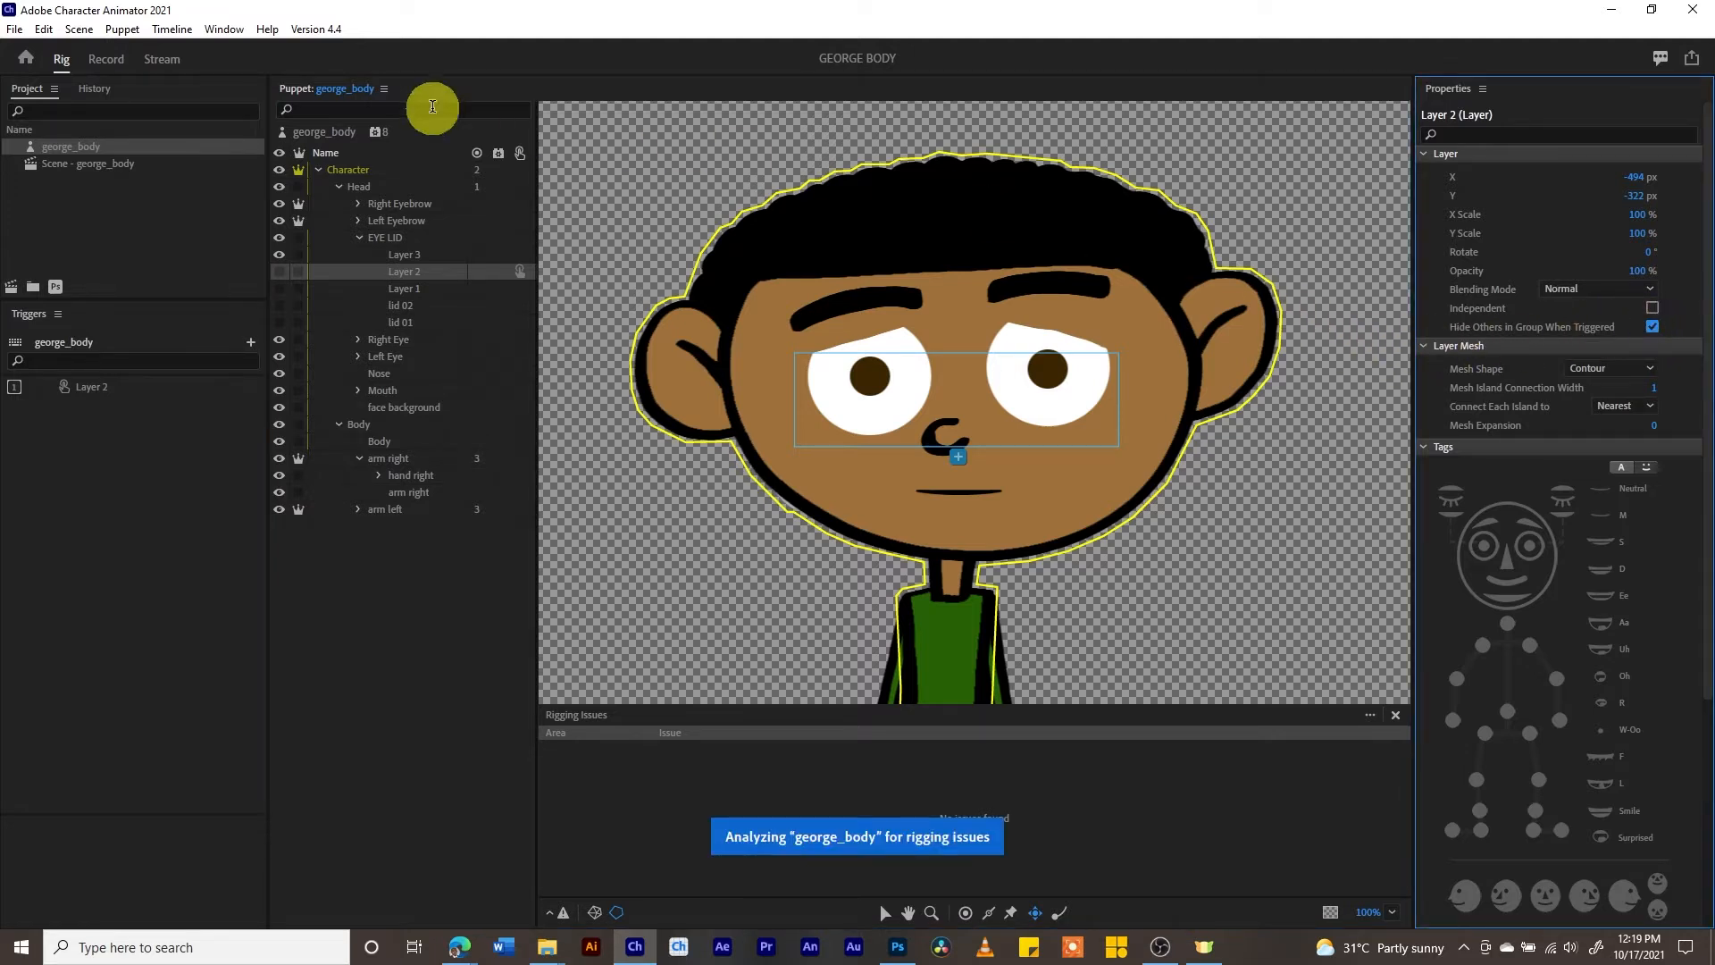
pyautogui.click(108, 62)
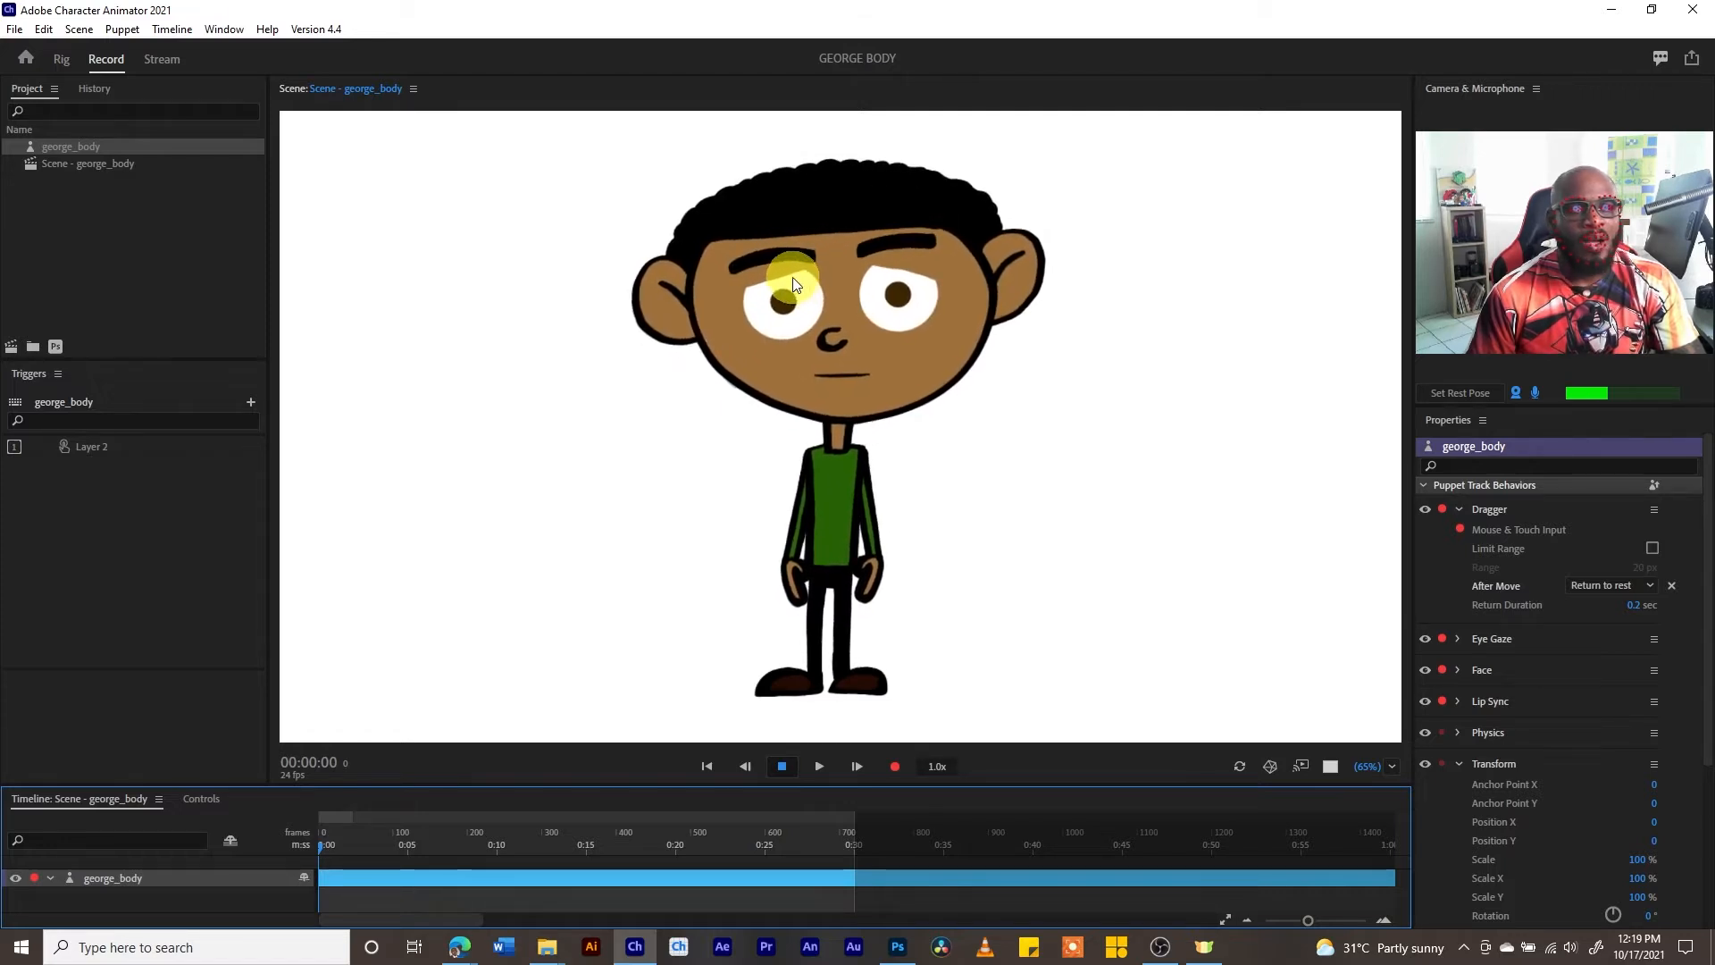
# - Back in the Rig workspace, create a trigger for Layer 1 with shortcut 2 and enable Hide Others in Group When Triggered
pyautogui.click(60, 61)
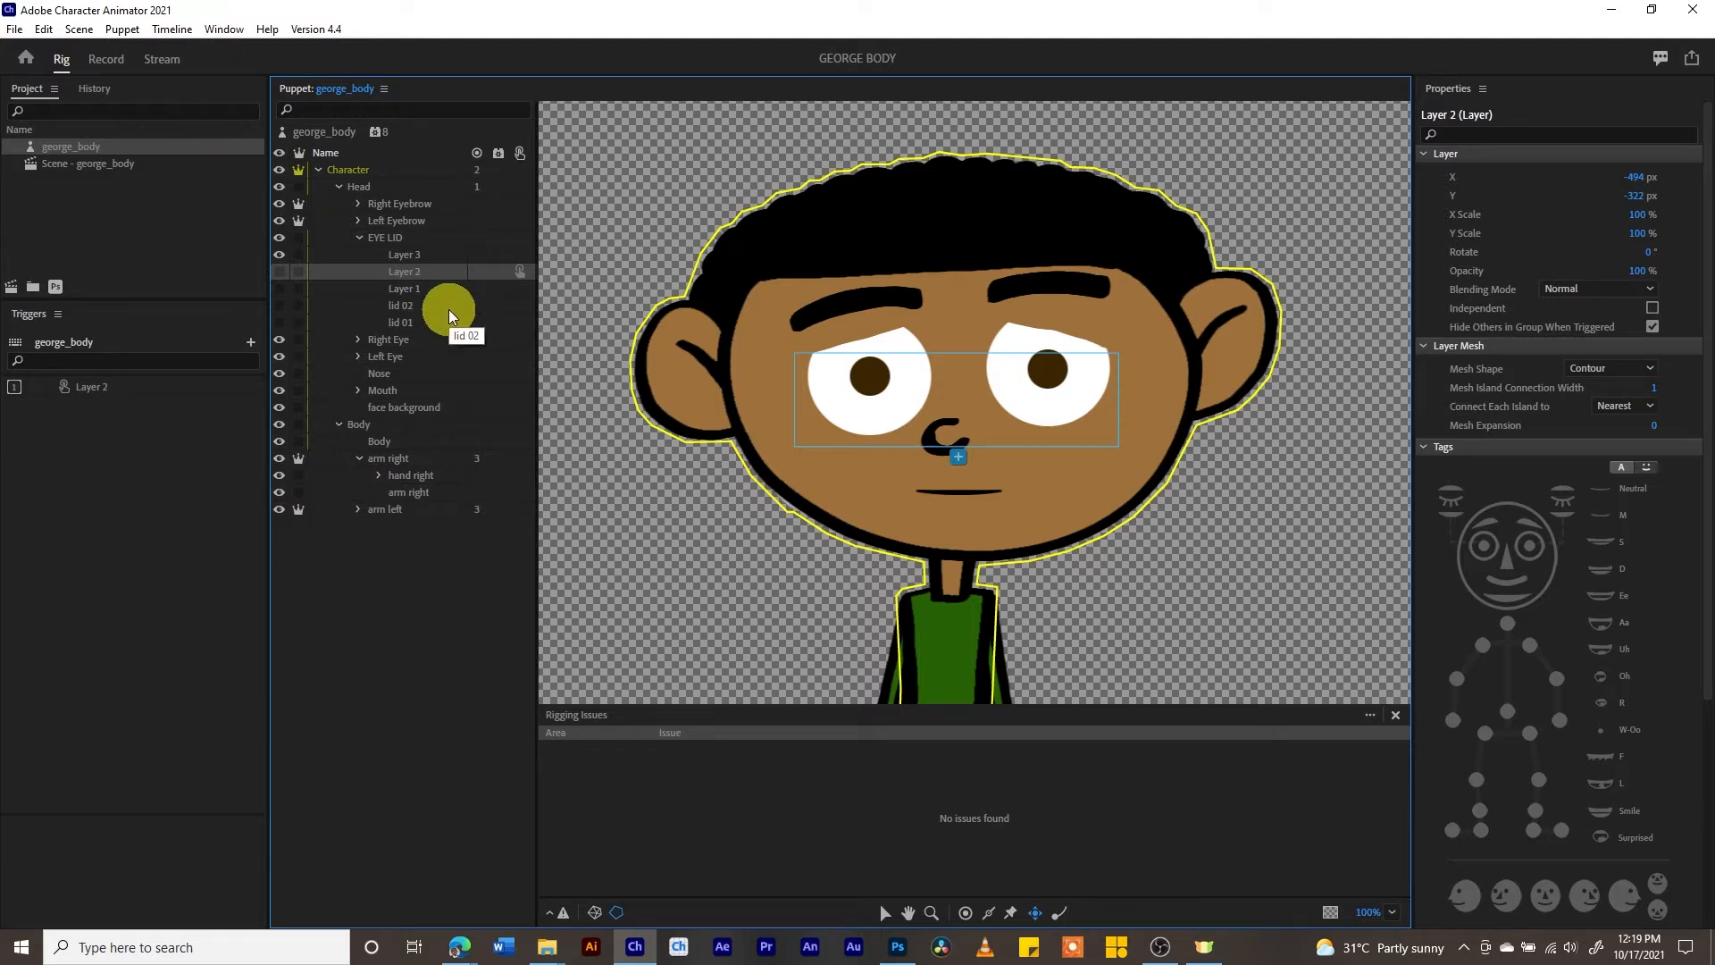
pyautogui.click(400, 290)
pyautogui.rightClick(400, 290)
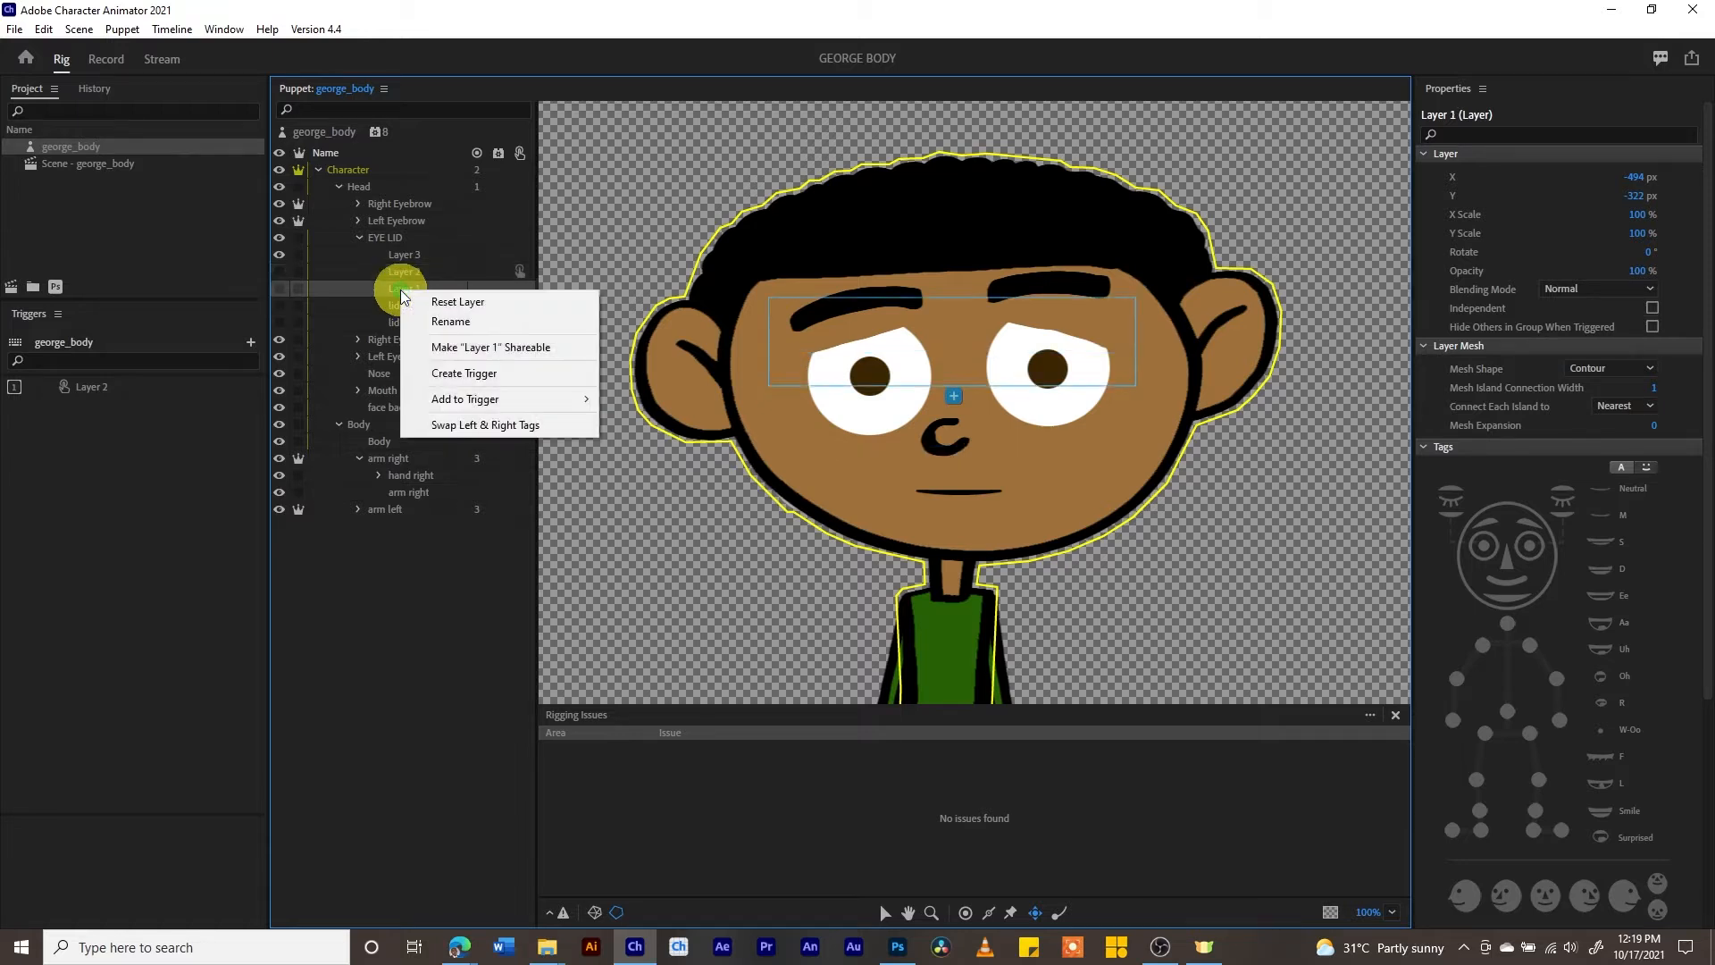
pyautogui.click(464, 377)
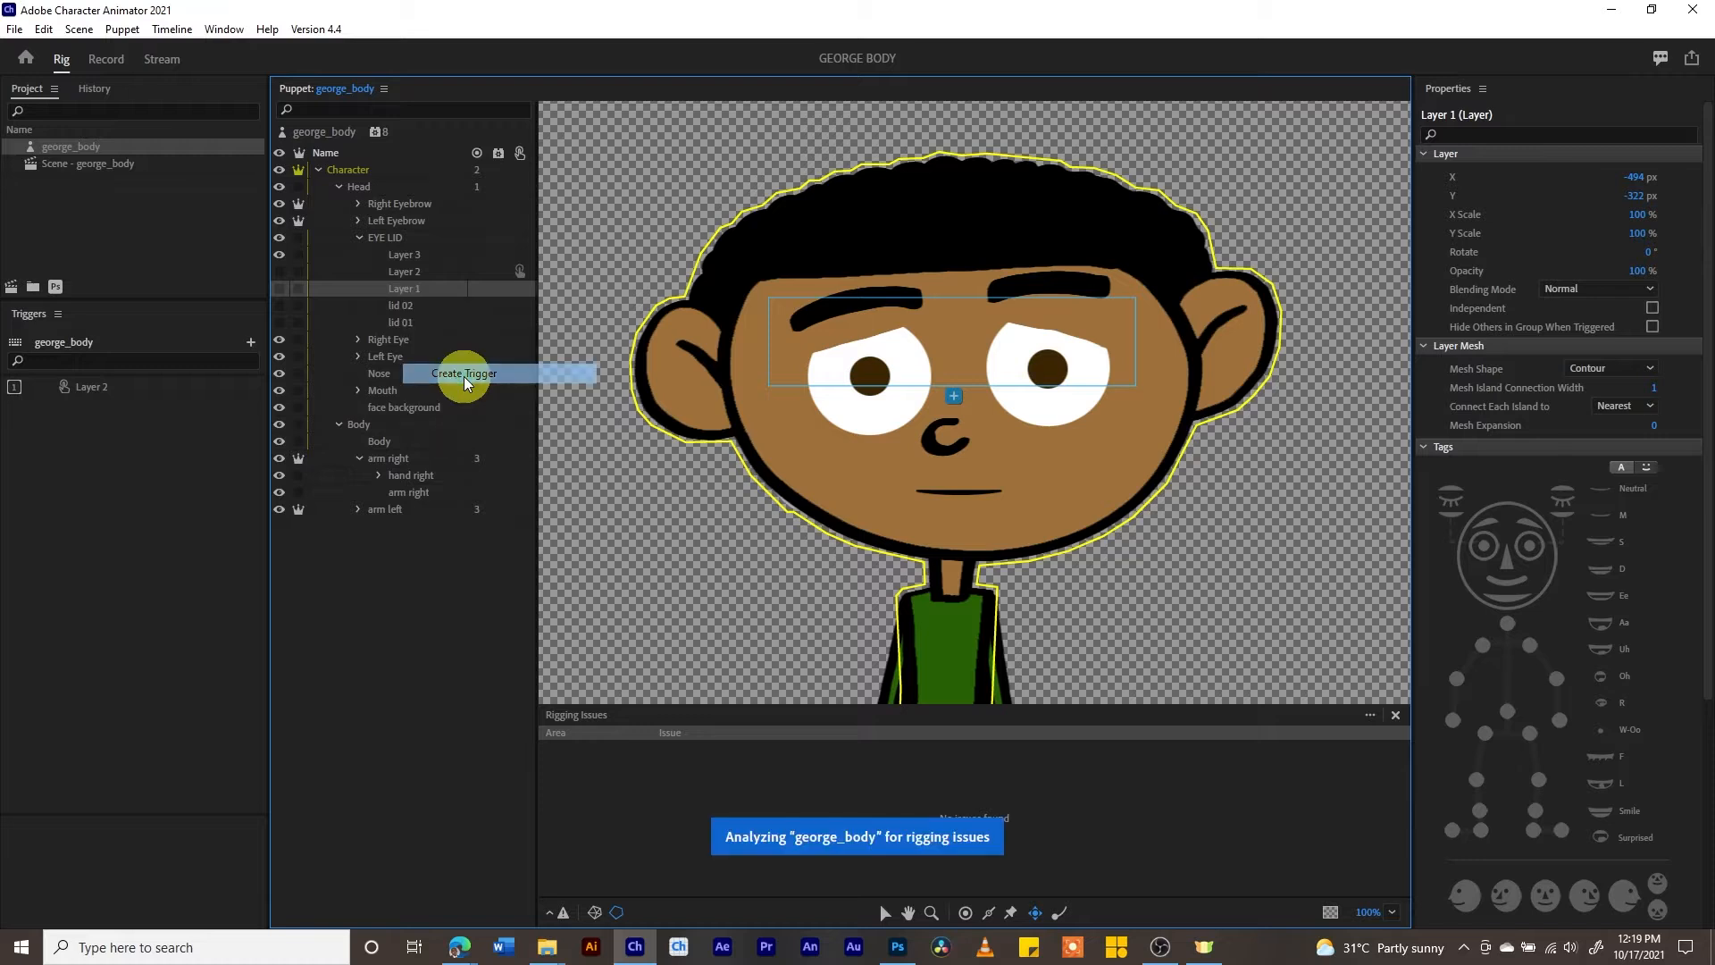
pyautogui.click(95, 402)
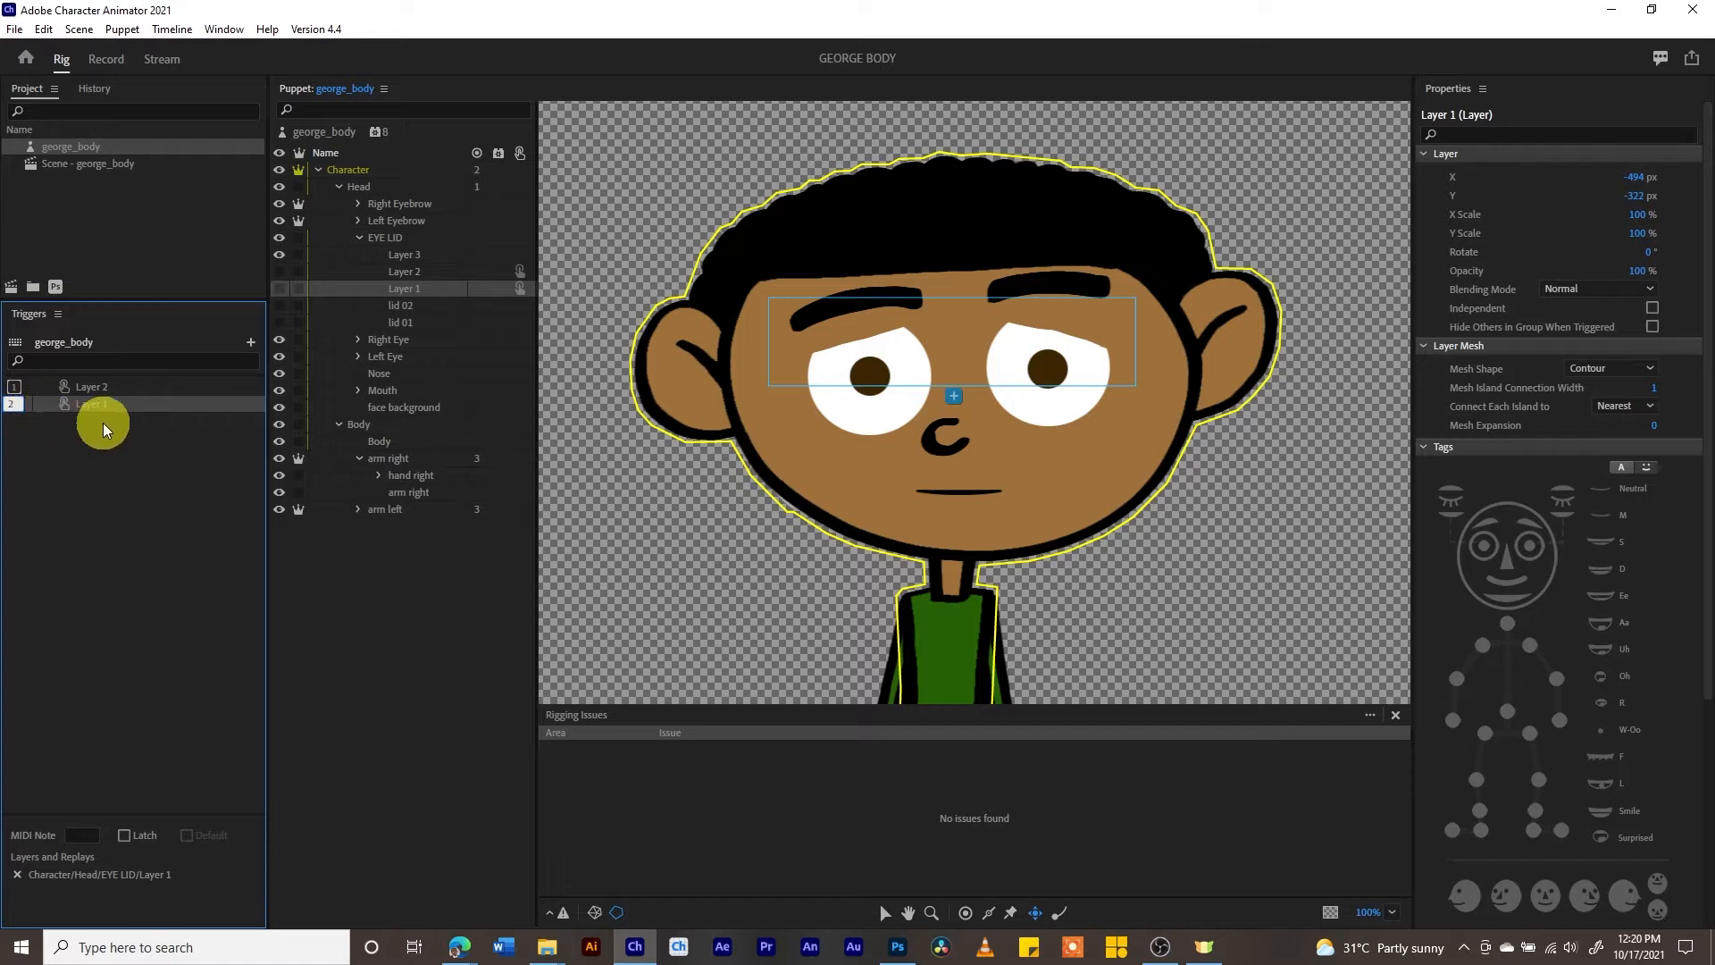
pyautogui.press('Return')
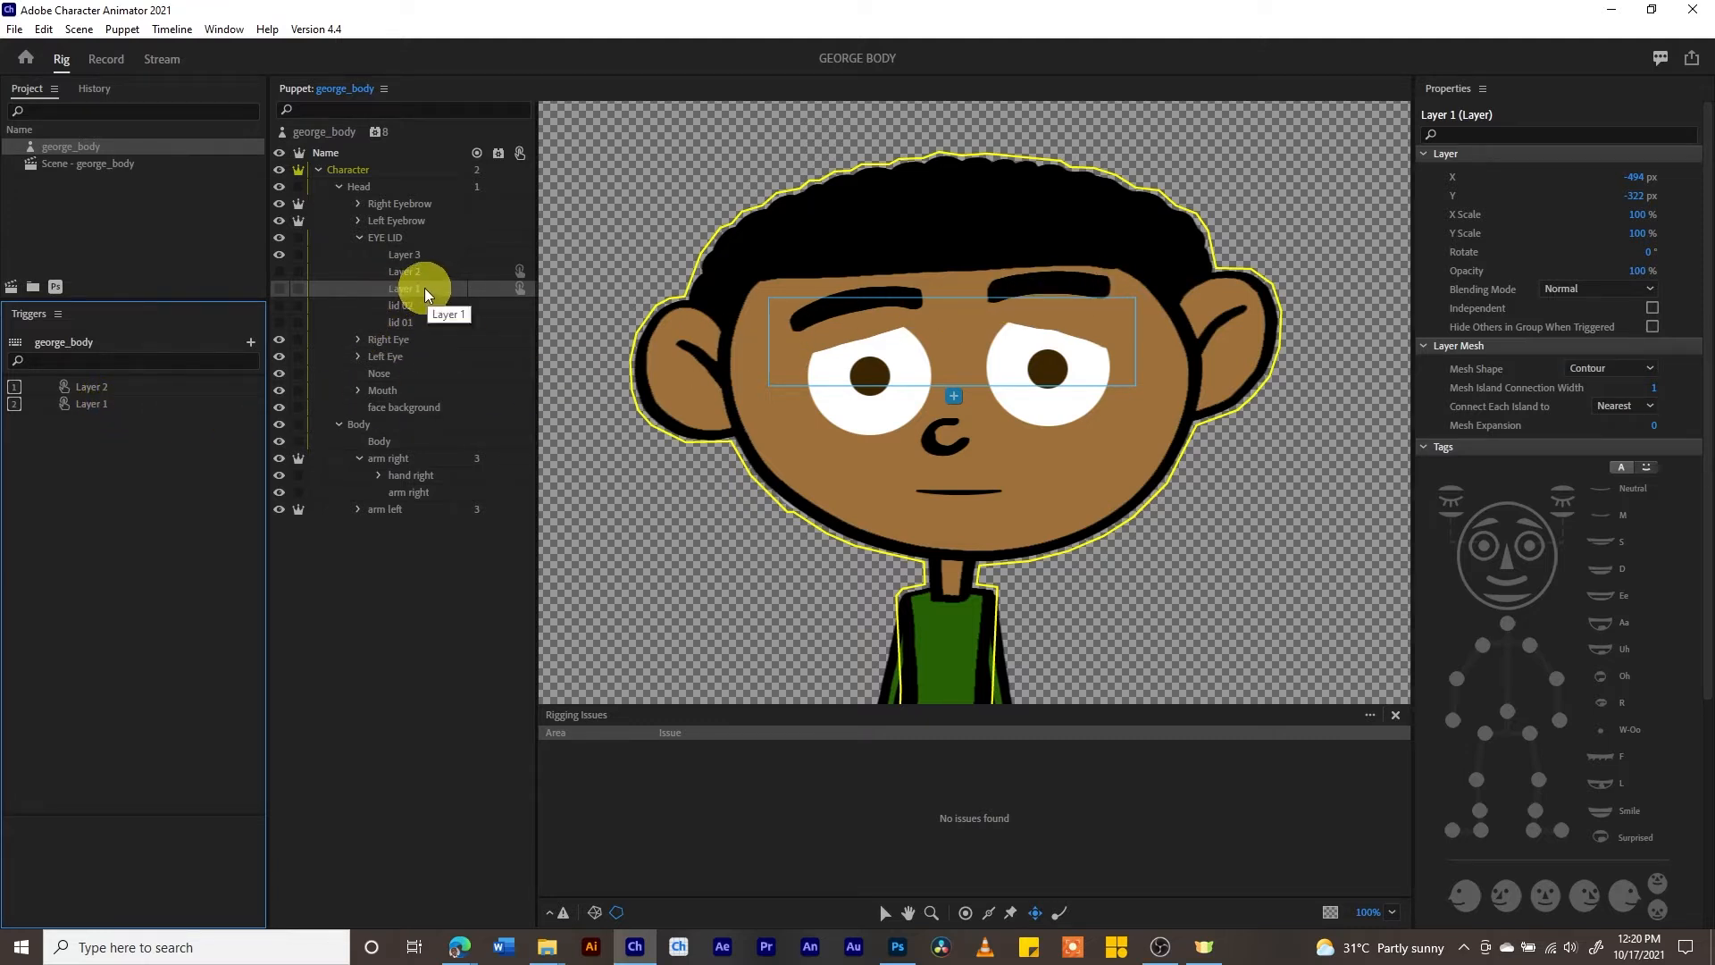
pyautogui.click(1652, 328)
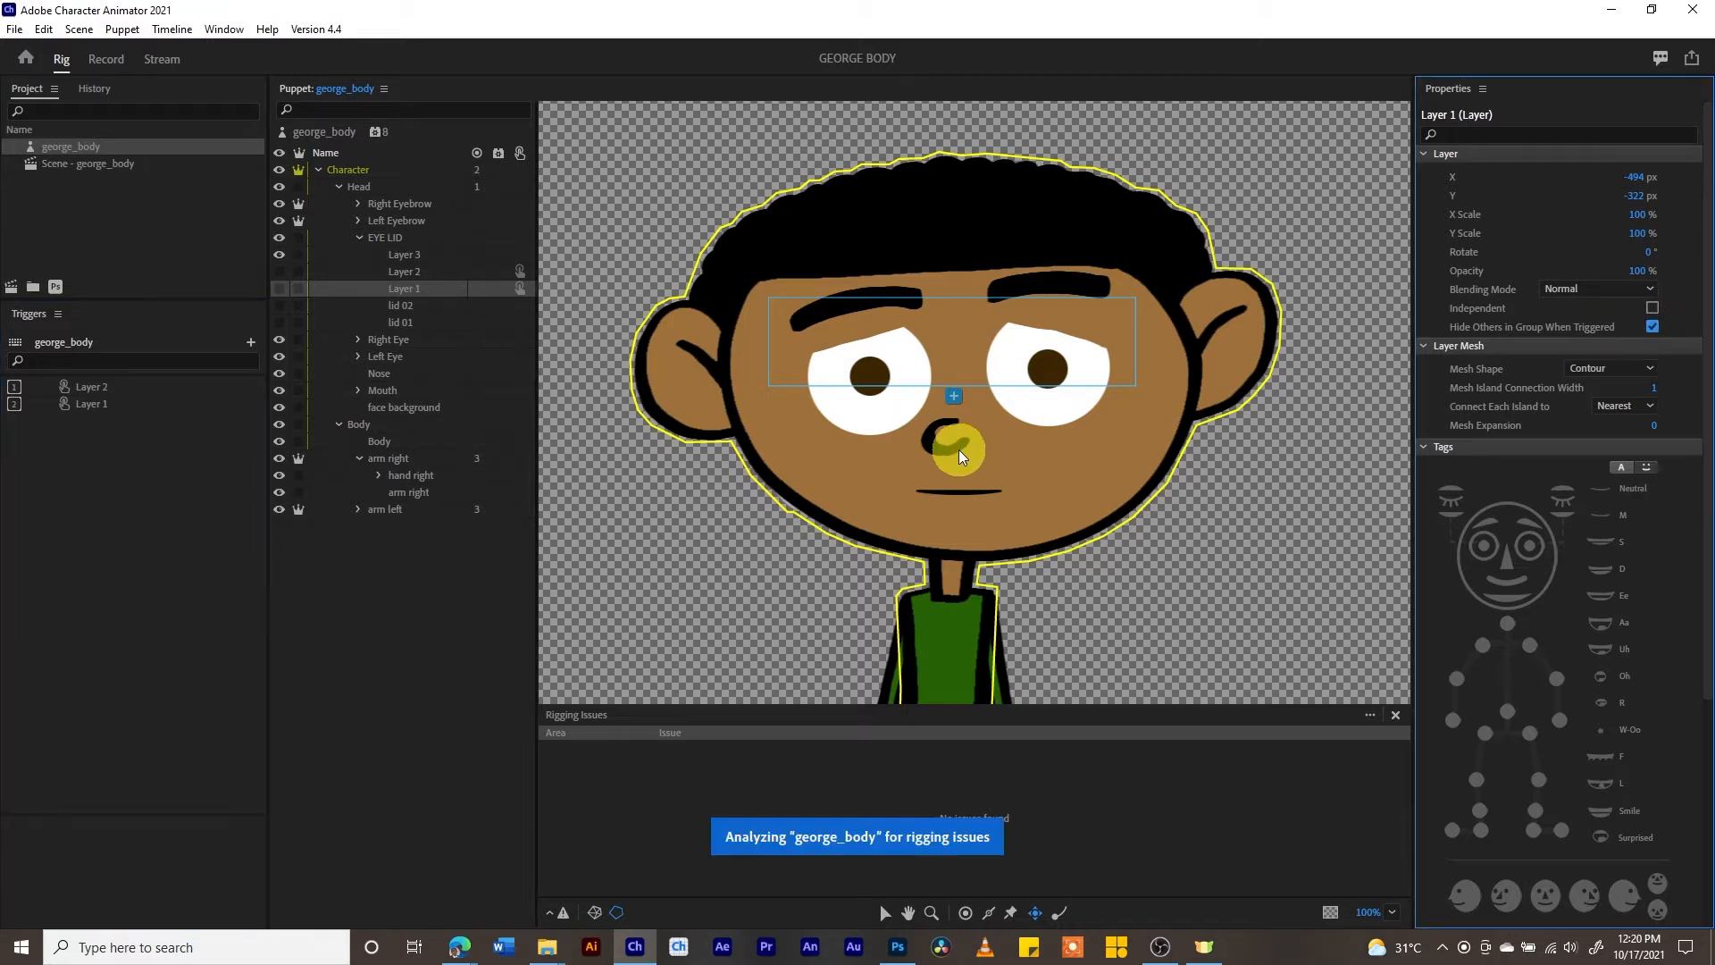
# - Create a trigger for lid 02 with shortcut 3 and enable Hide Others in Group When Triggered
pyautogui.rightClick(411, 306)
pyautogui.click(476, 388)
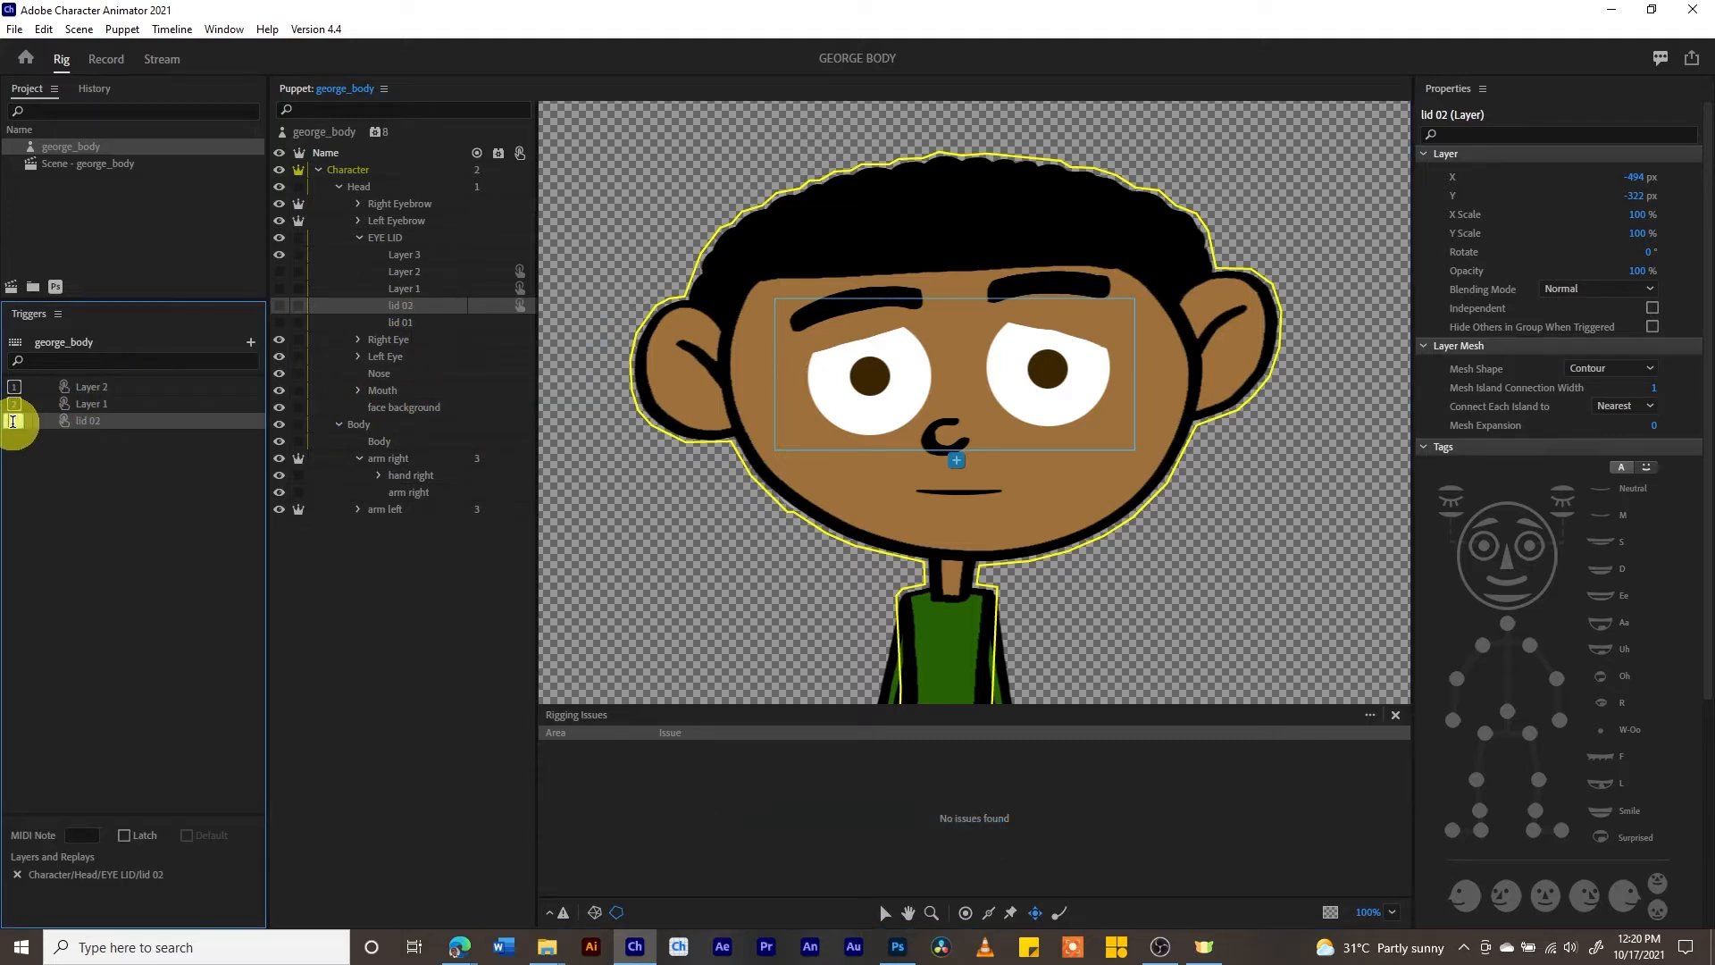
pyautogui.click(16, 420)
pyautogui.write('3')
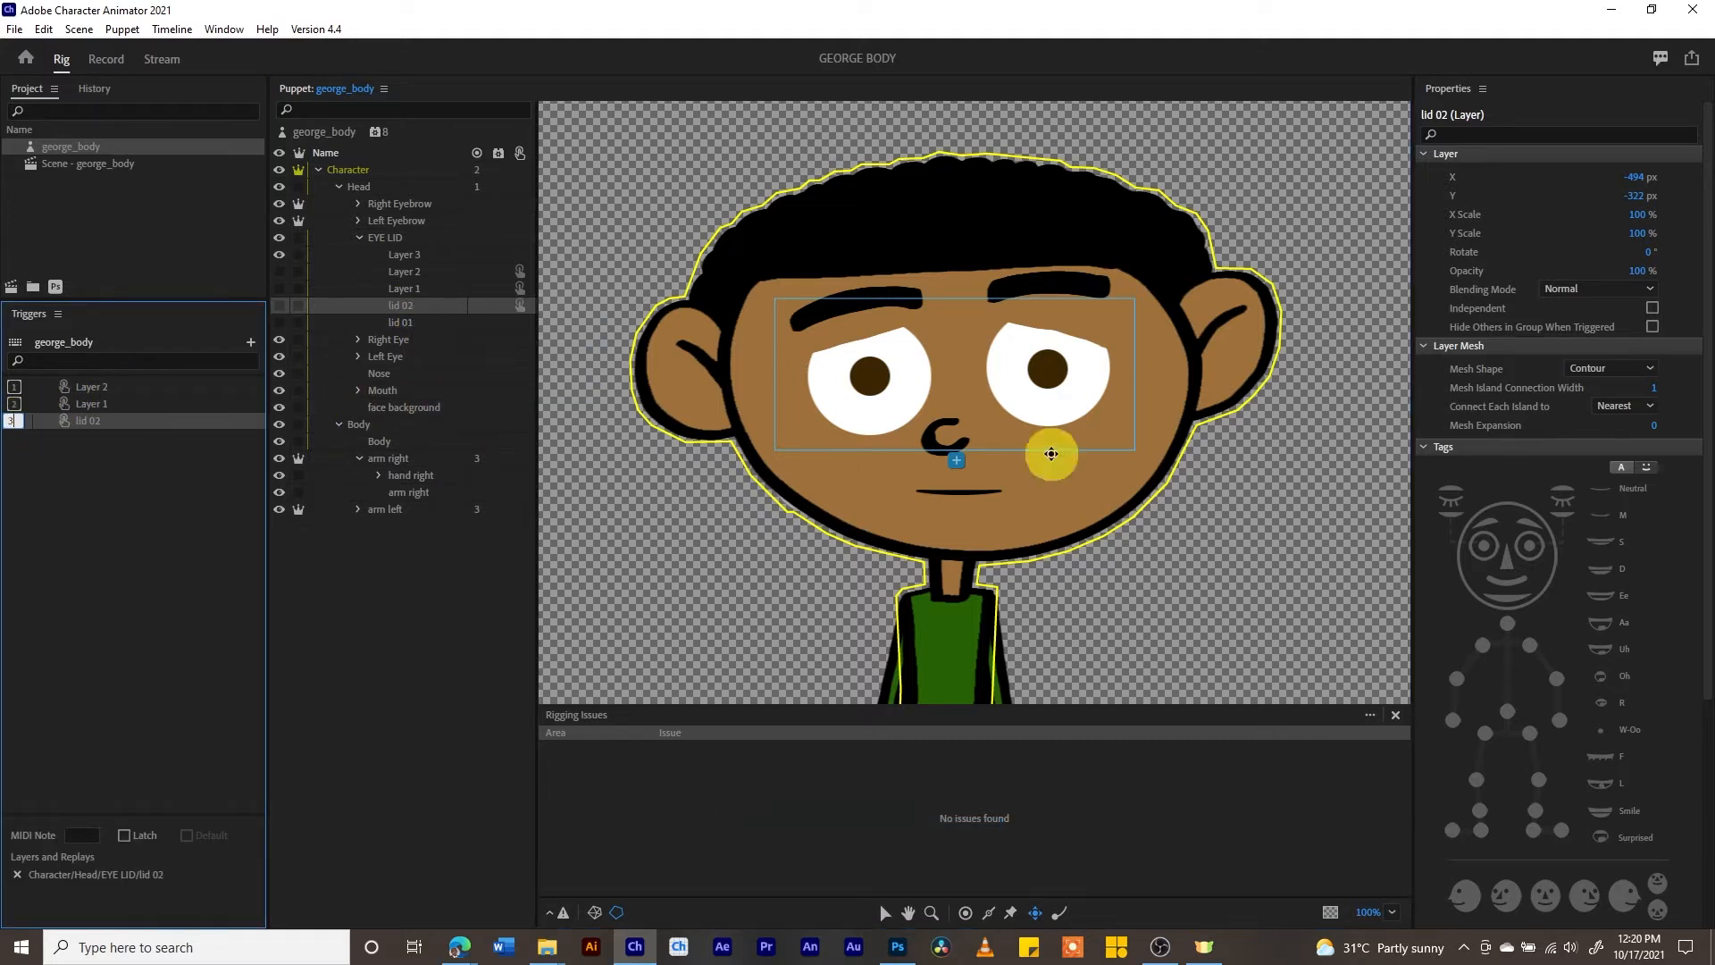
pyautogui.click(1653, 326)
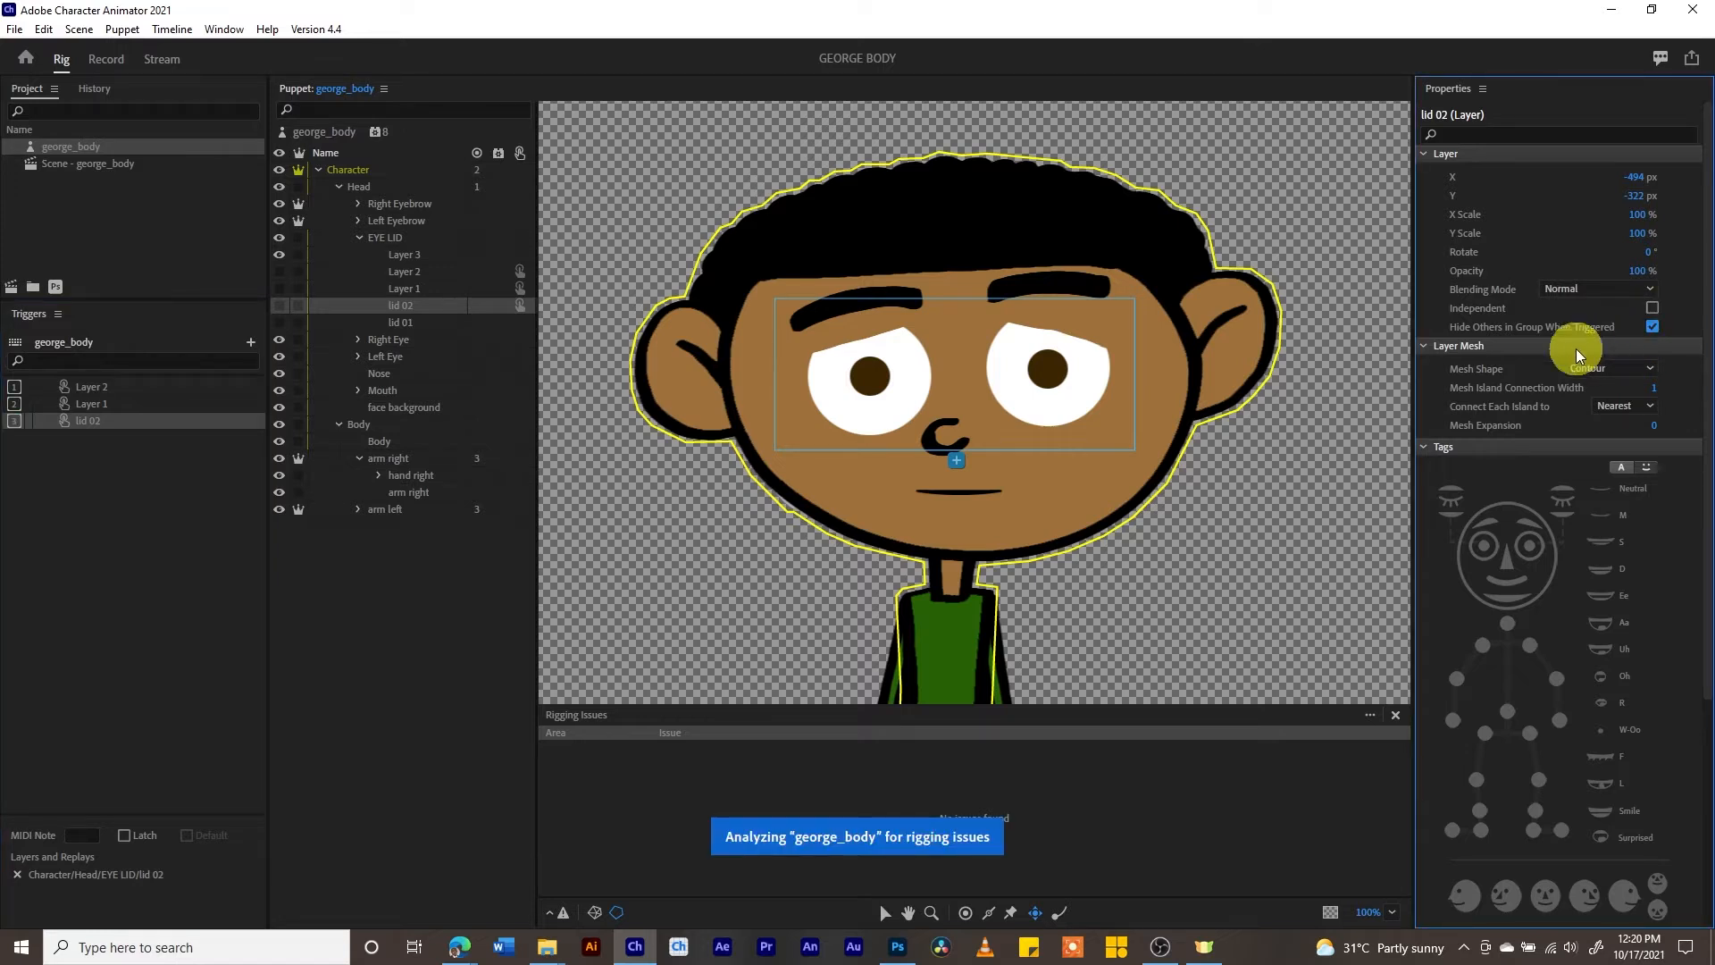
# - Create a trigger for lid 01 with shortcut 4 and enable Hide Others in Group When Triggered
pyautogui.rightClick(400, 323)
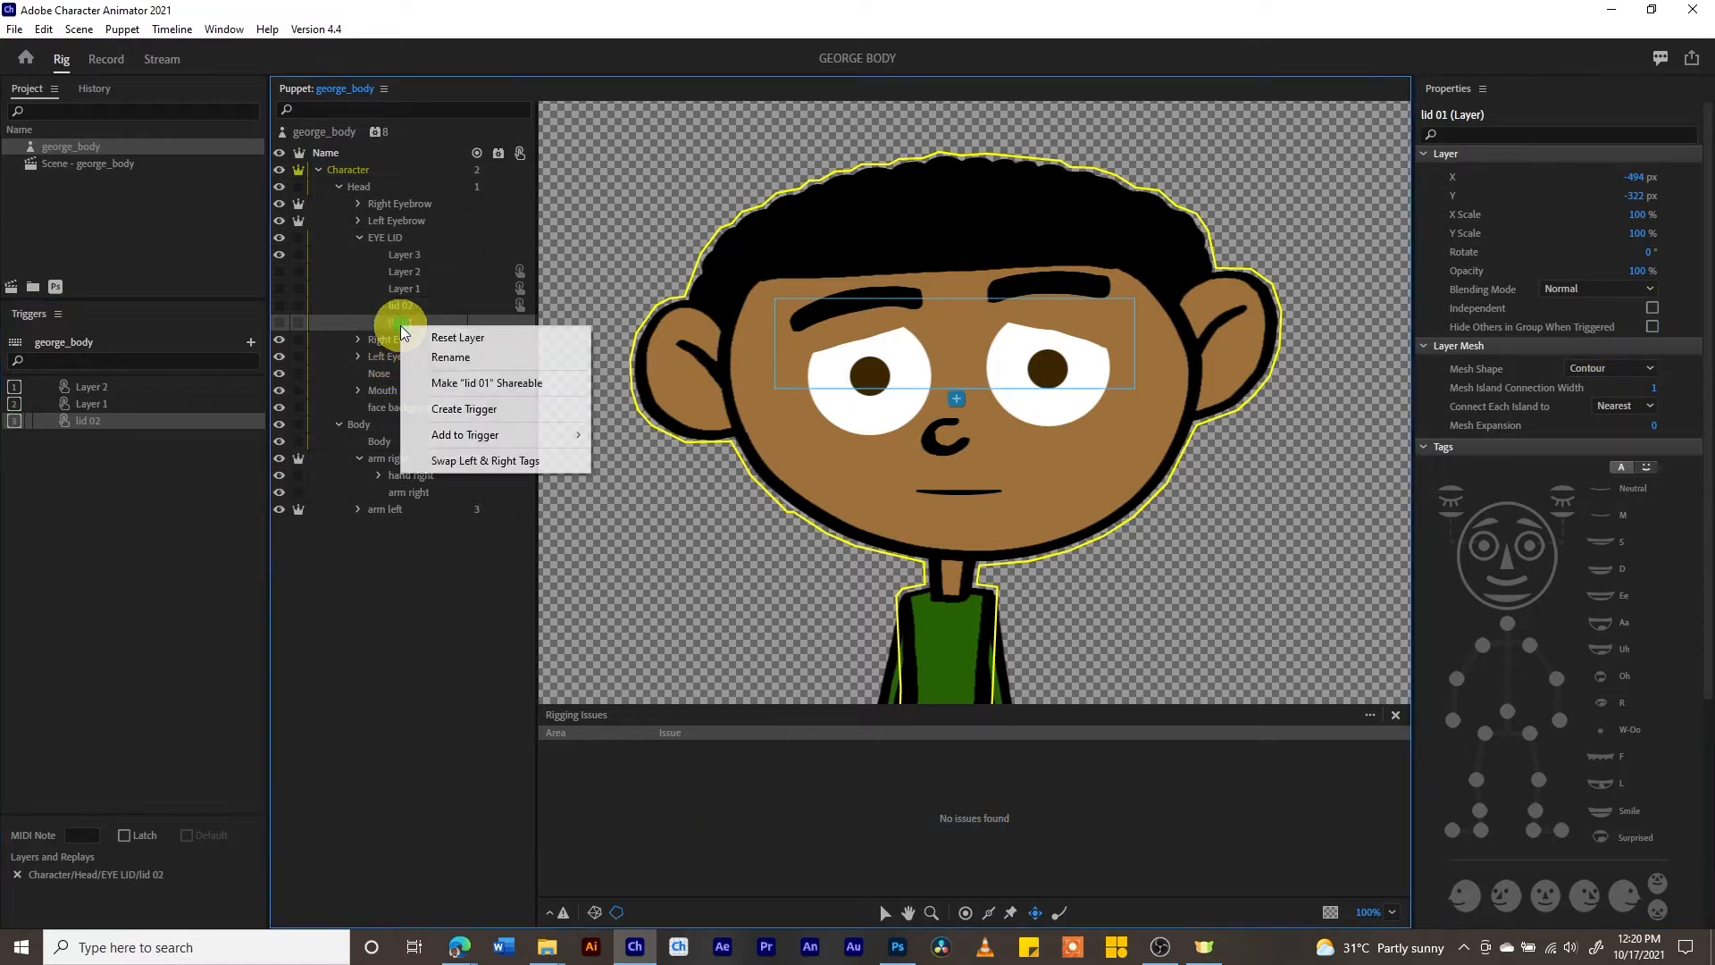
pyautogui.click(461, 409)
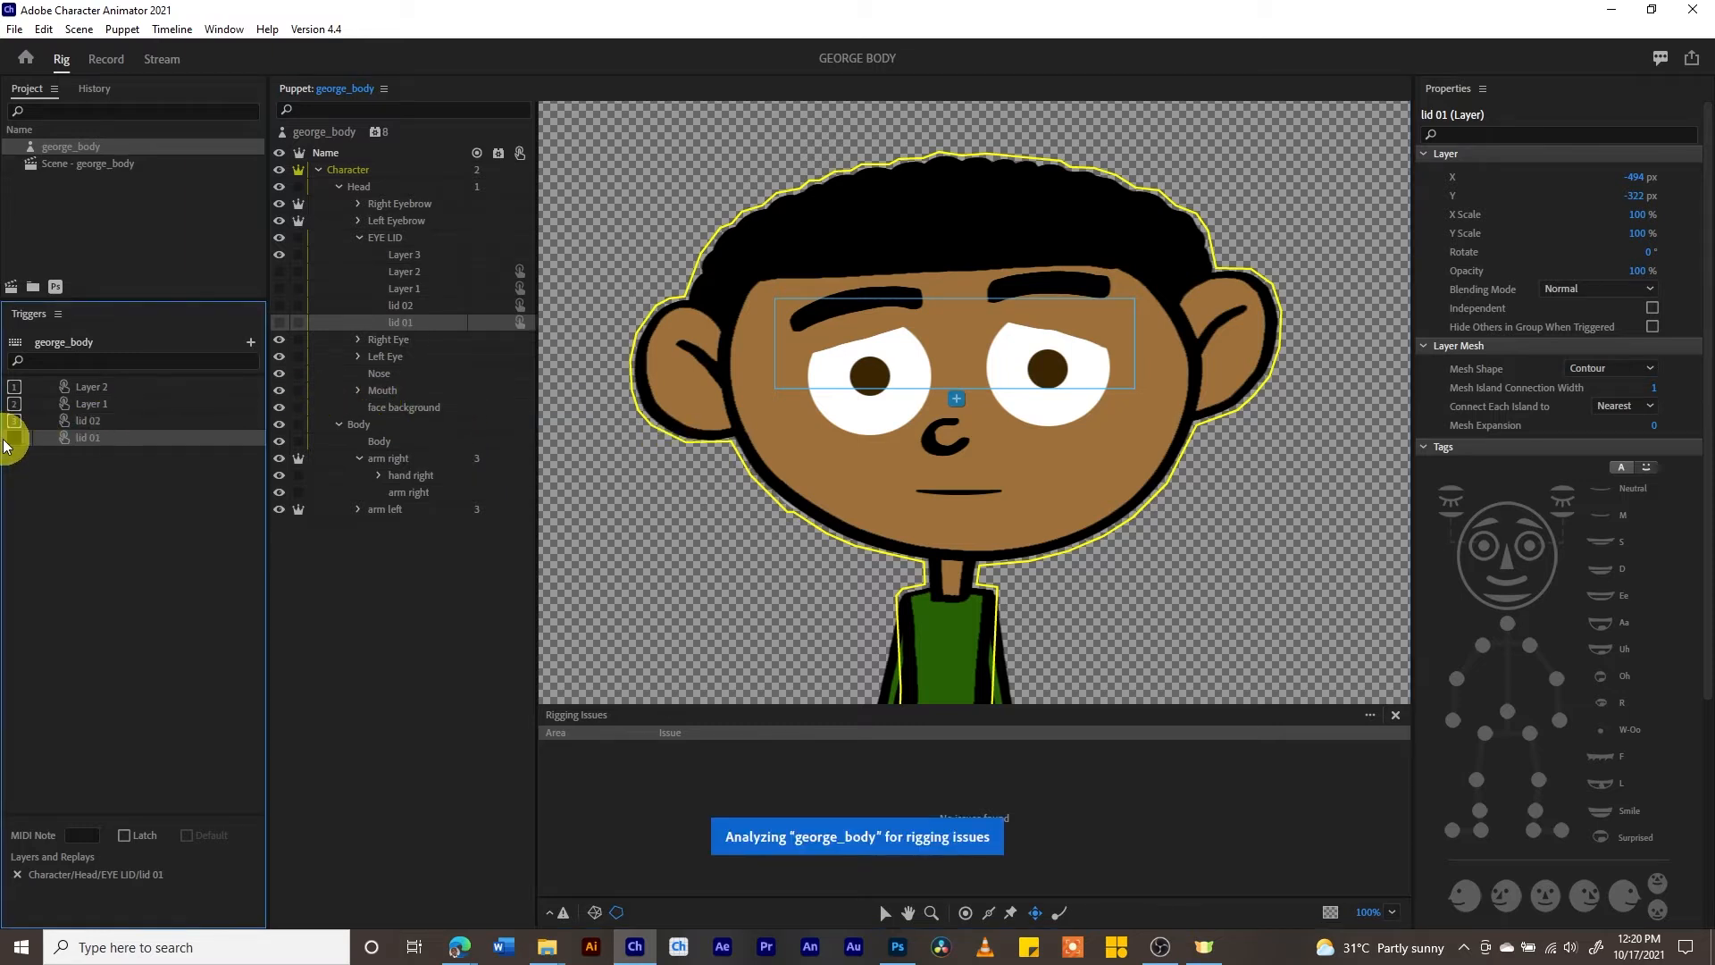
pyautogui.click(13, 438)
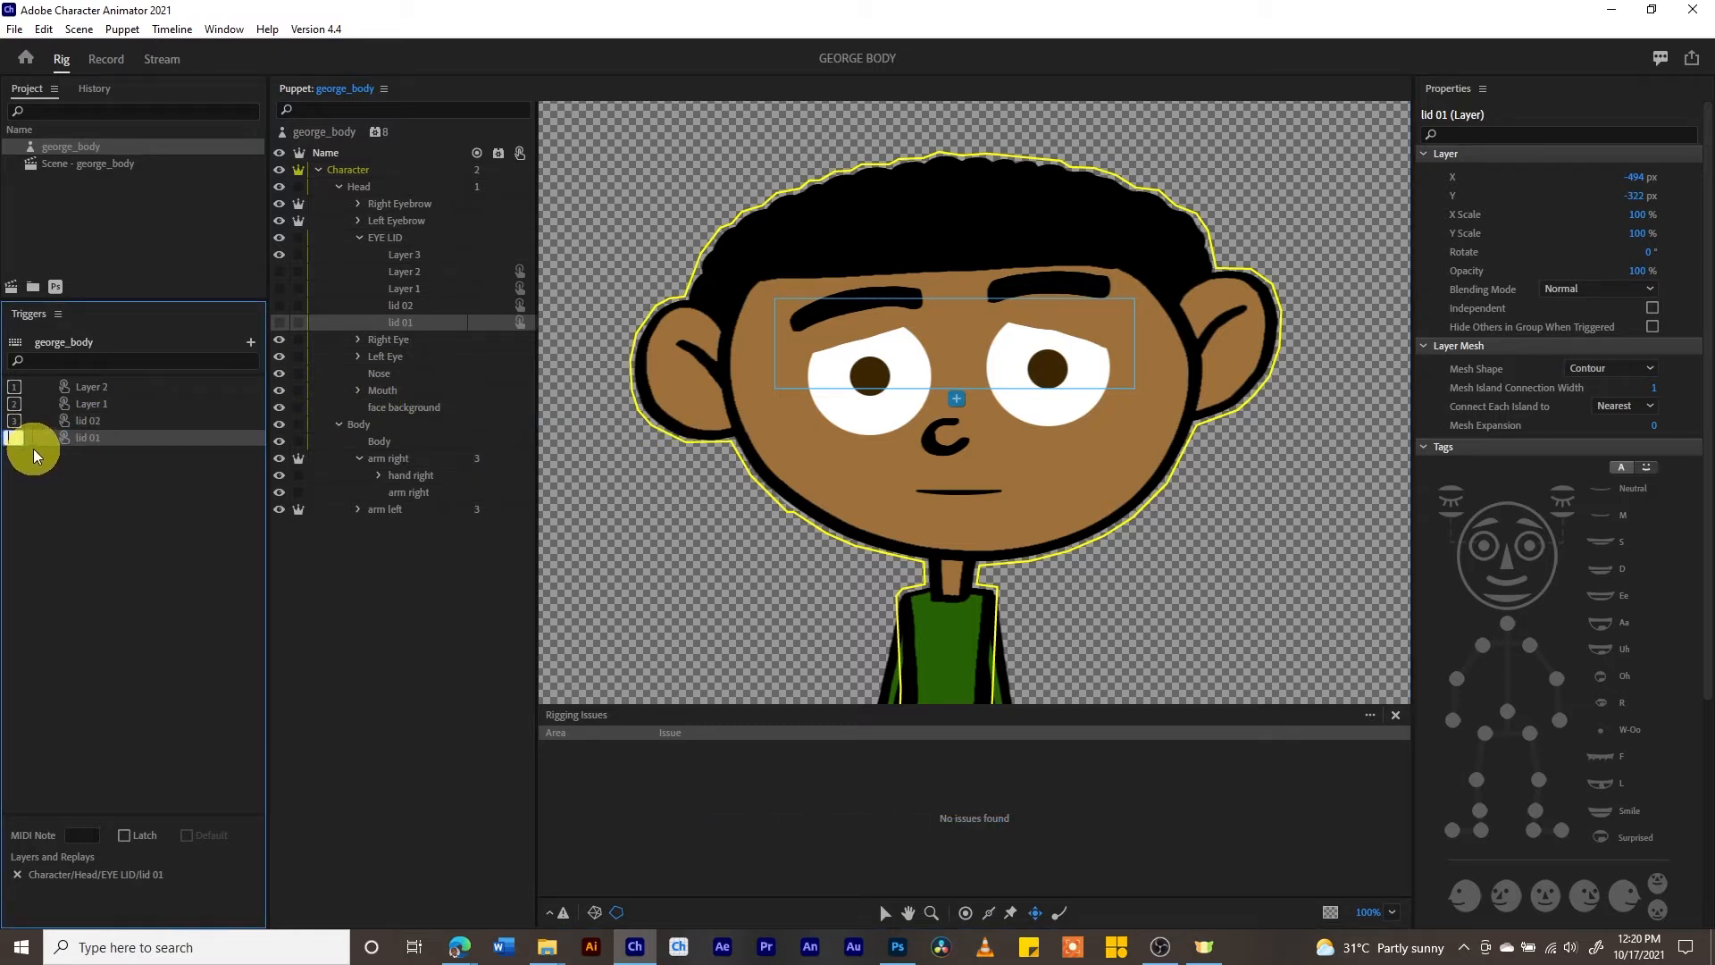
pyautogui.write('4')
pyautogui.click(1654, 325)
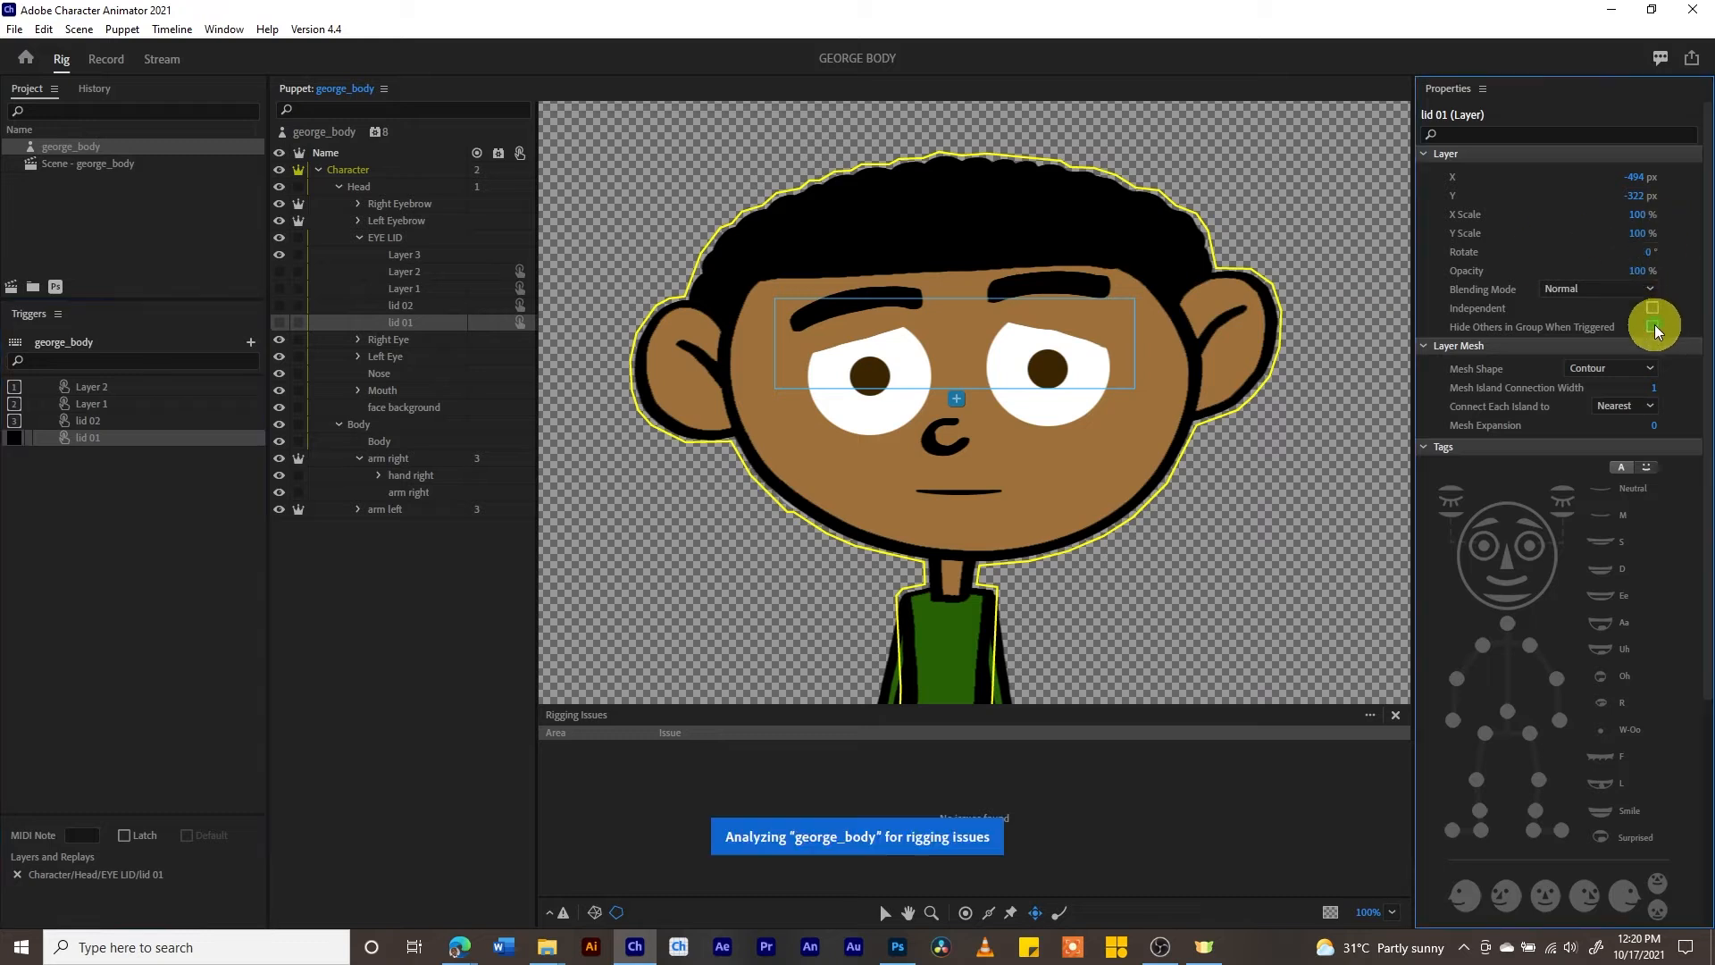
# - Preview the eyelid triggers in the Record workspace and reset the puppet's rest pose from the camera
pyautogui.click(104, 61)
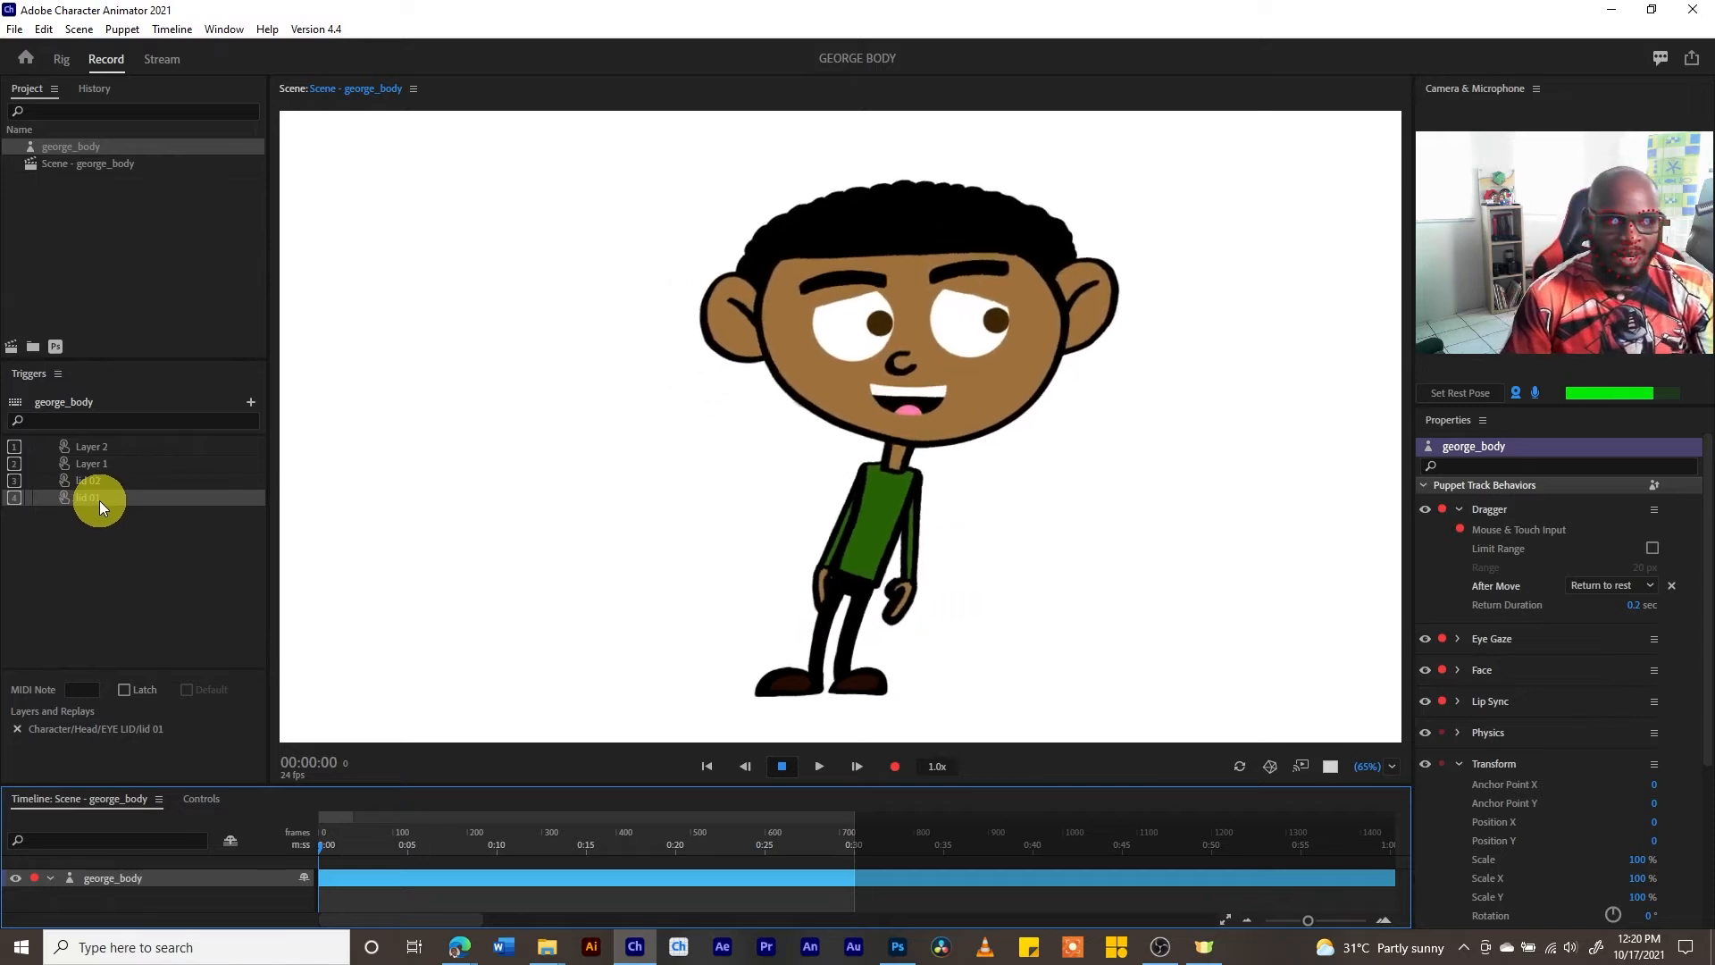
pyautogui.click(1470, 394)
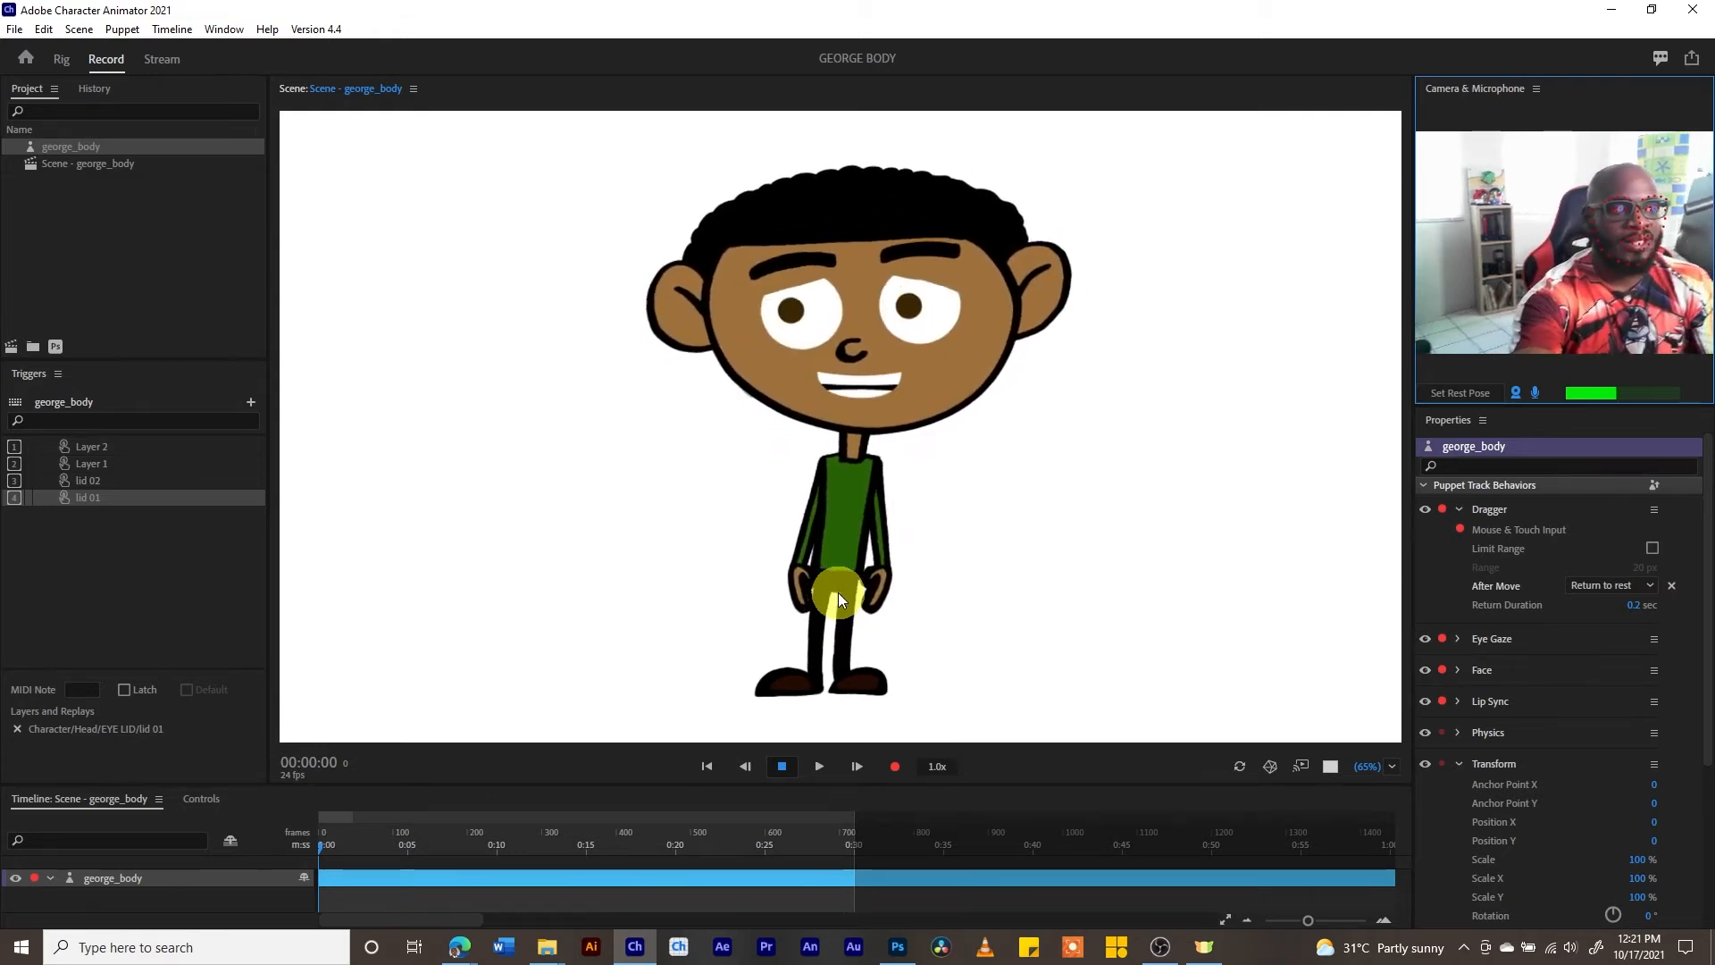
pyautogui.click(1456, 393)
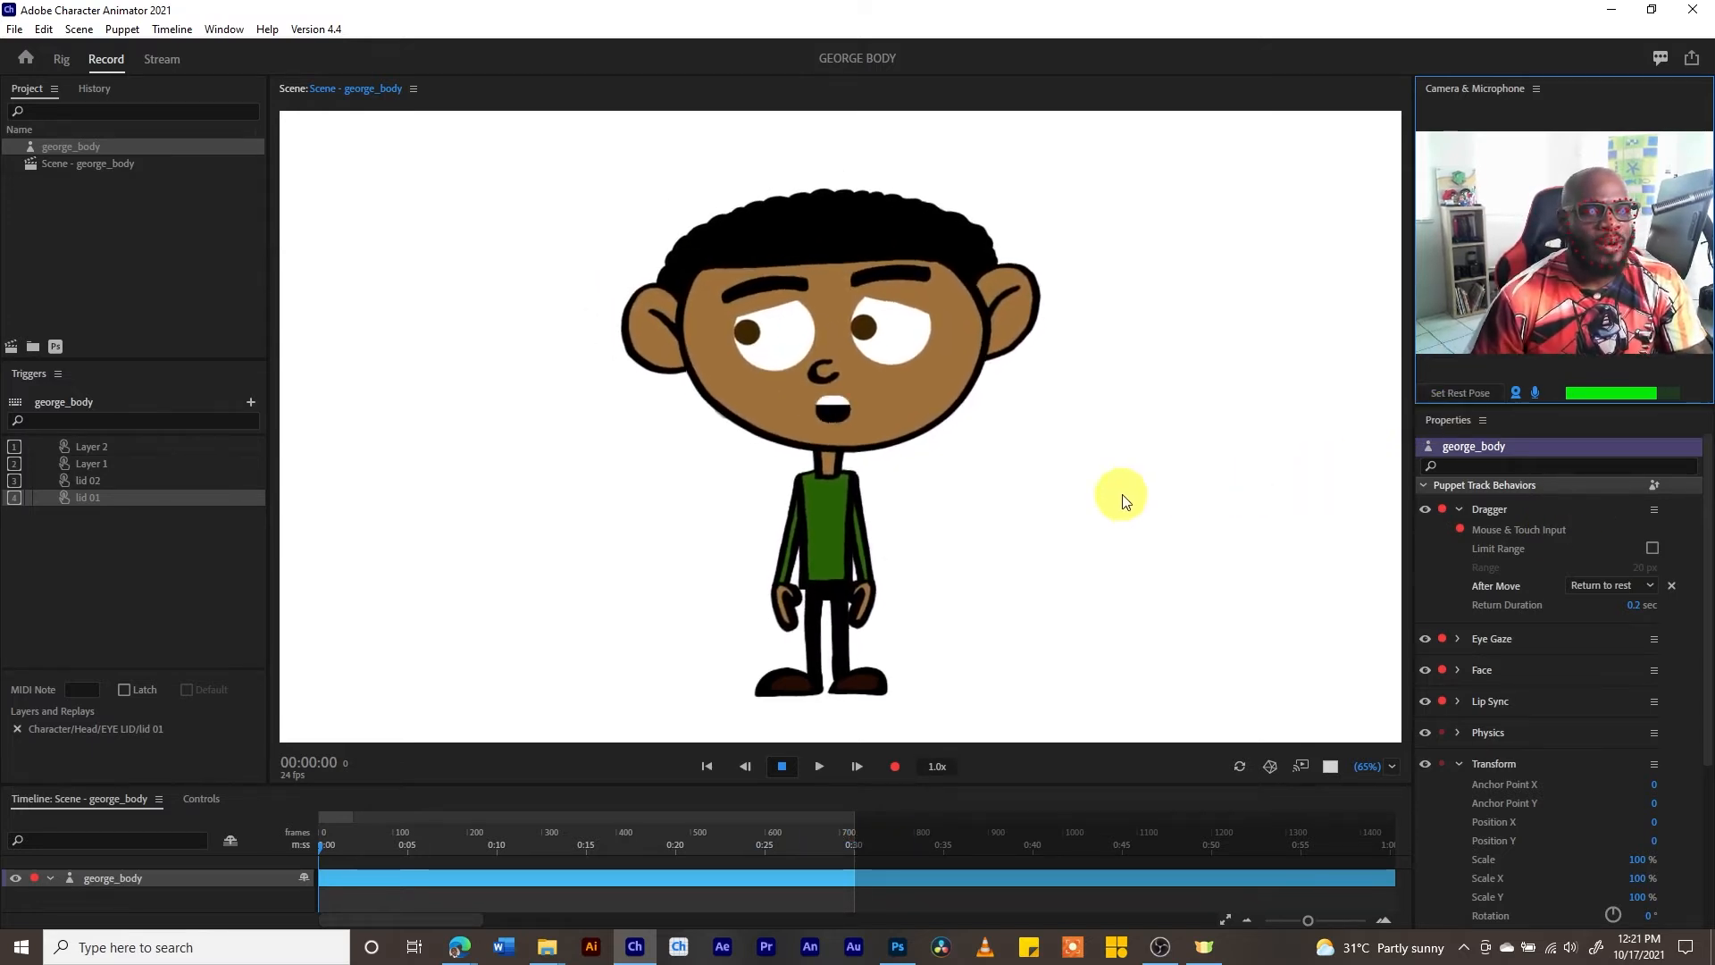
# - Back in the Rig workspace, create a trigger for hand right_03 with shortcut A and enable Hide Others in Group When Triggered
pyautogui.click(61, 59)
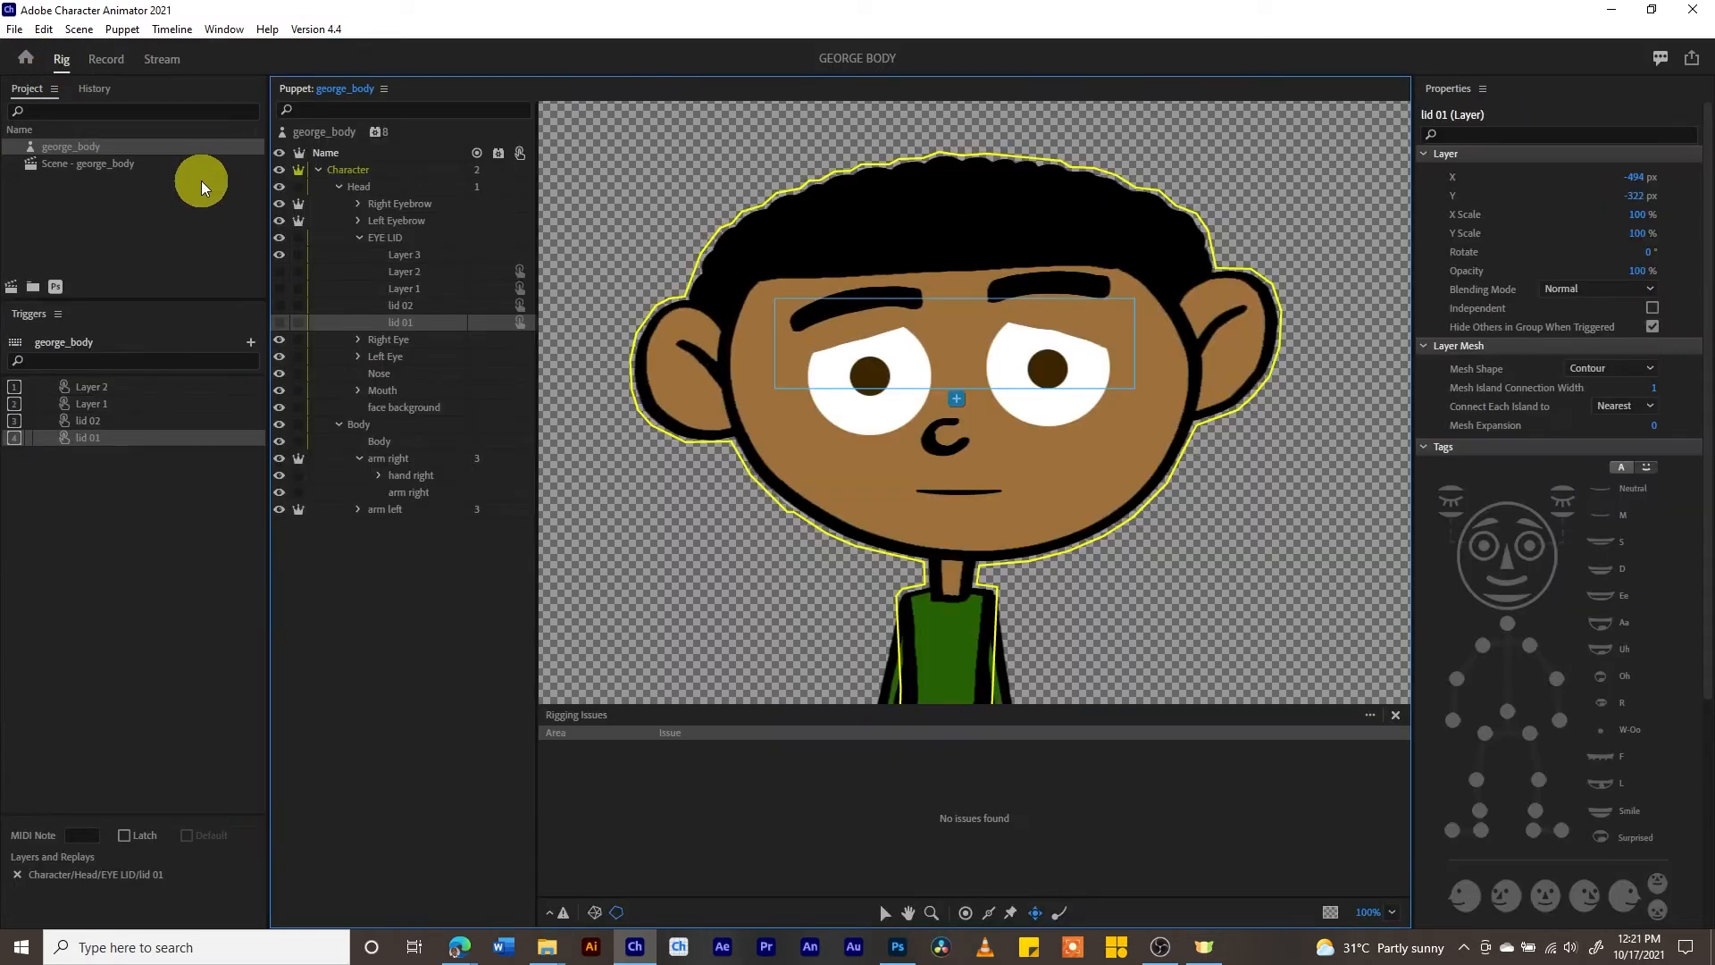
pyautogui.scroll(-3, 1193, 357)
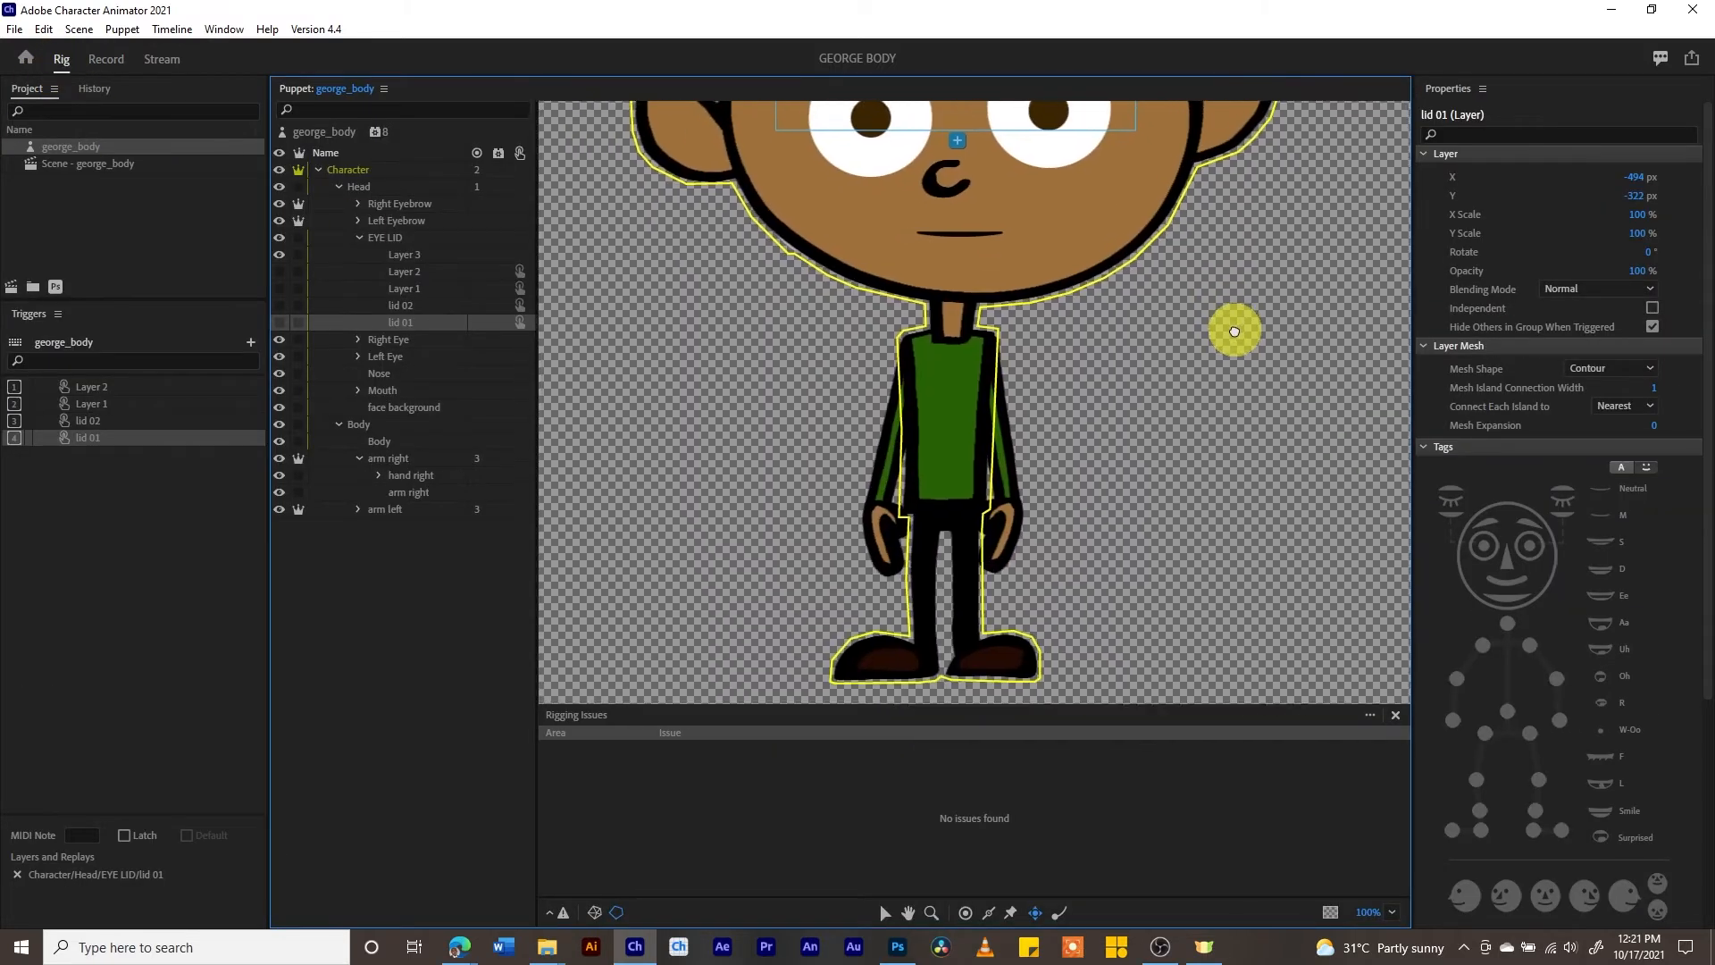
pyautogui.moveTo(1172, 368); pyautogui.dragTo(1197, 344)
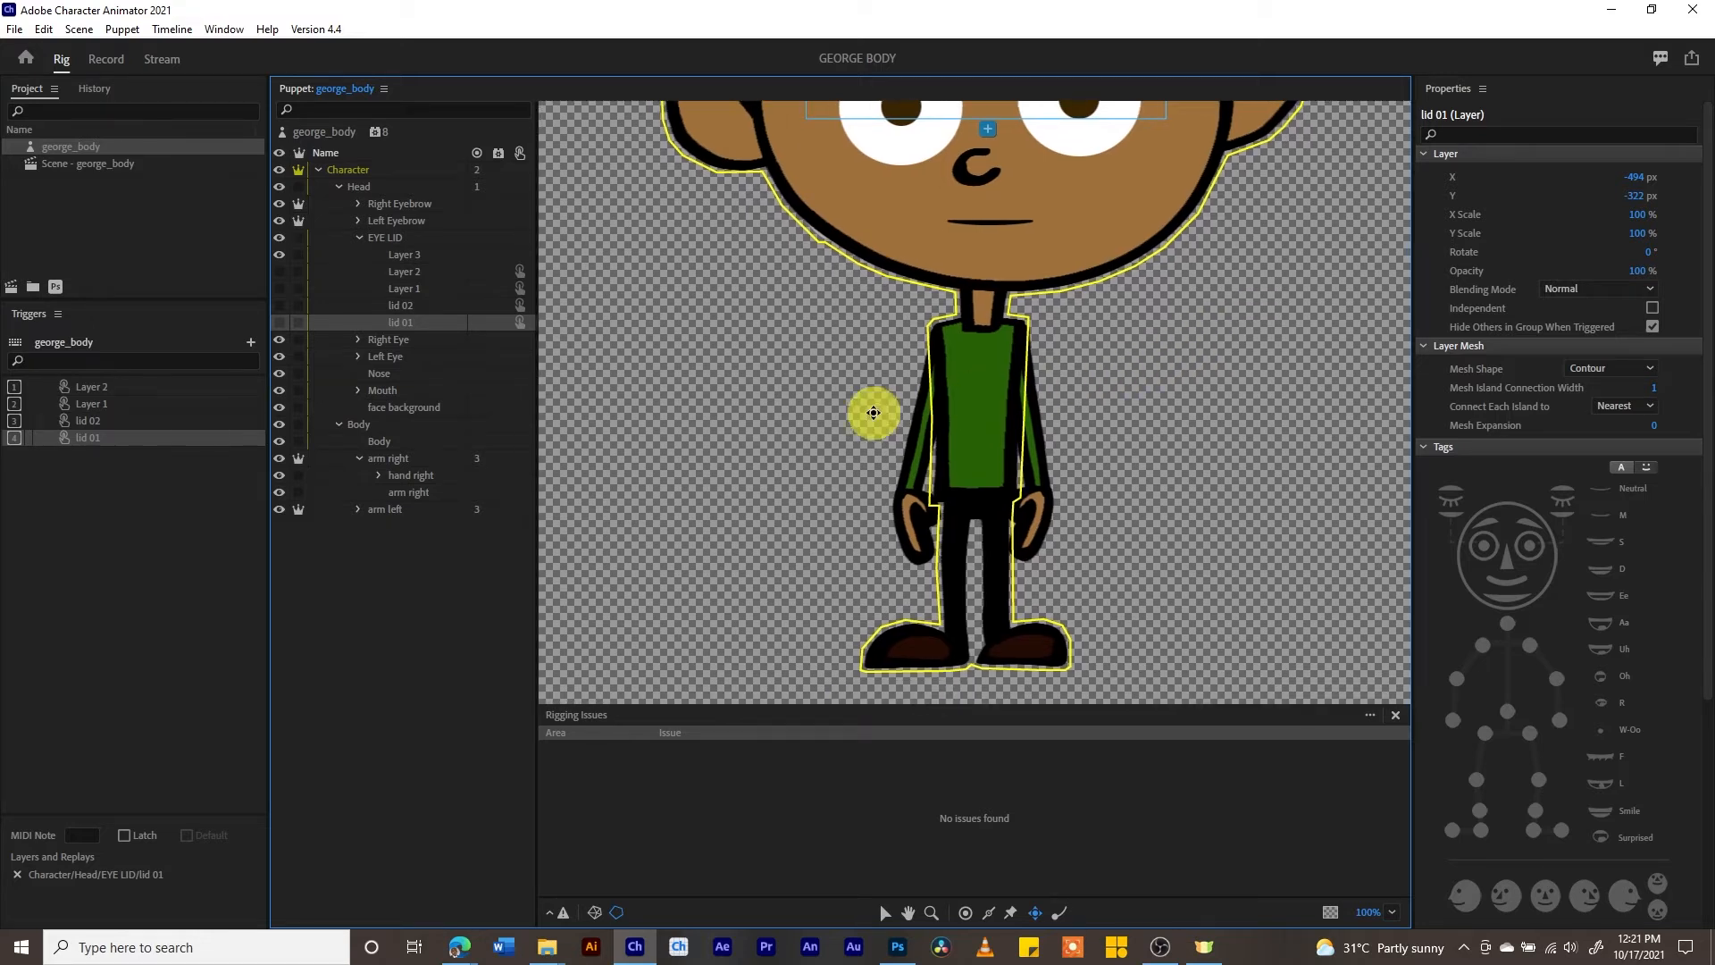
pyautogui.click(404, 459)
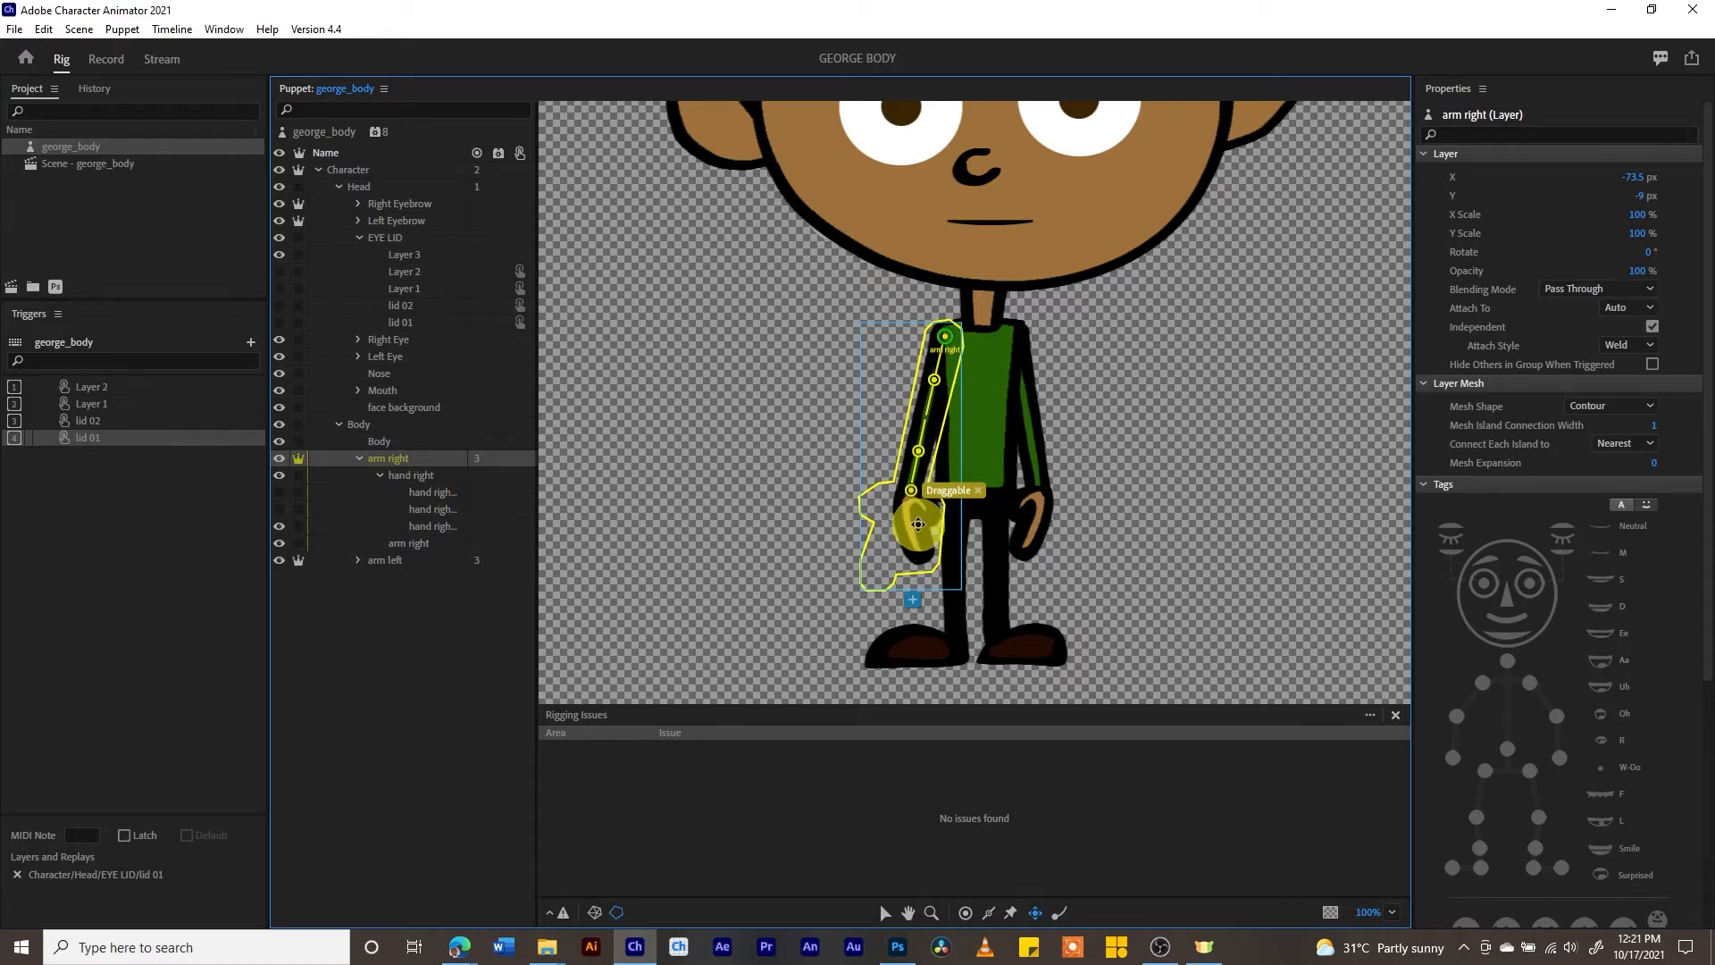
pyautogui.click(420, 491)
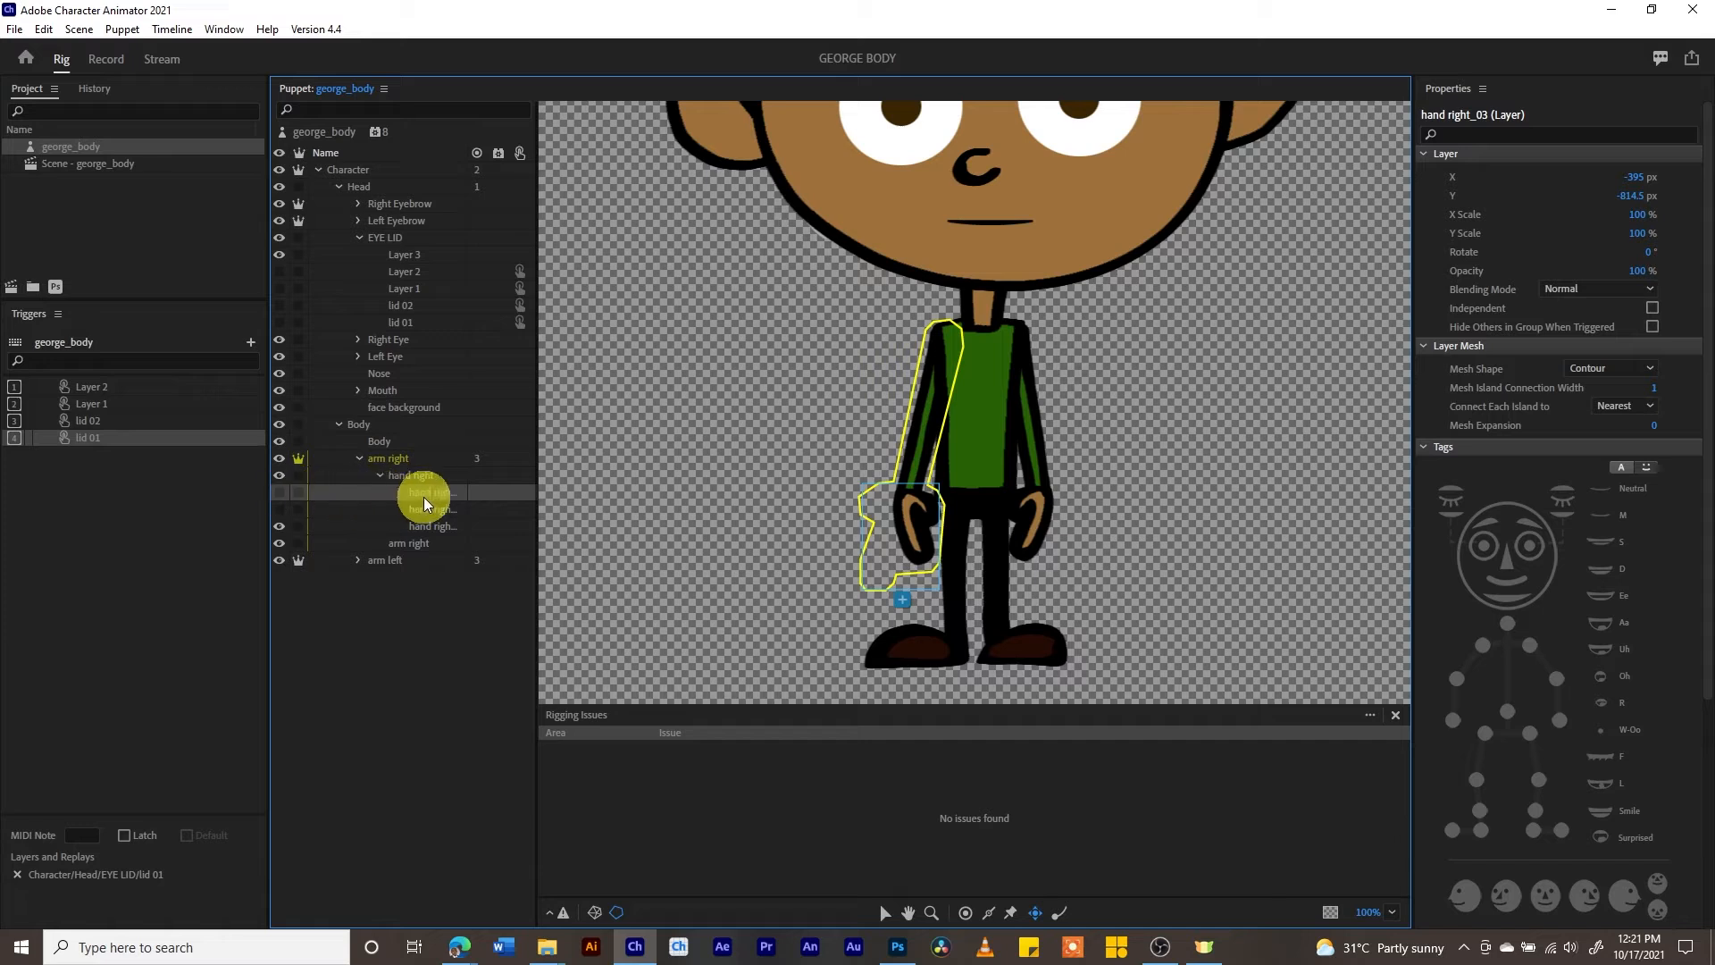
pyautogui.rightClick(426, 505)
pyautogui.click(472, 585)
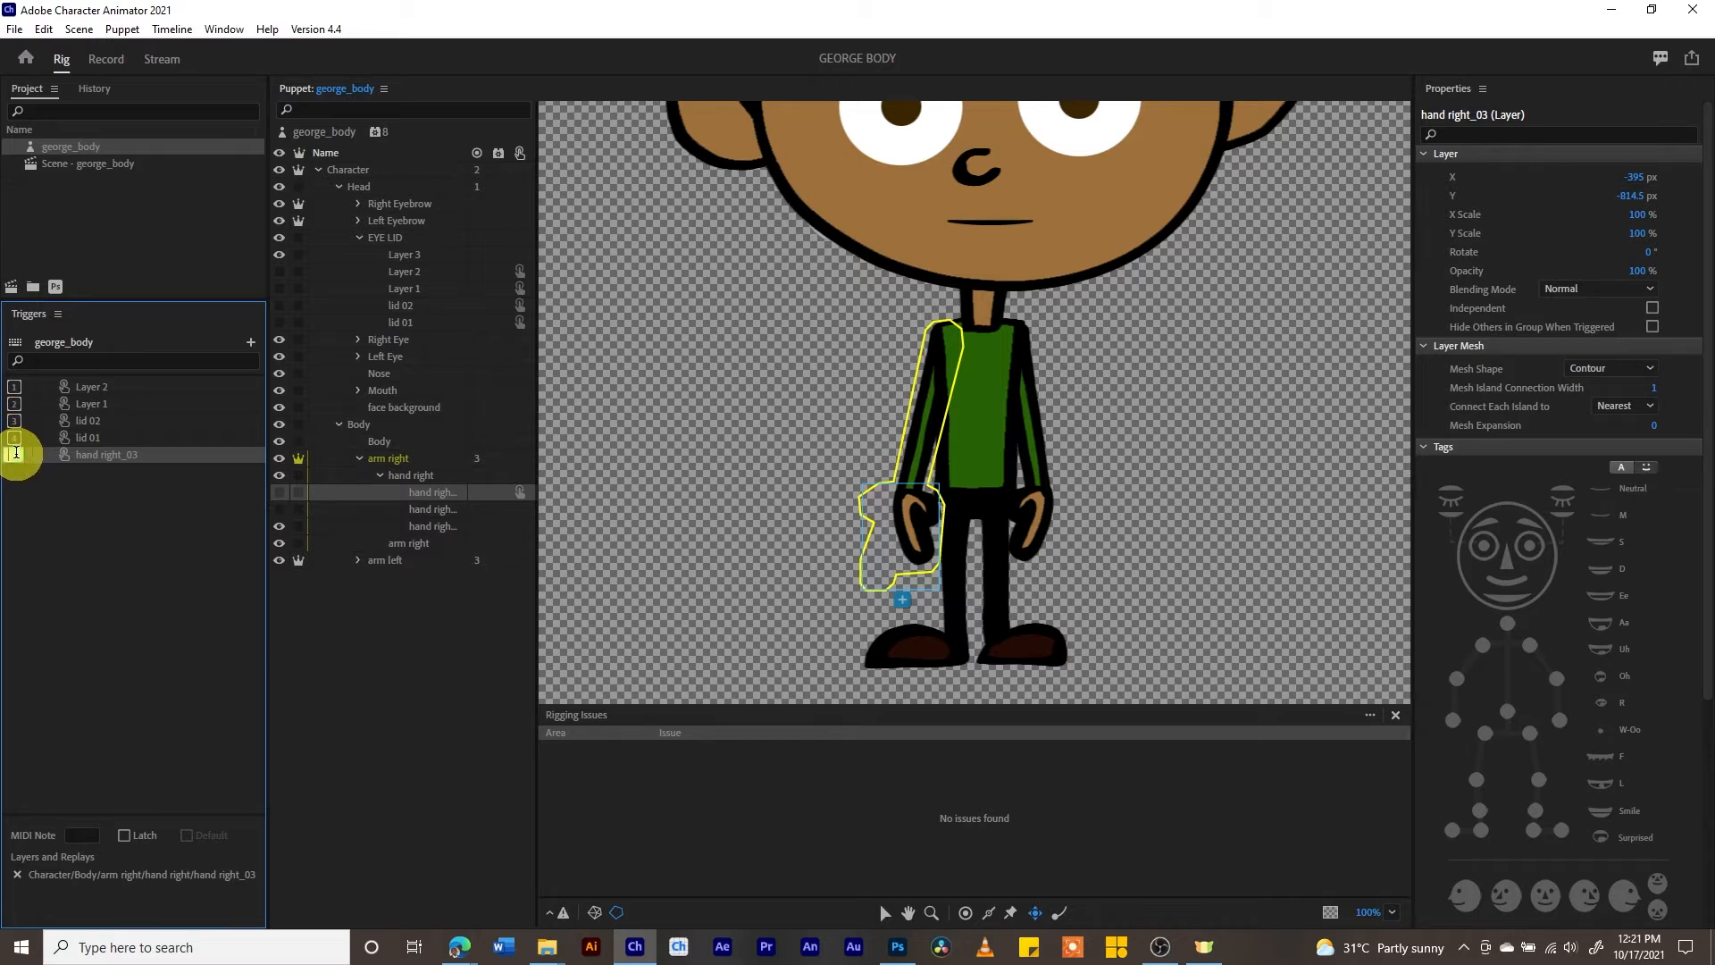
pyautogui.write('a')
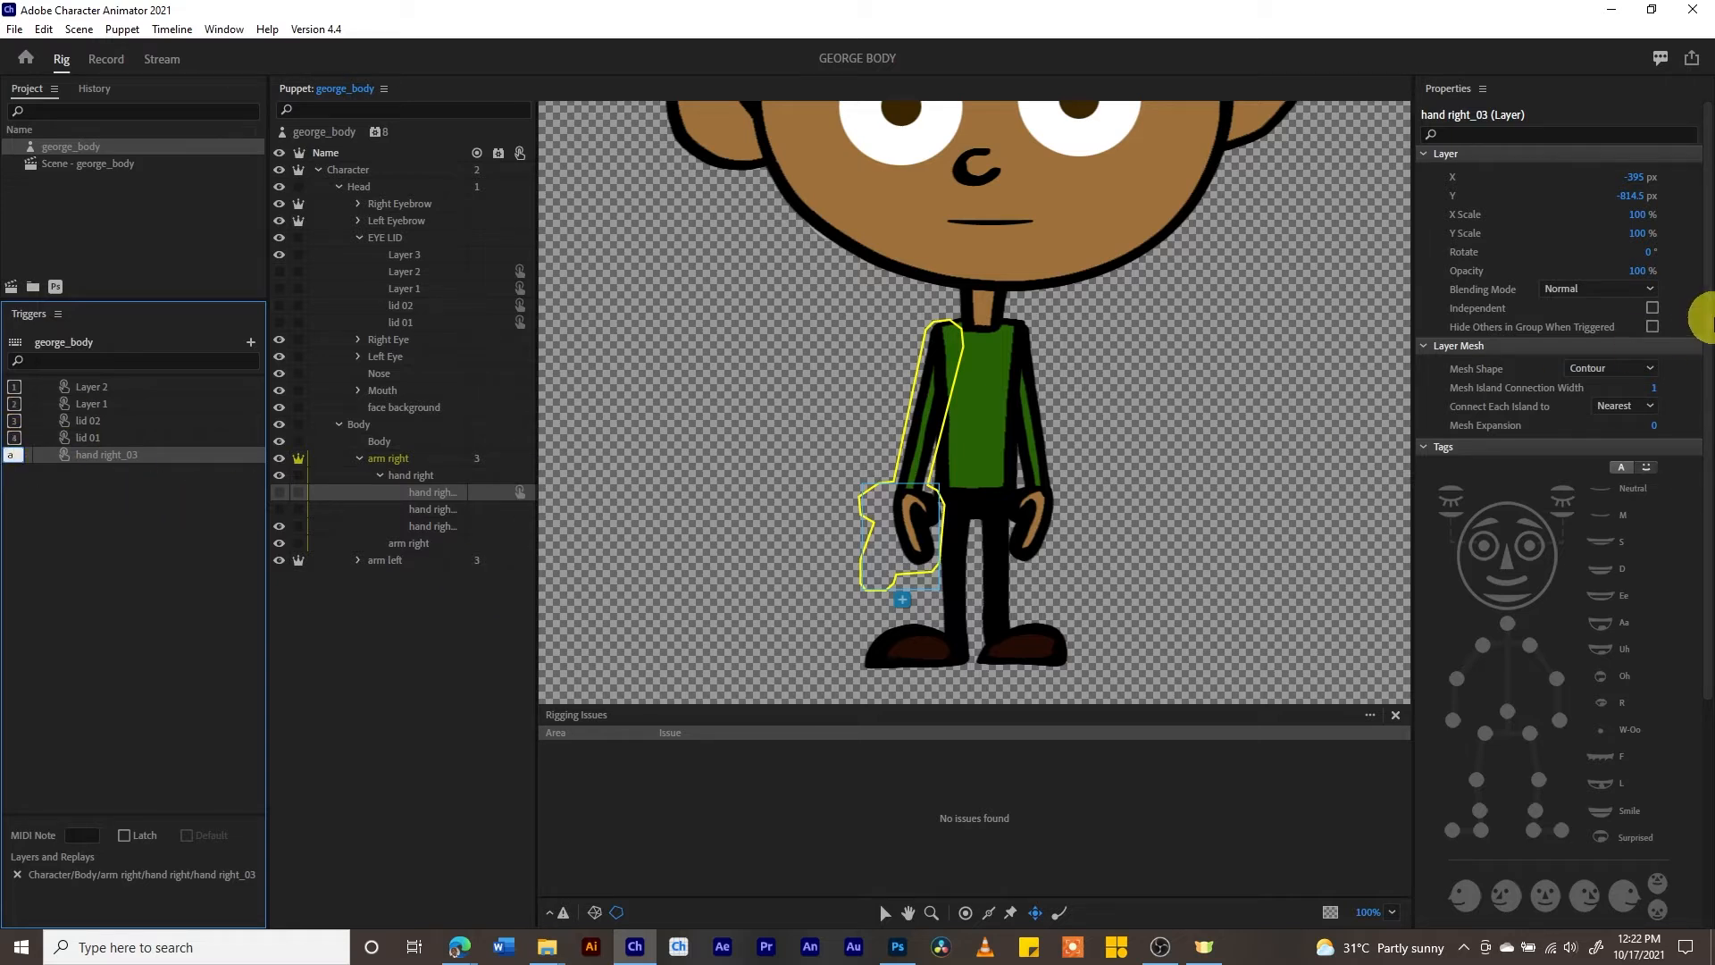
pyautogui.click(1652, 328)
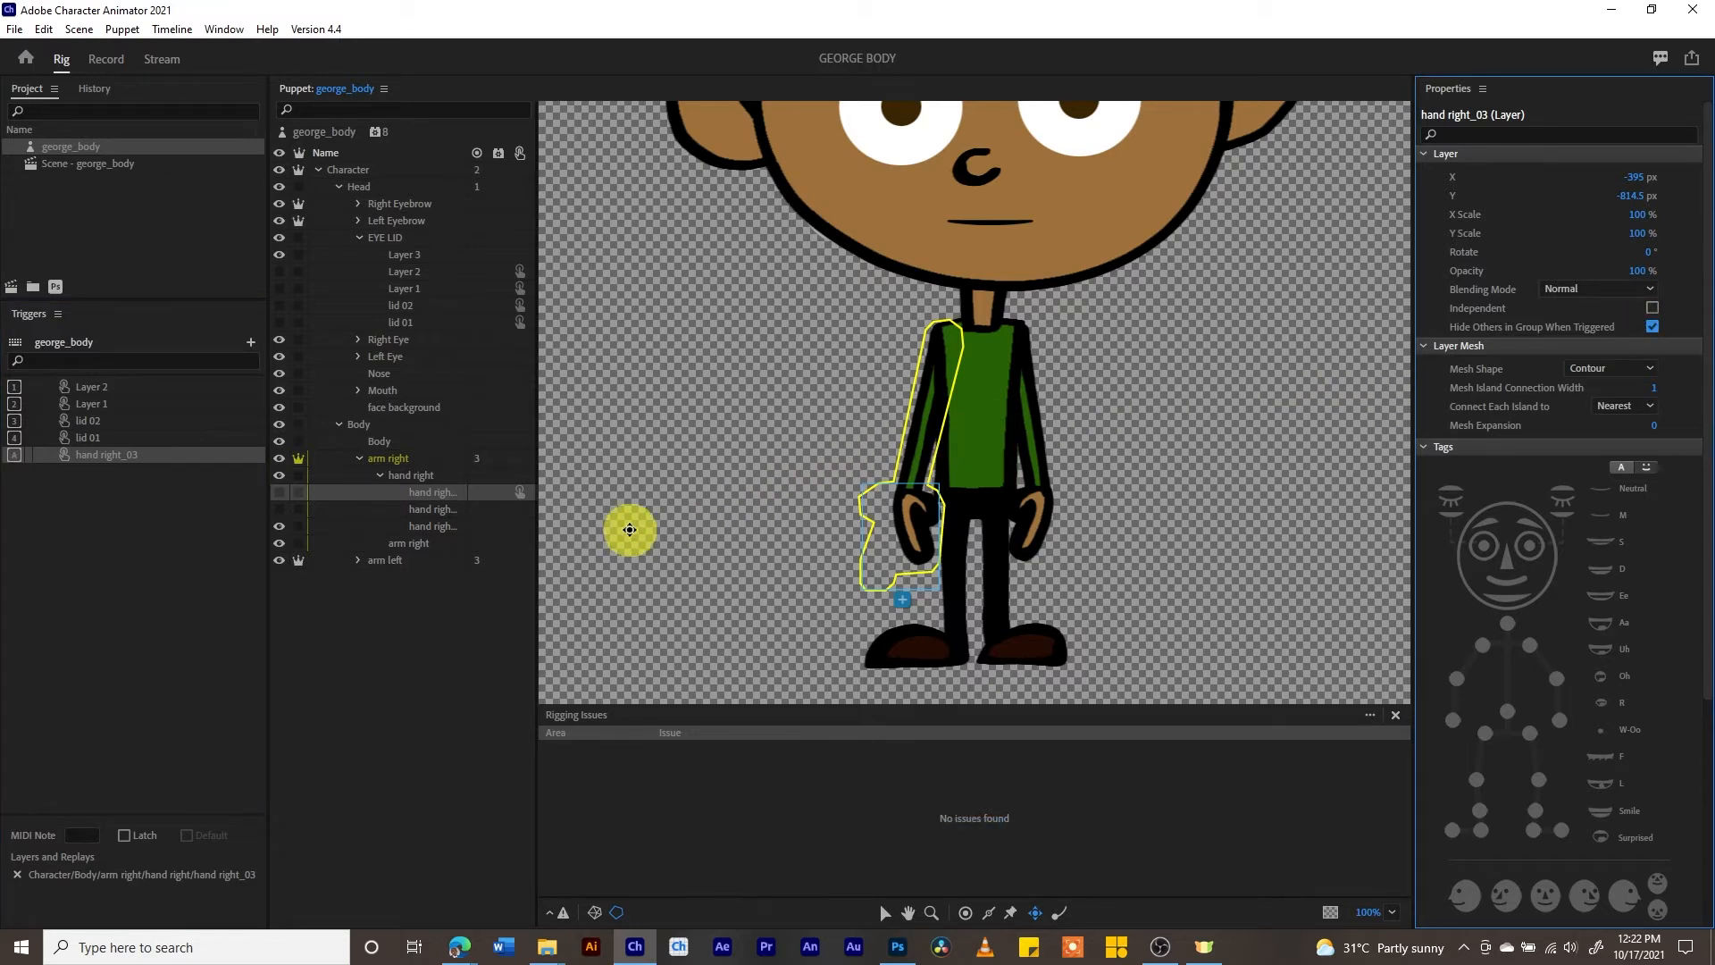
# - Create a trigger for hand right_02 with shortcut S and enable Hide Others in Group When Triggered
pyautogui.click(435, 510)
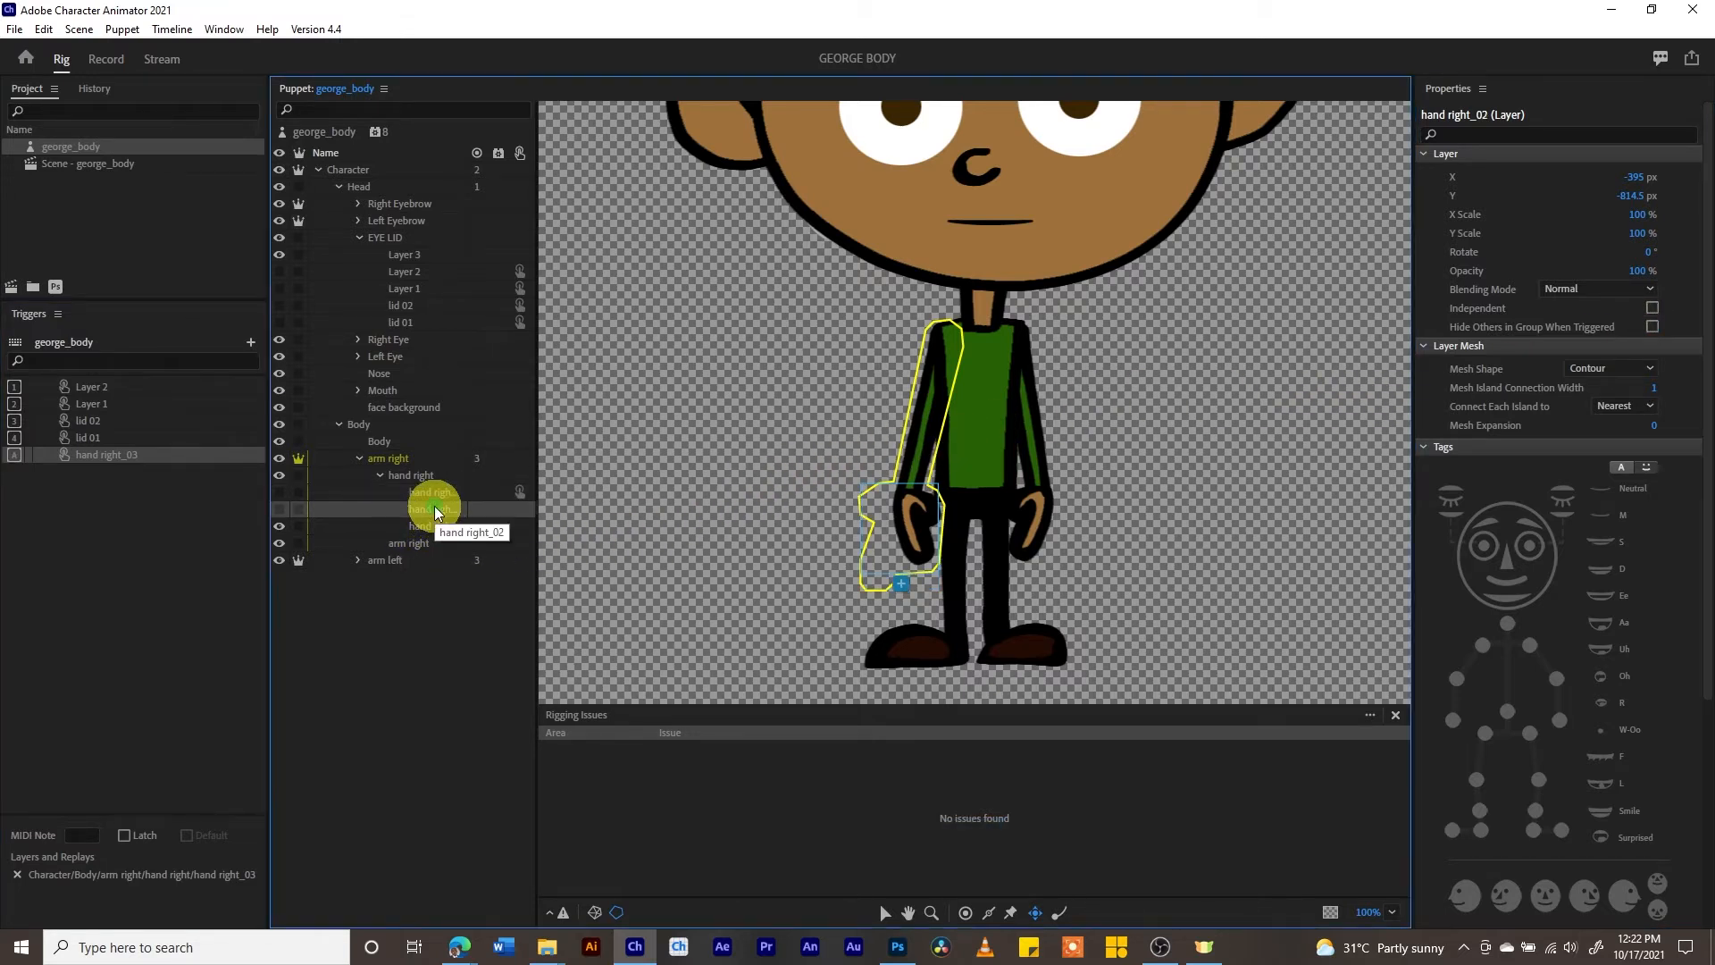
pyautogui.rightClick(434, 509)
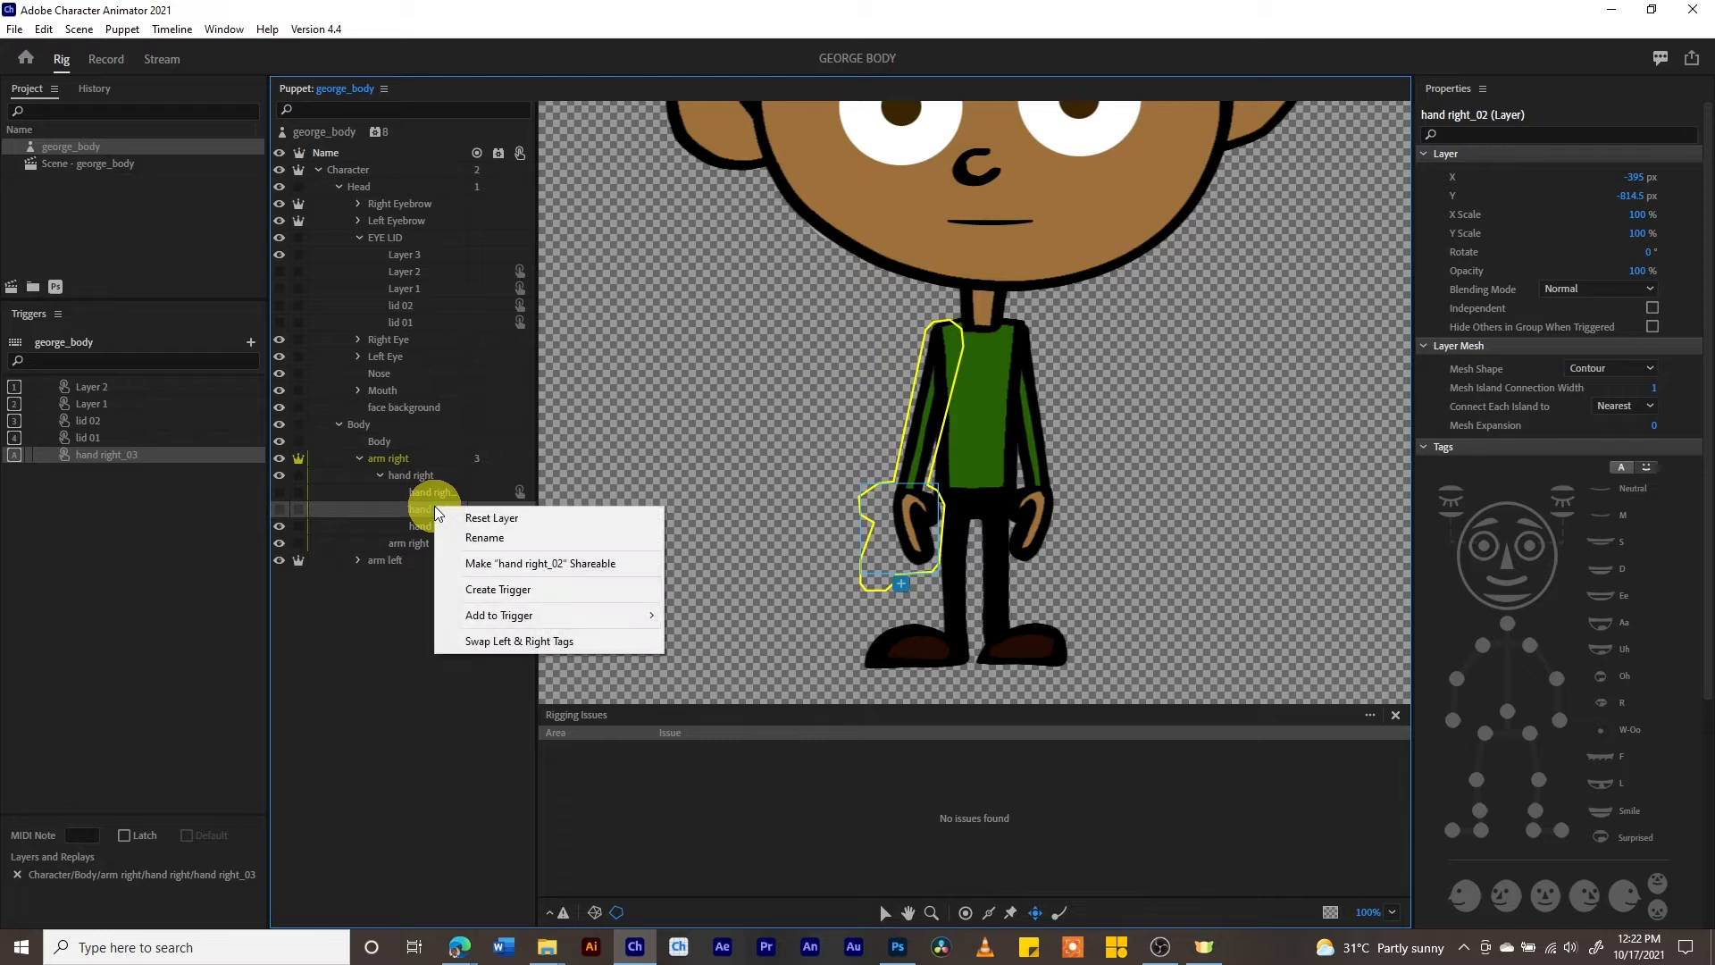
pyautogui.click(487, 591)
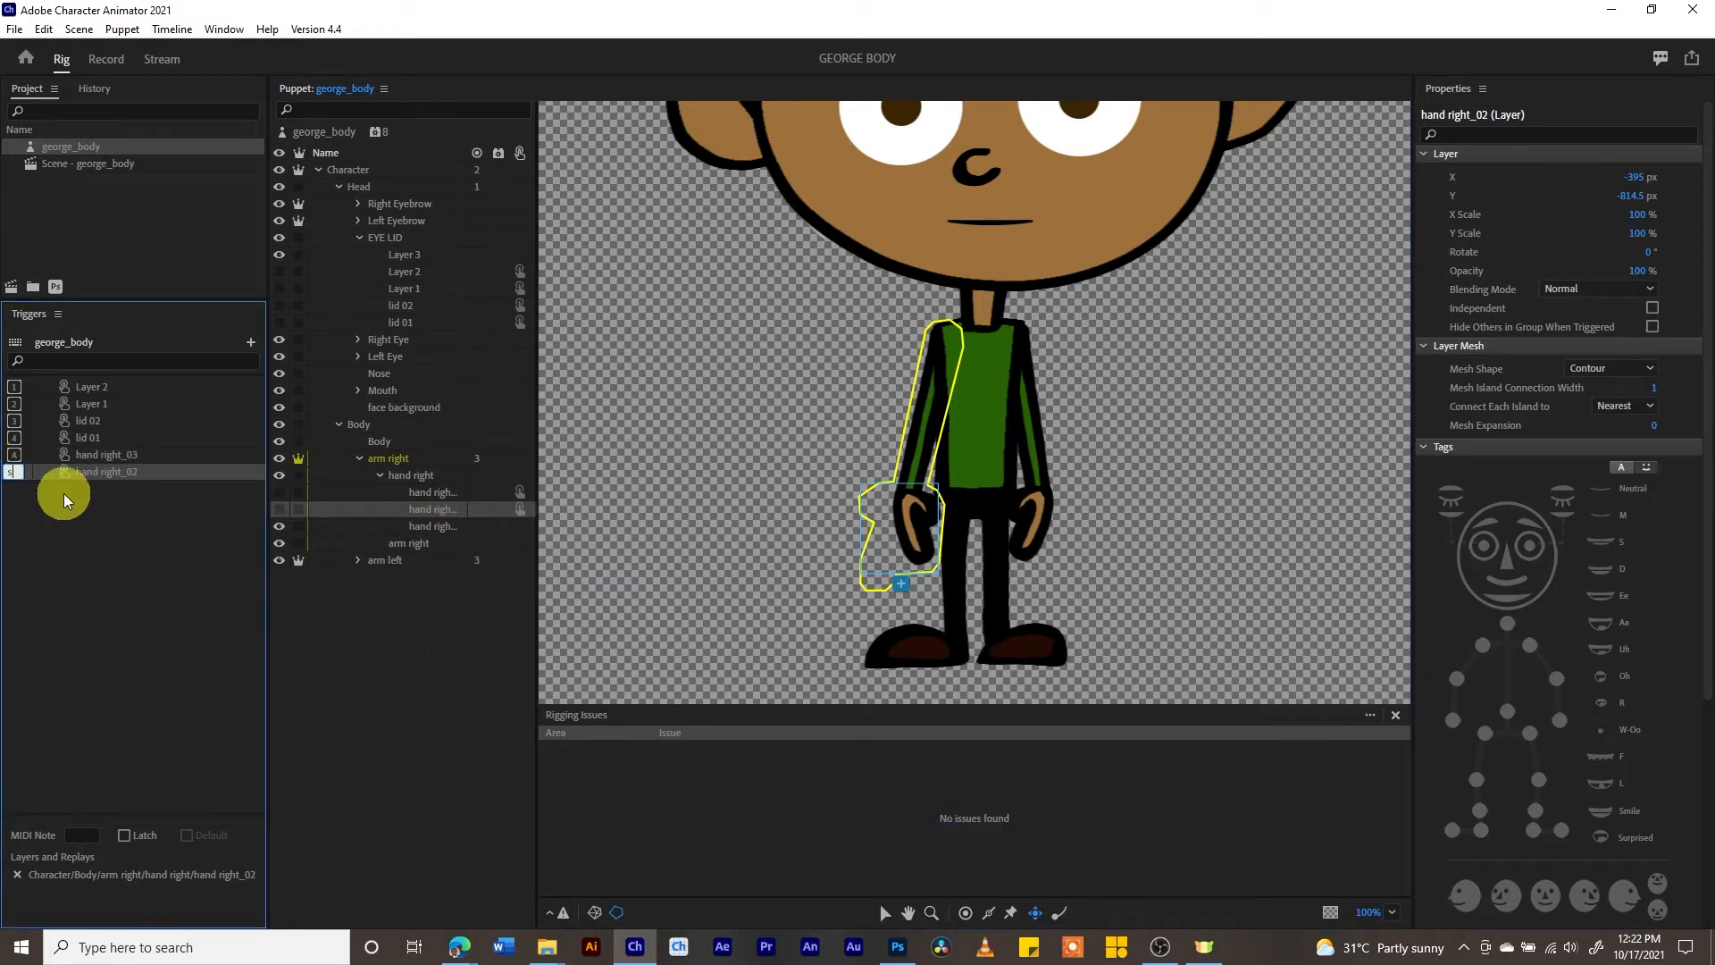
pyautogui.click(78, 523)
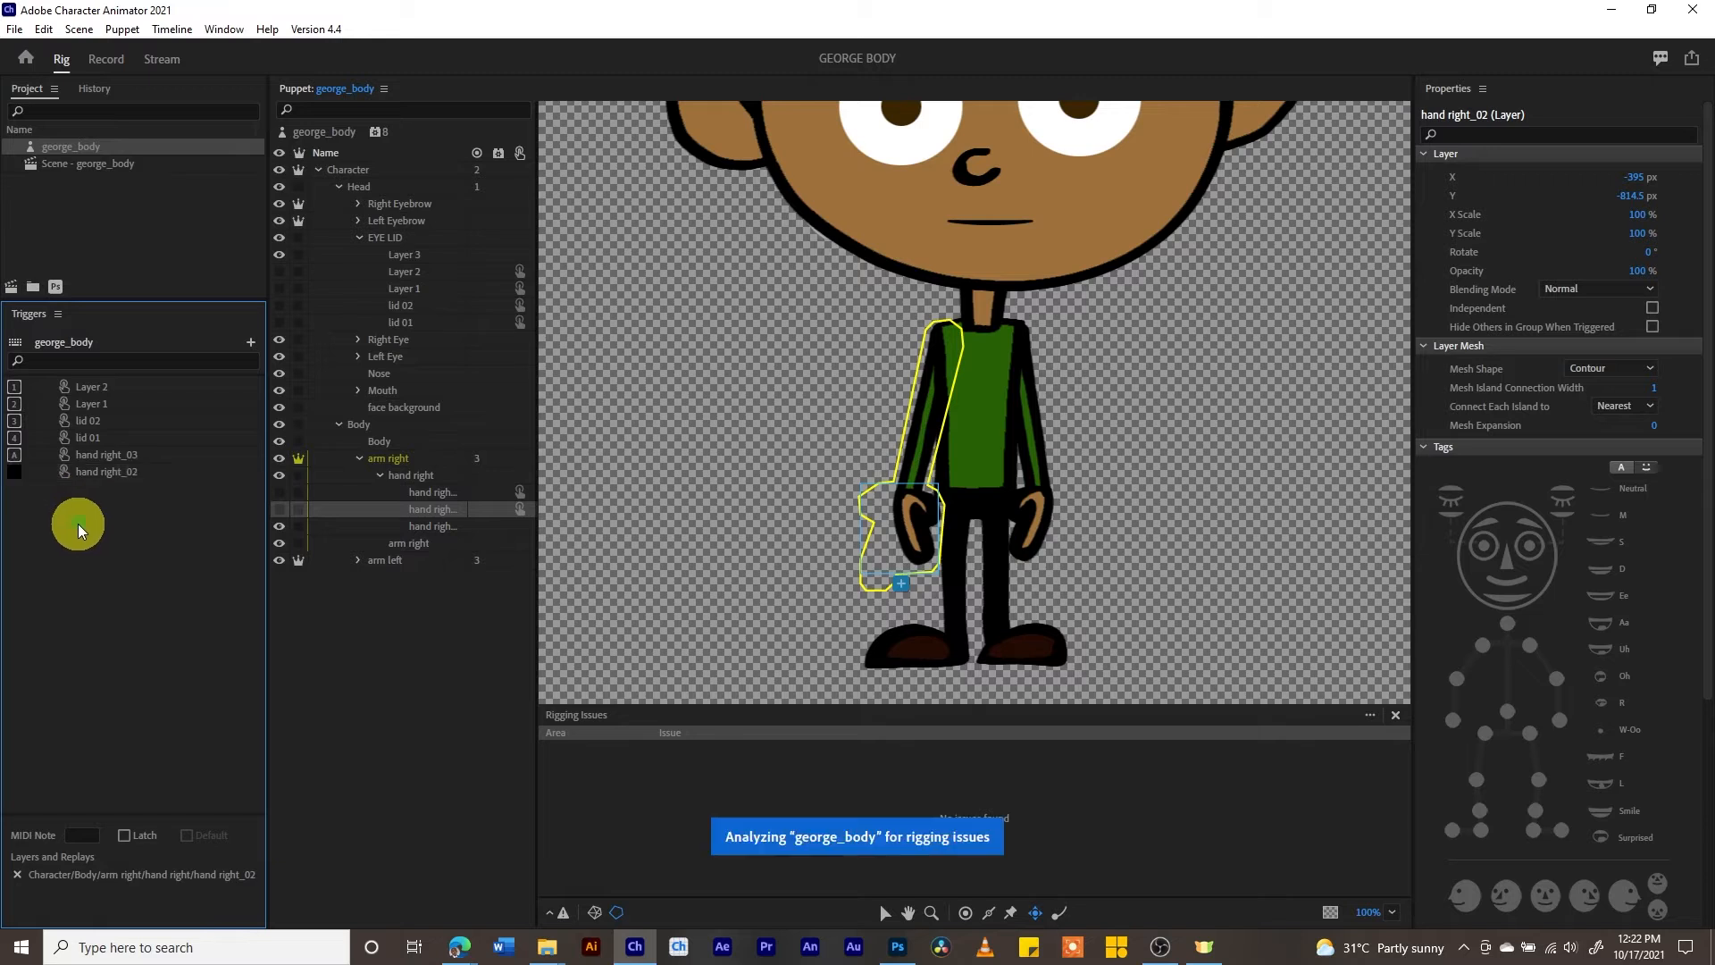
pyautogui.click(126, 475)
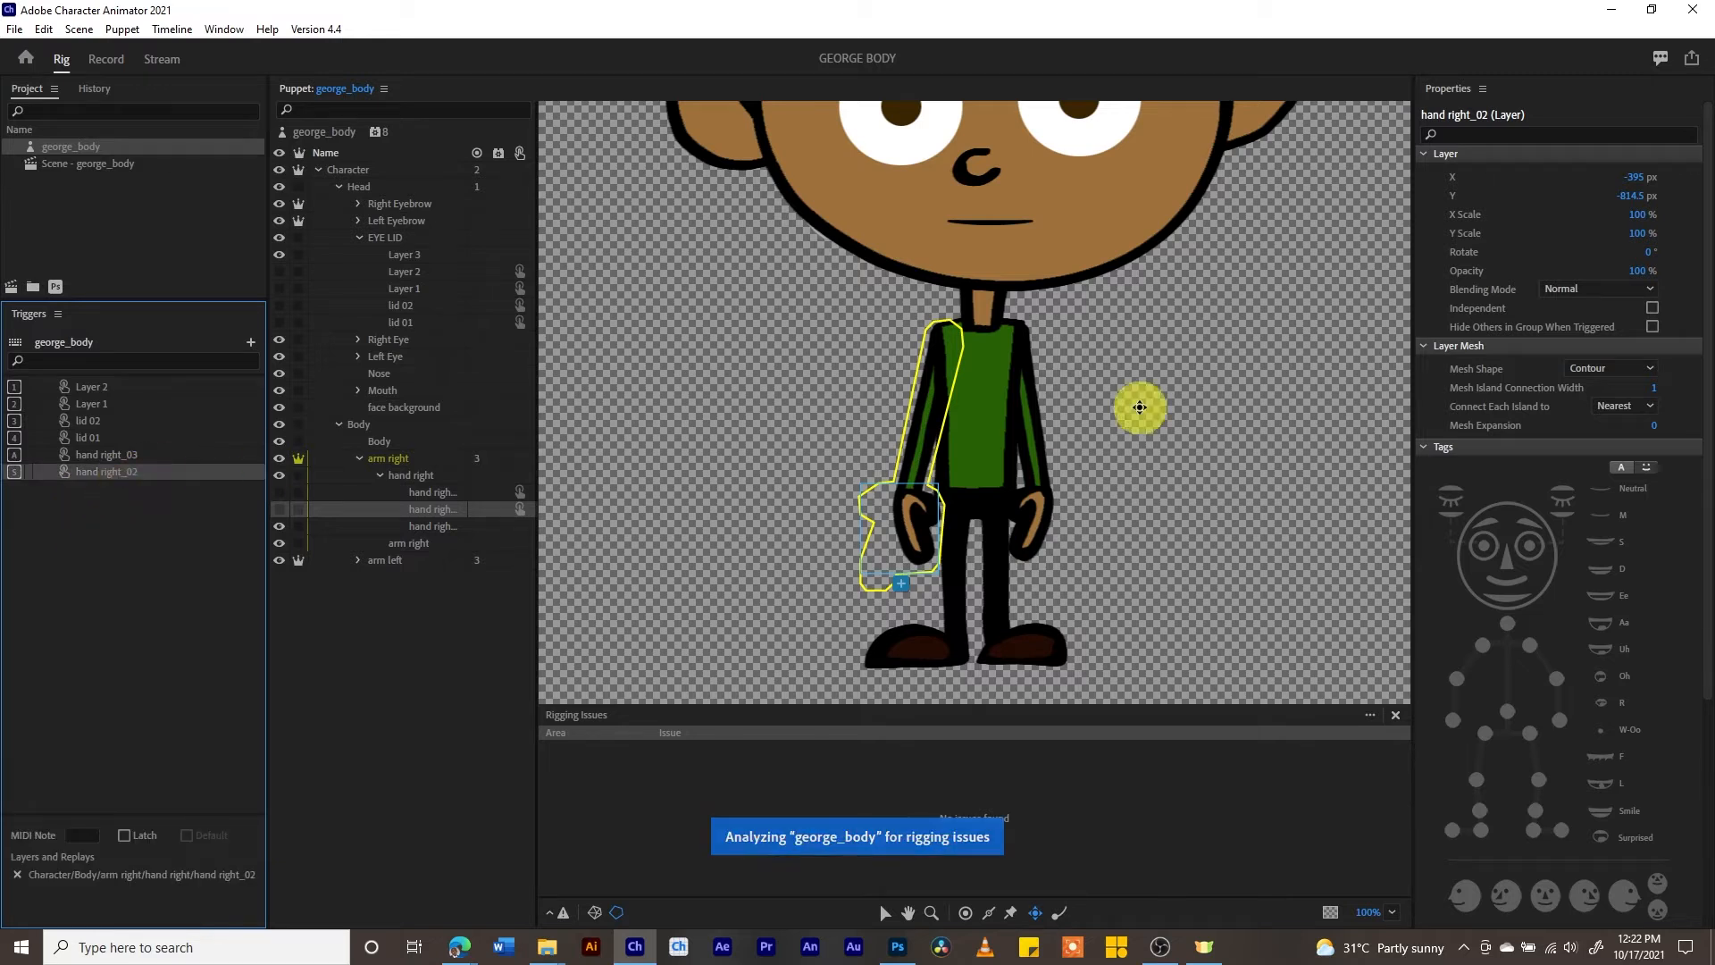
pyautogui.click(1652, 327)
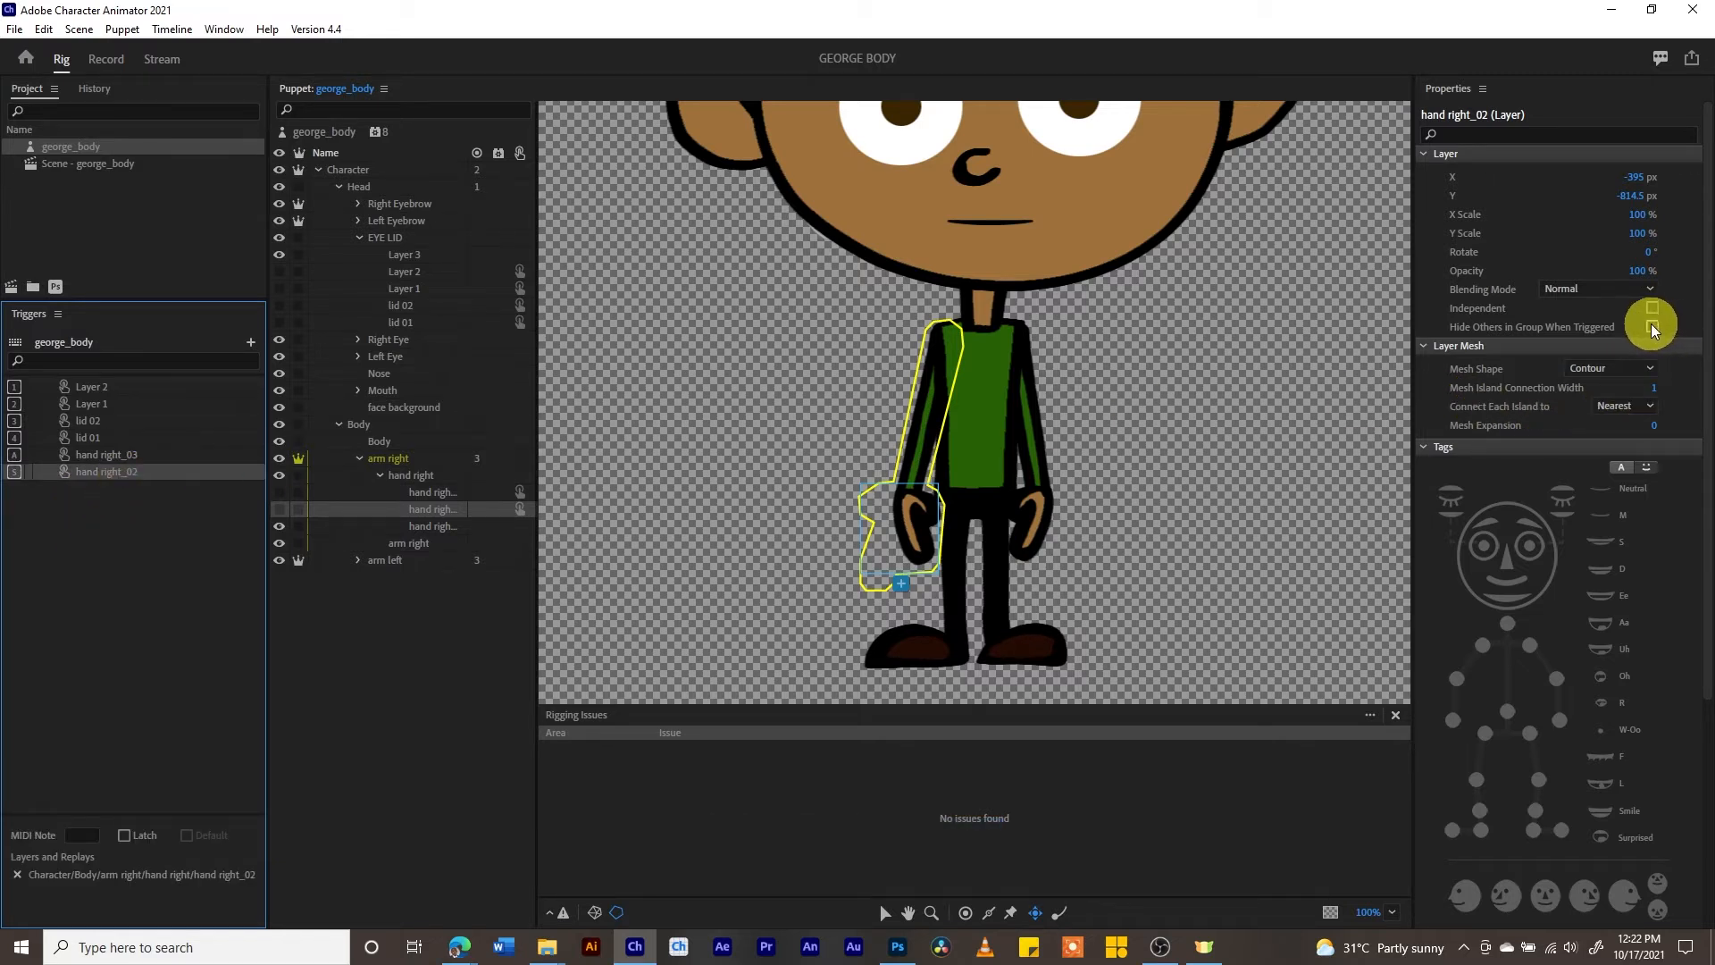
# - Preview the right-hand triggers in the Record workspace while raising the puppet's right arm
pyautogui.click(94, 59)
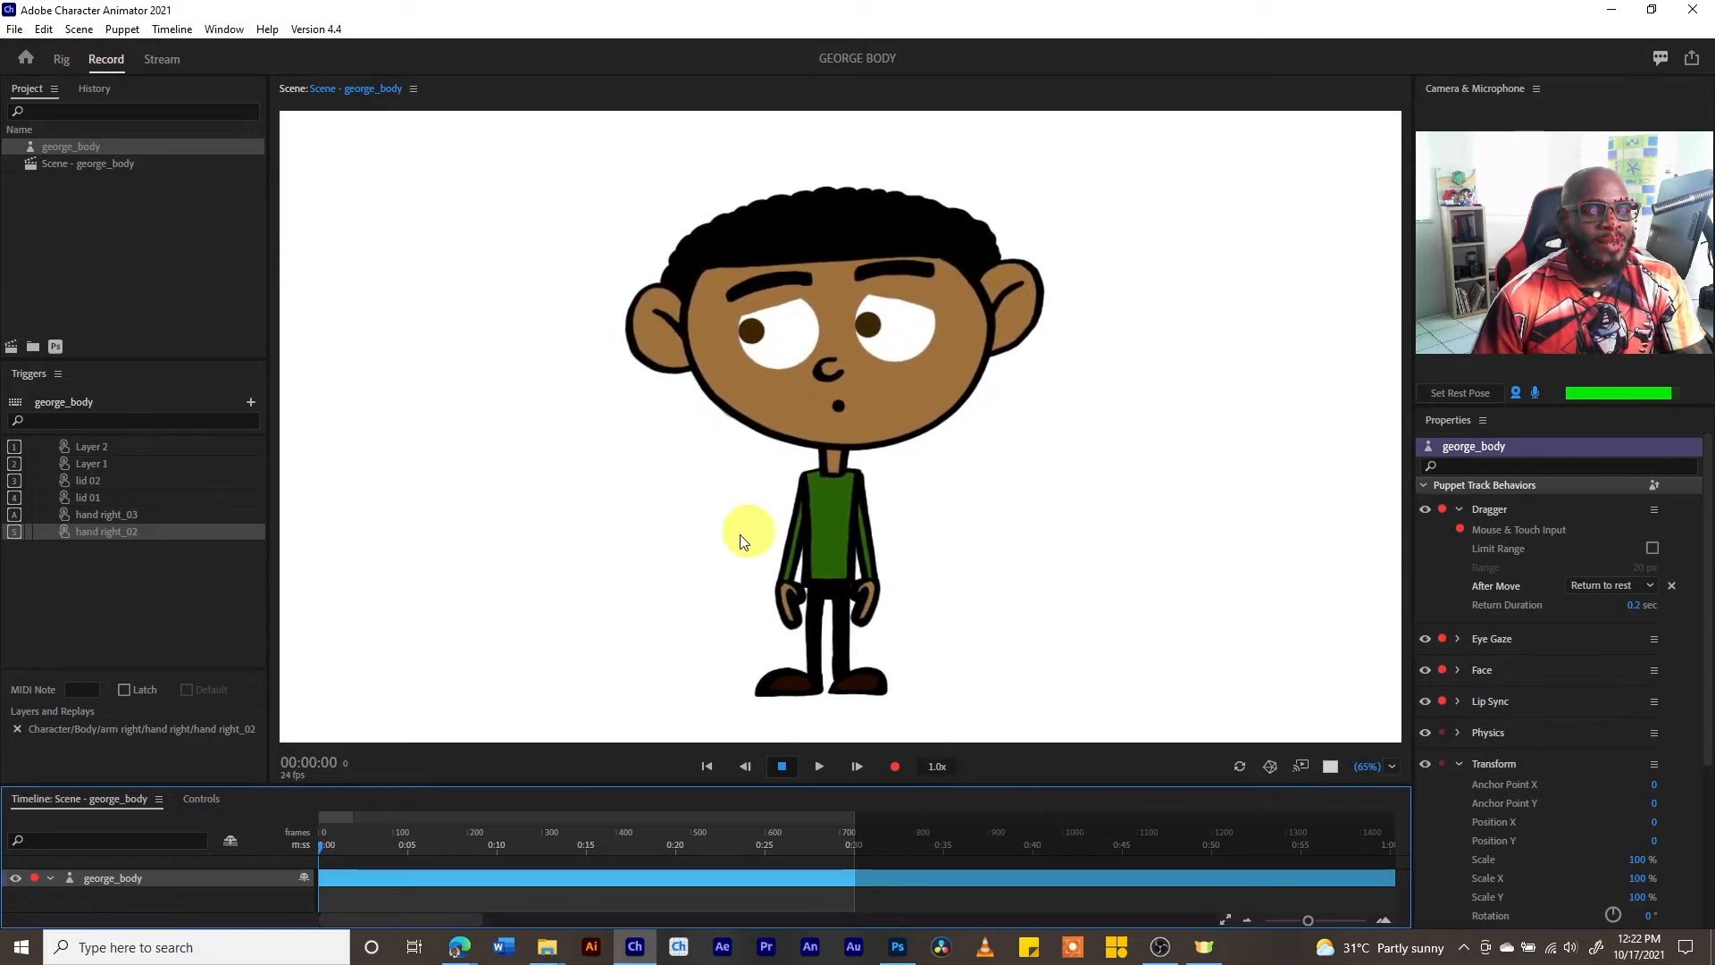
pyautogui.moveTo(786, 585); pyautogui.dragTo(726, 478)
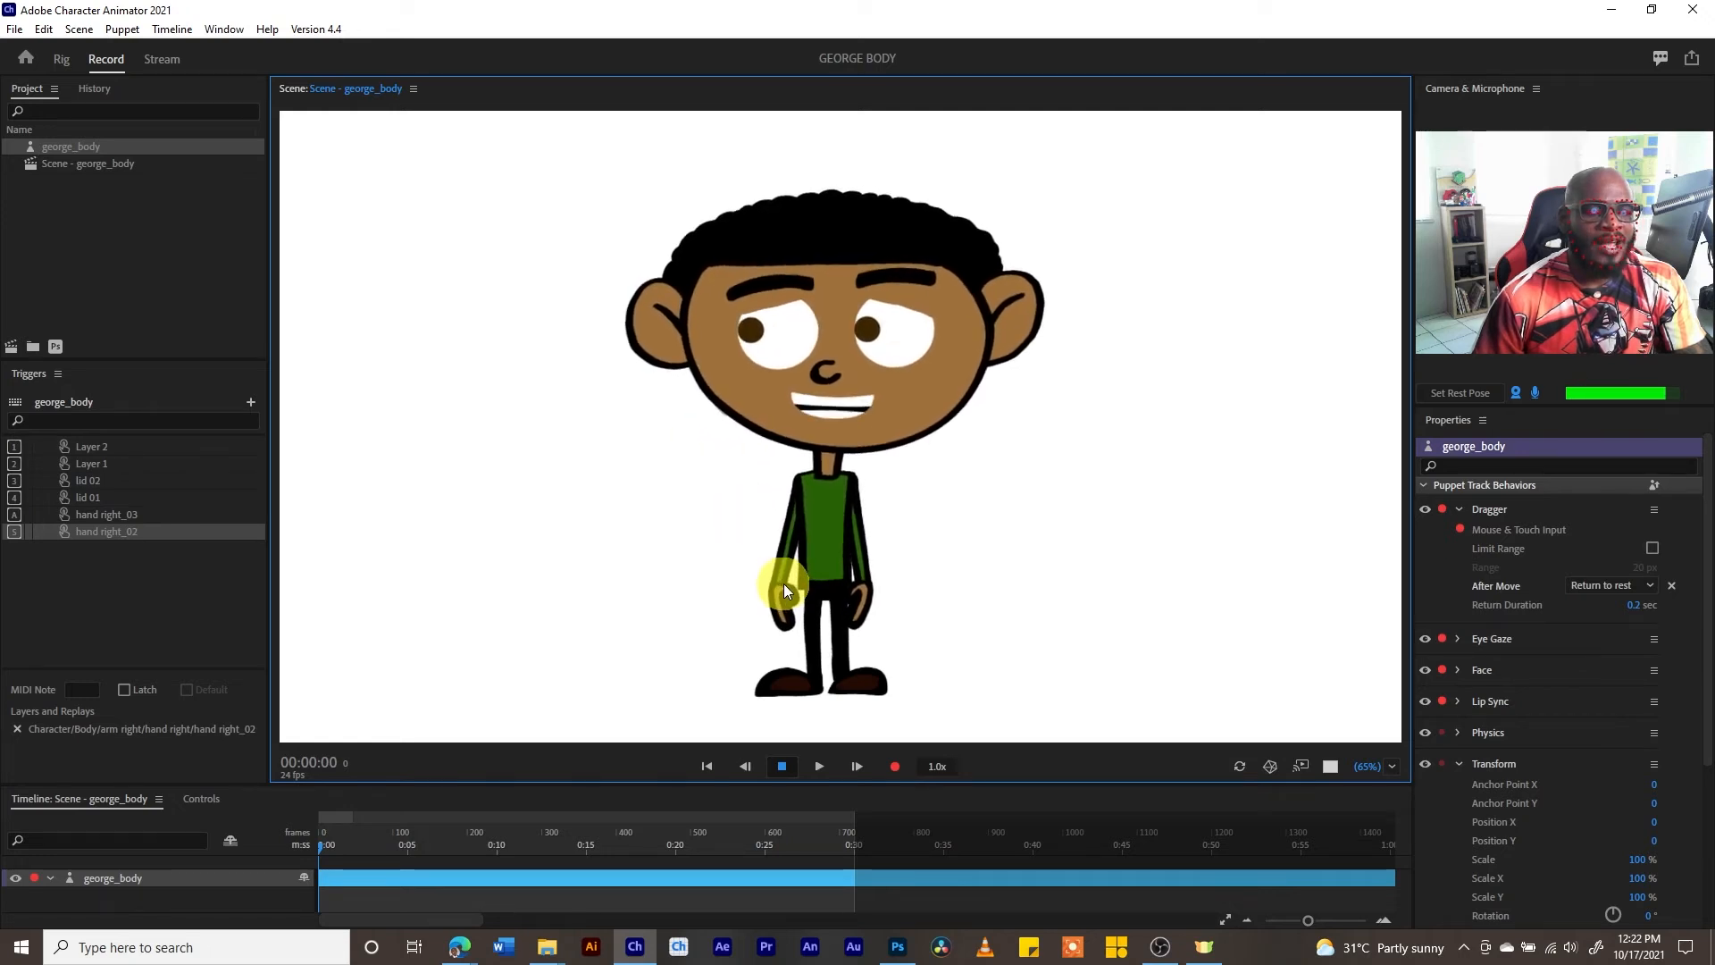
pyautogui.moveTo(780, 582); pyautogui.dragTo(717, 451)
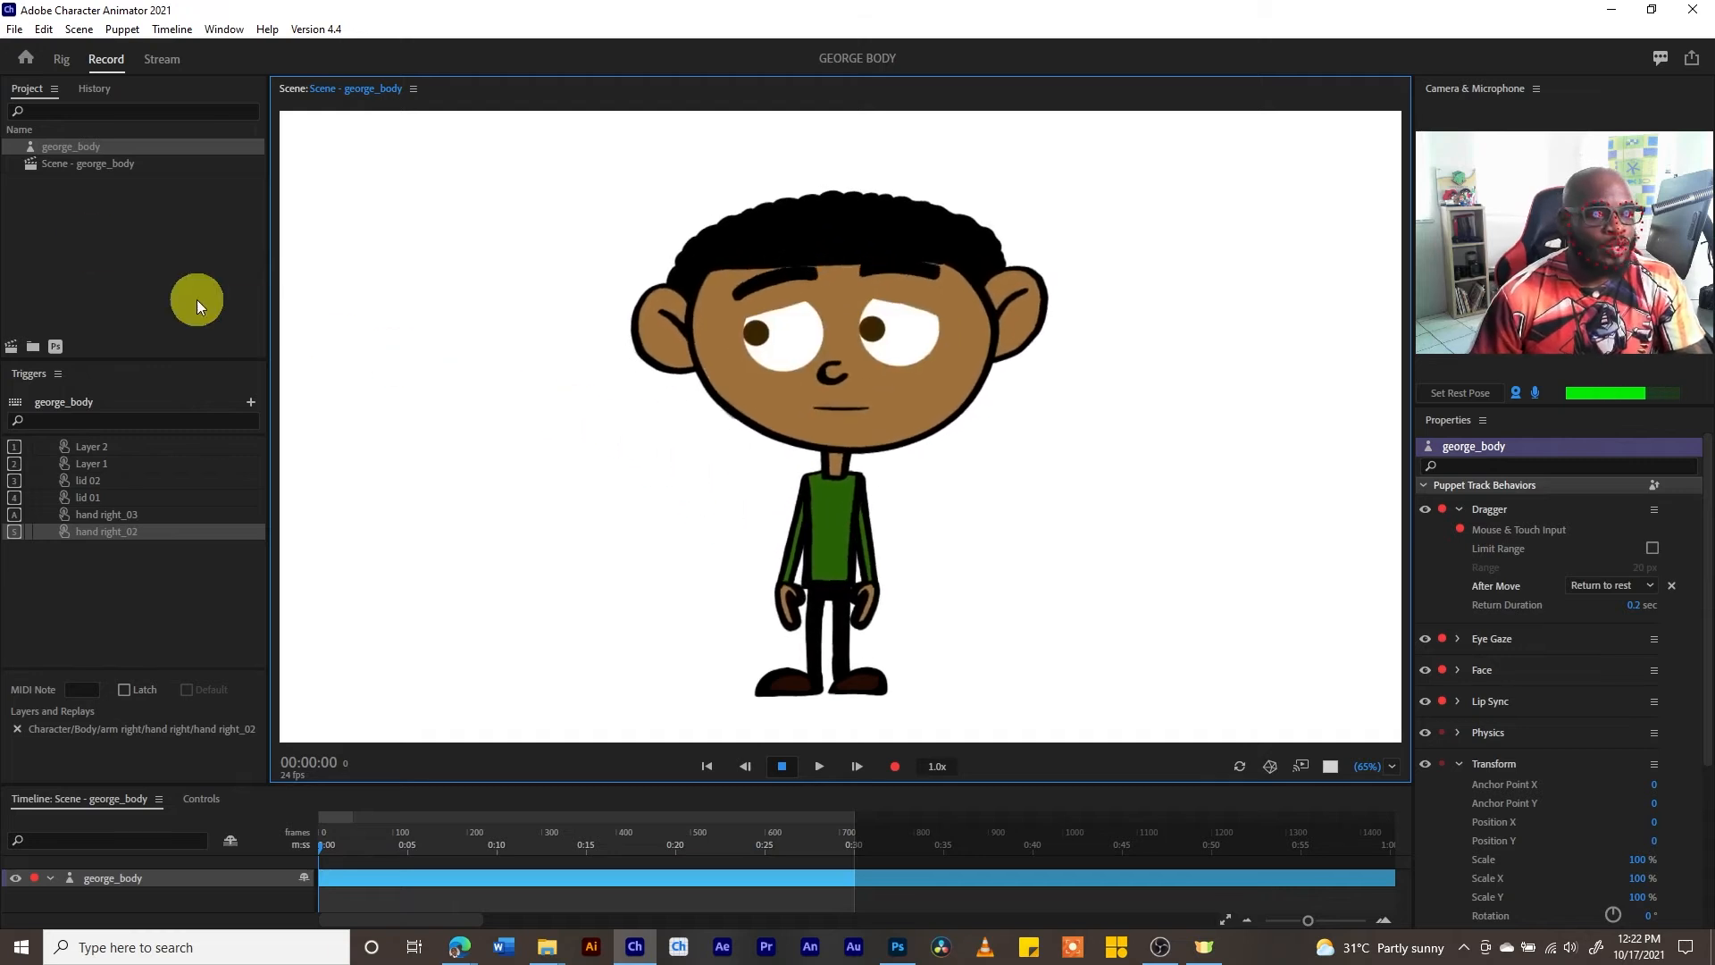
# - Return to the Rig workspace and create a trigger for hand left_03 with shortcut D, enabling Hide Others in Group When Triggered
pyautogui.click(62, 60)
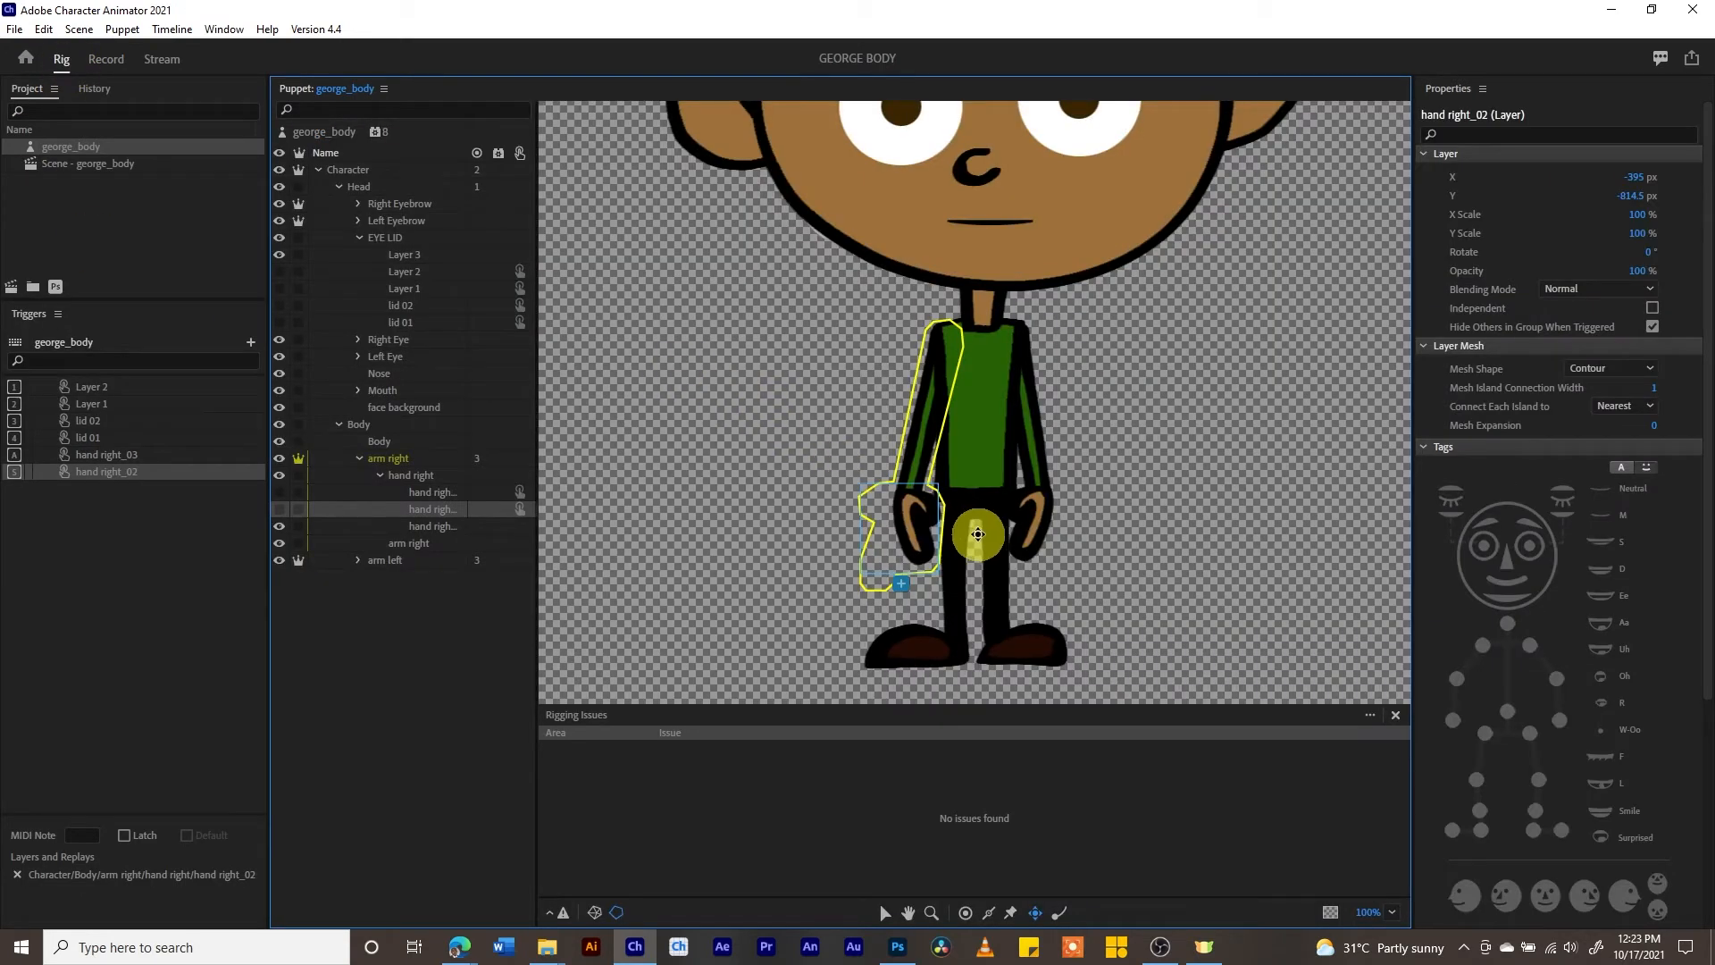
pyautogui.click(358, 560)
pyautogui.click(379, 577)
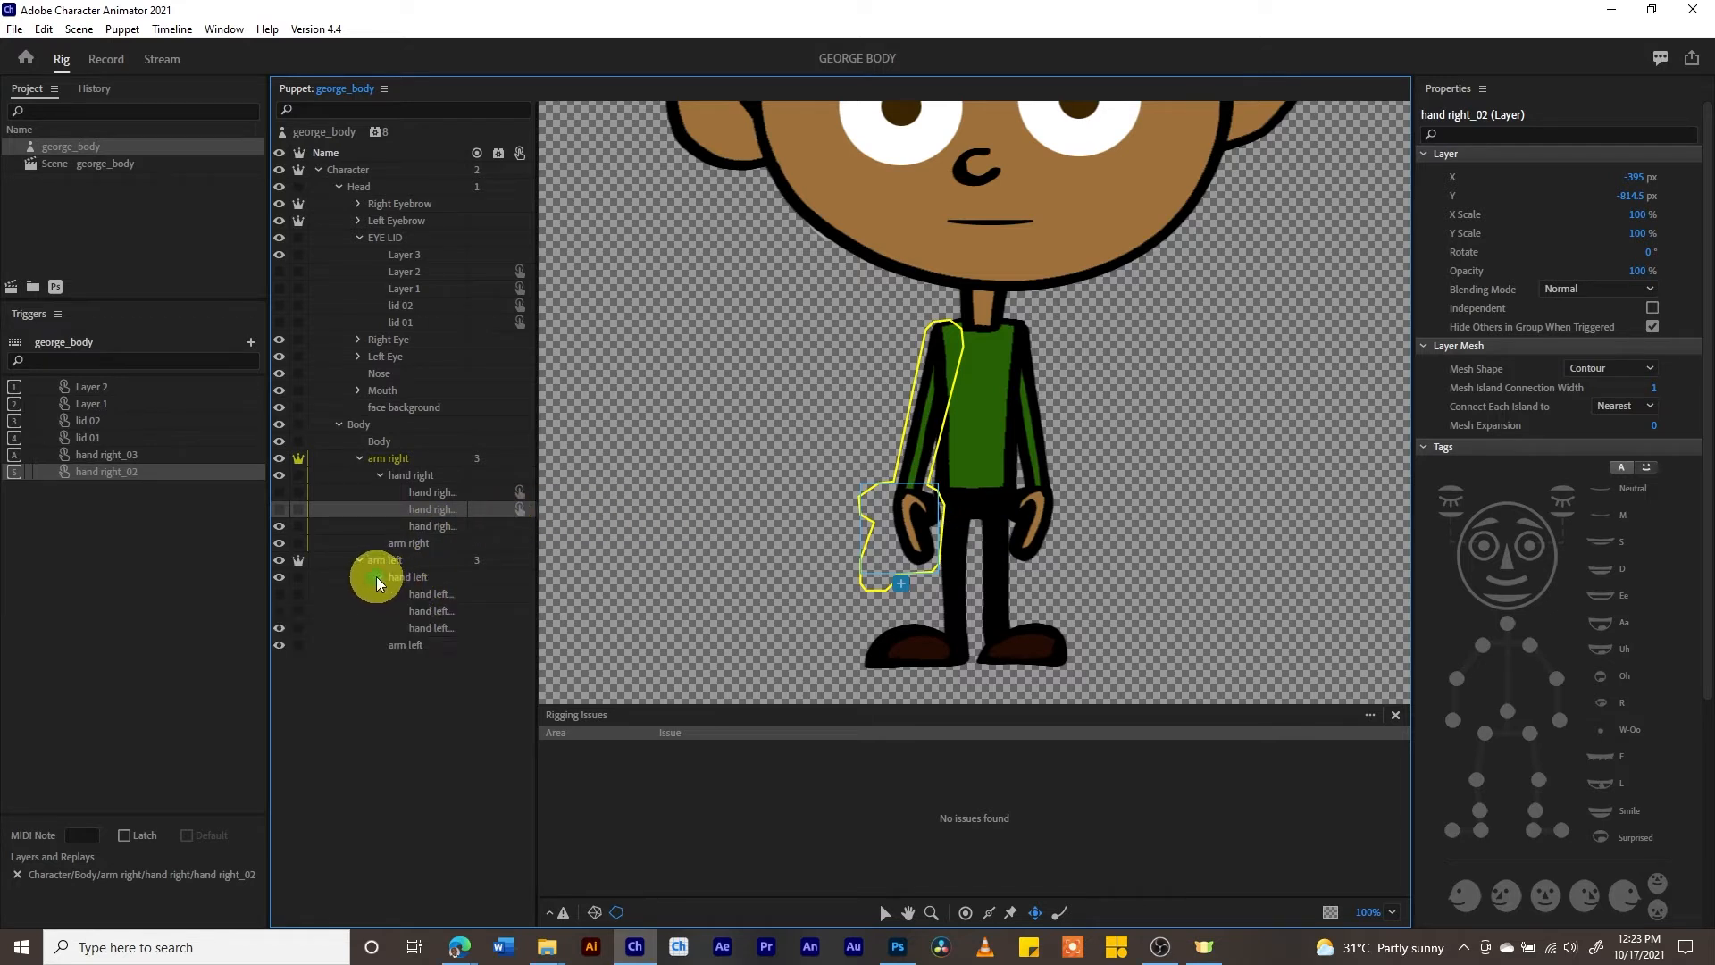
pyautogui.click(402, 578)
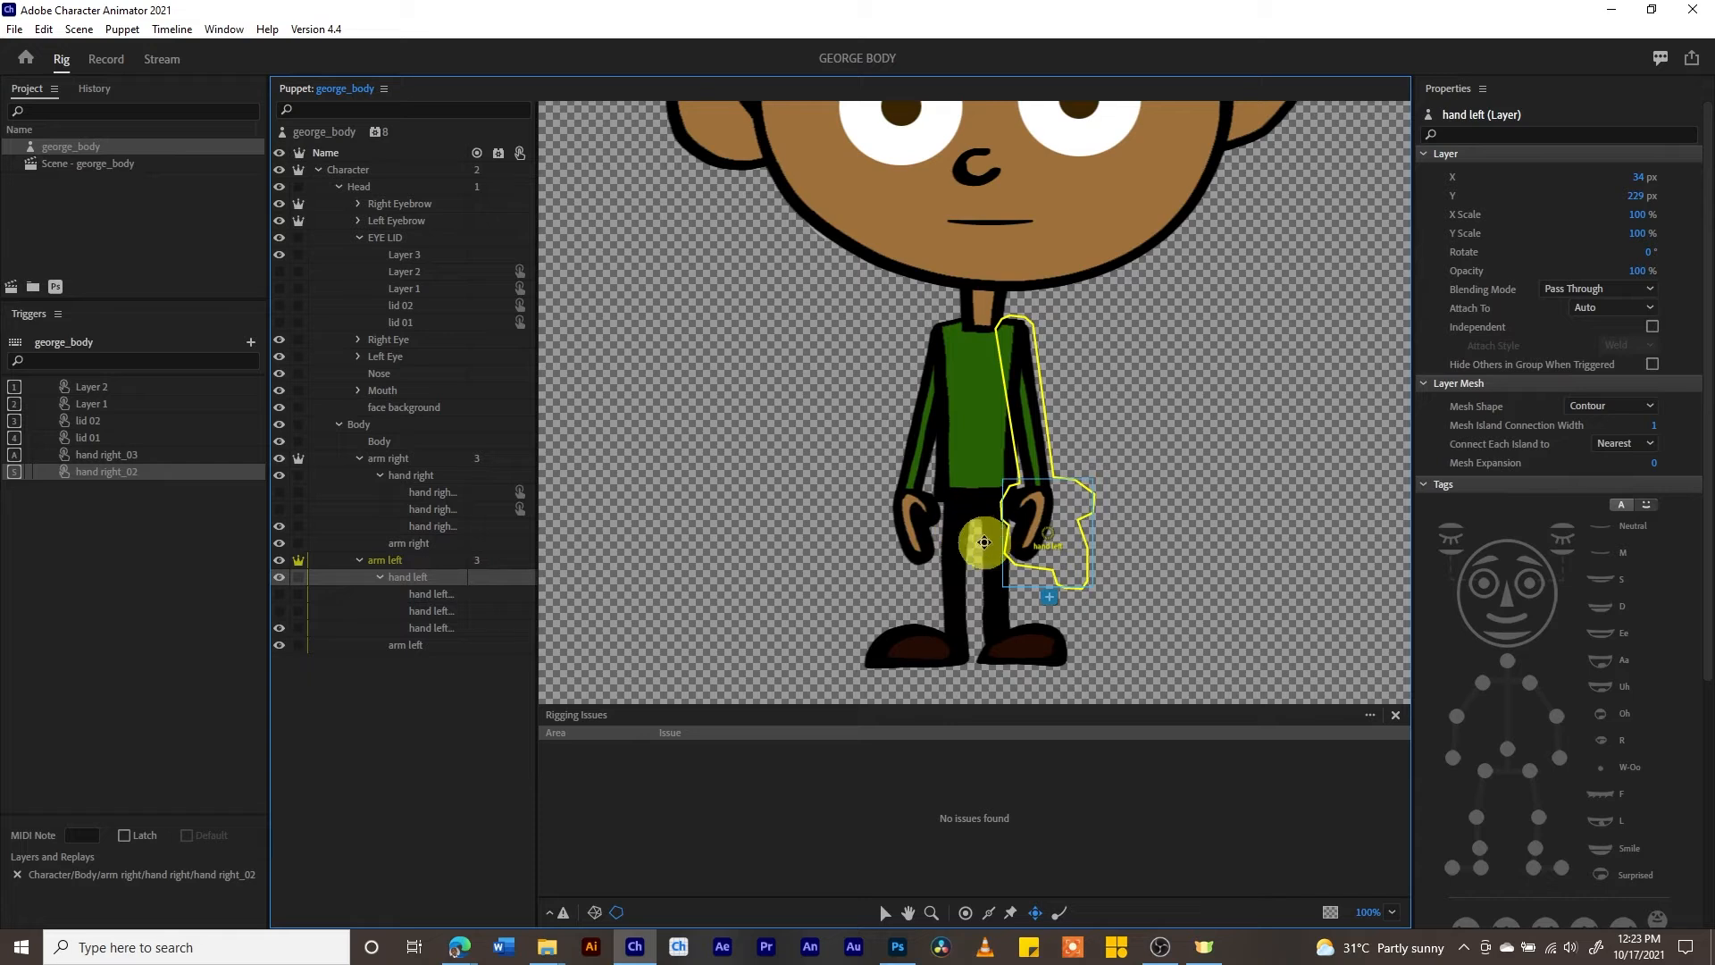
pyautogui.rightClick(425, 595)
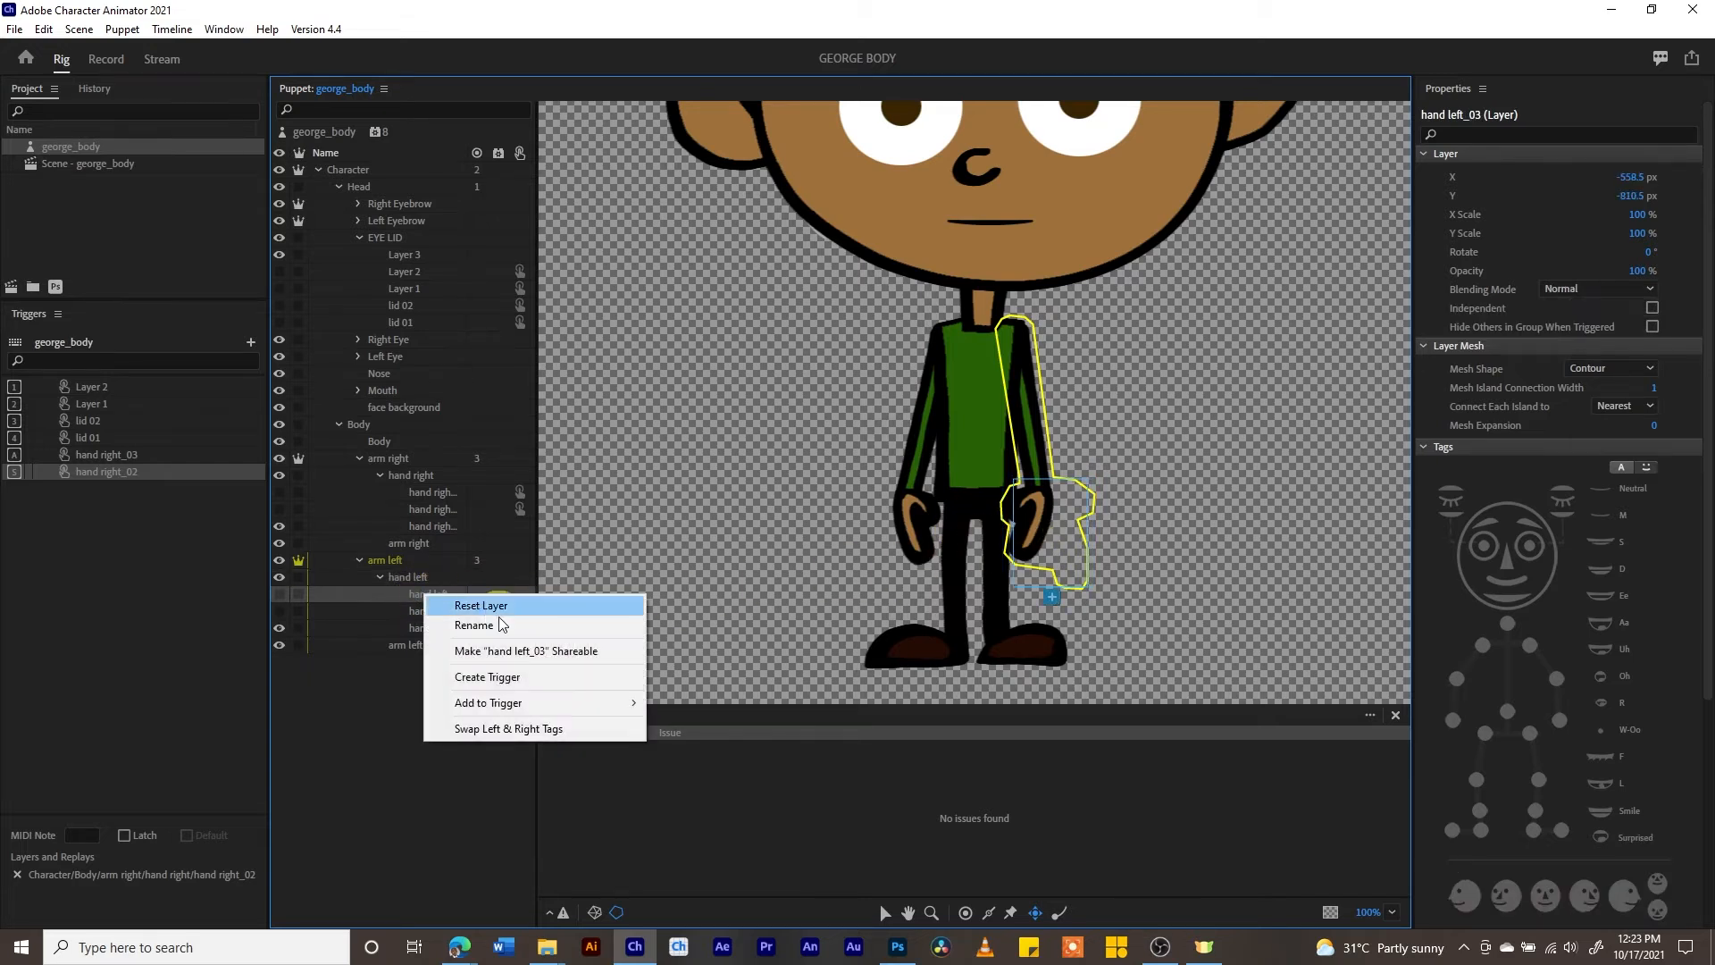
pyautogui.click(487, 677)
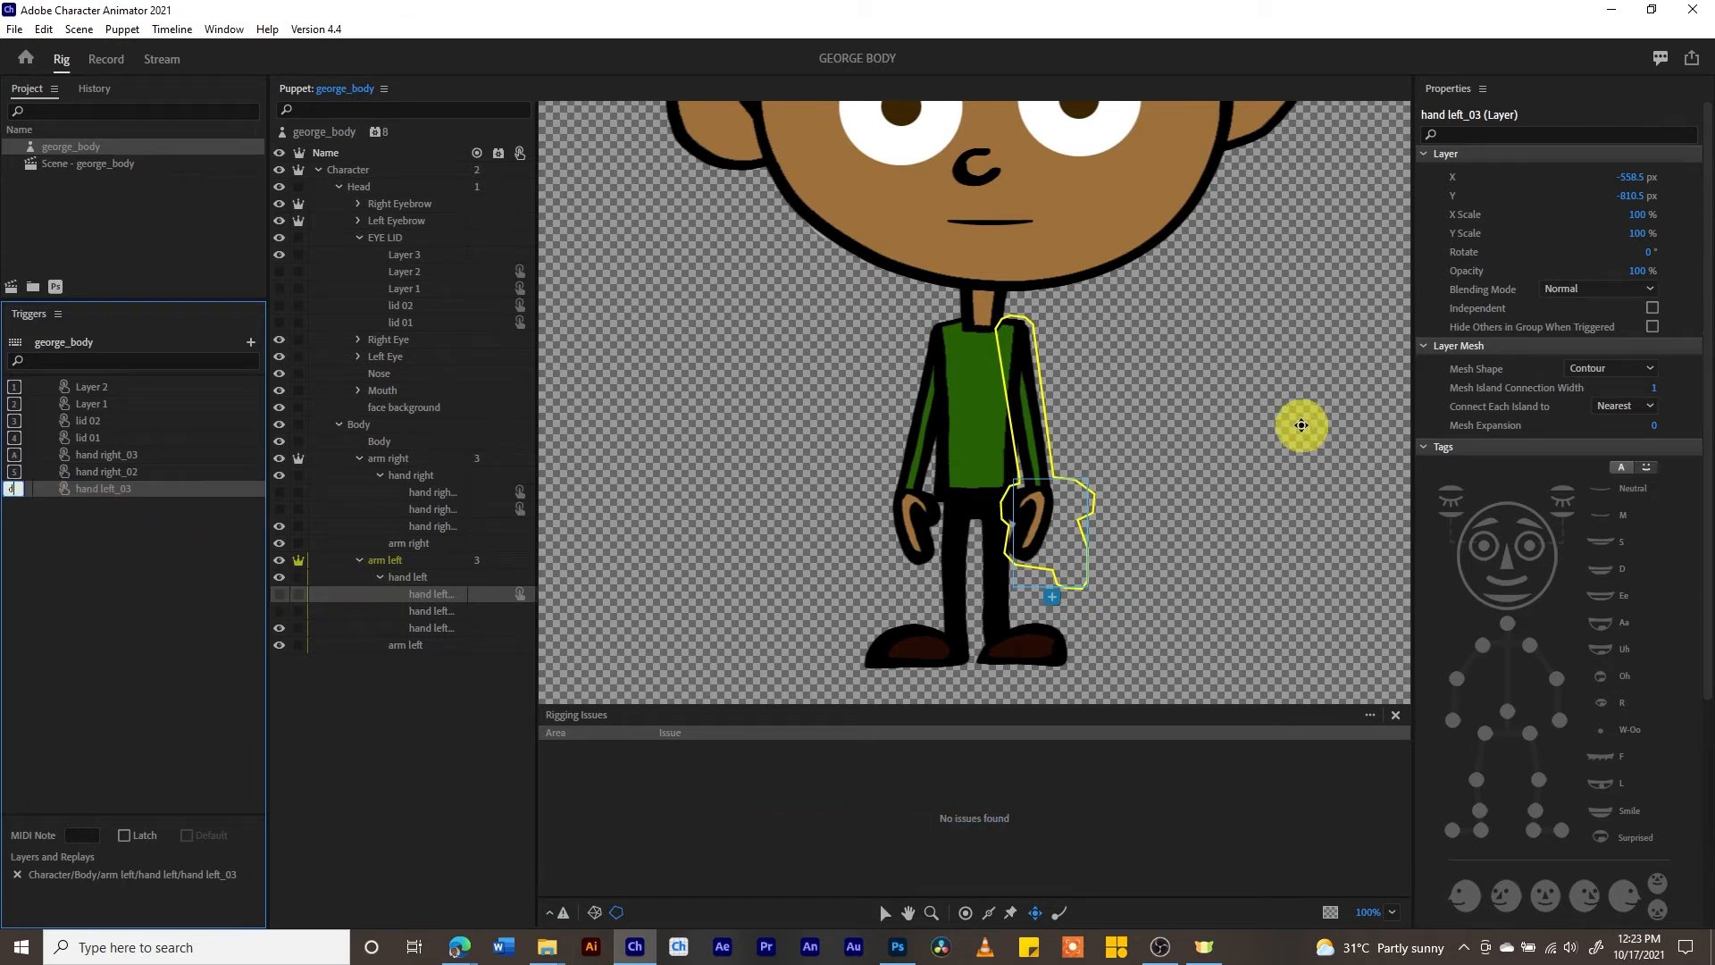
pyautogui.click(1653, 326)
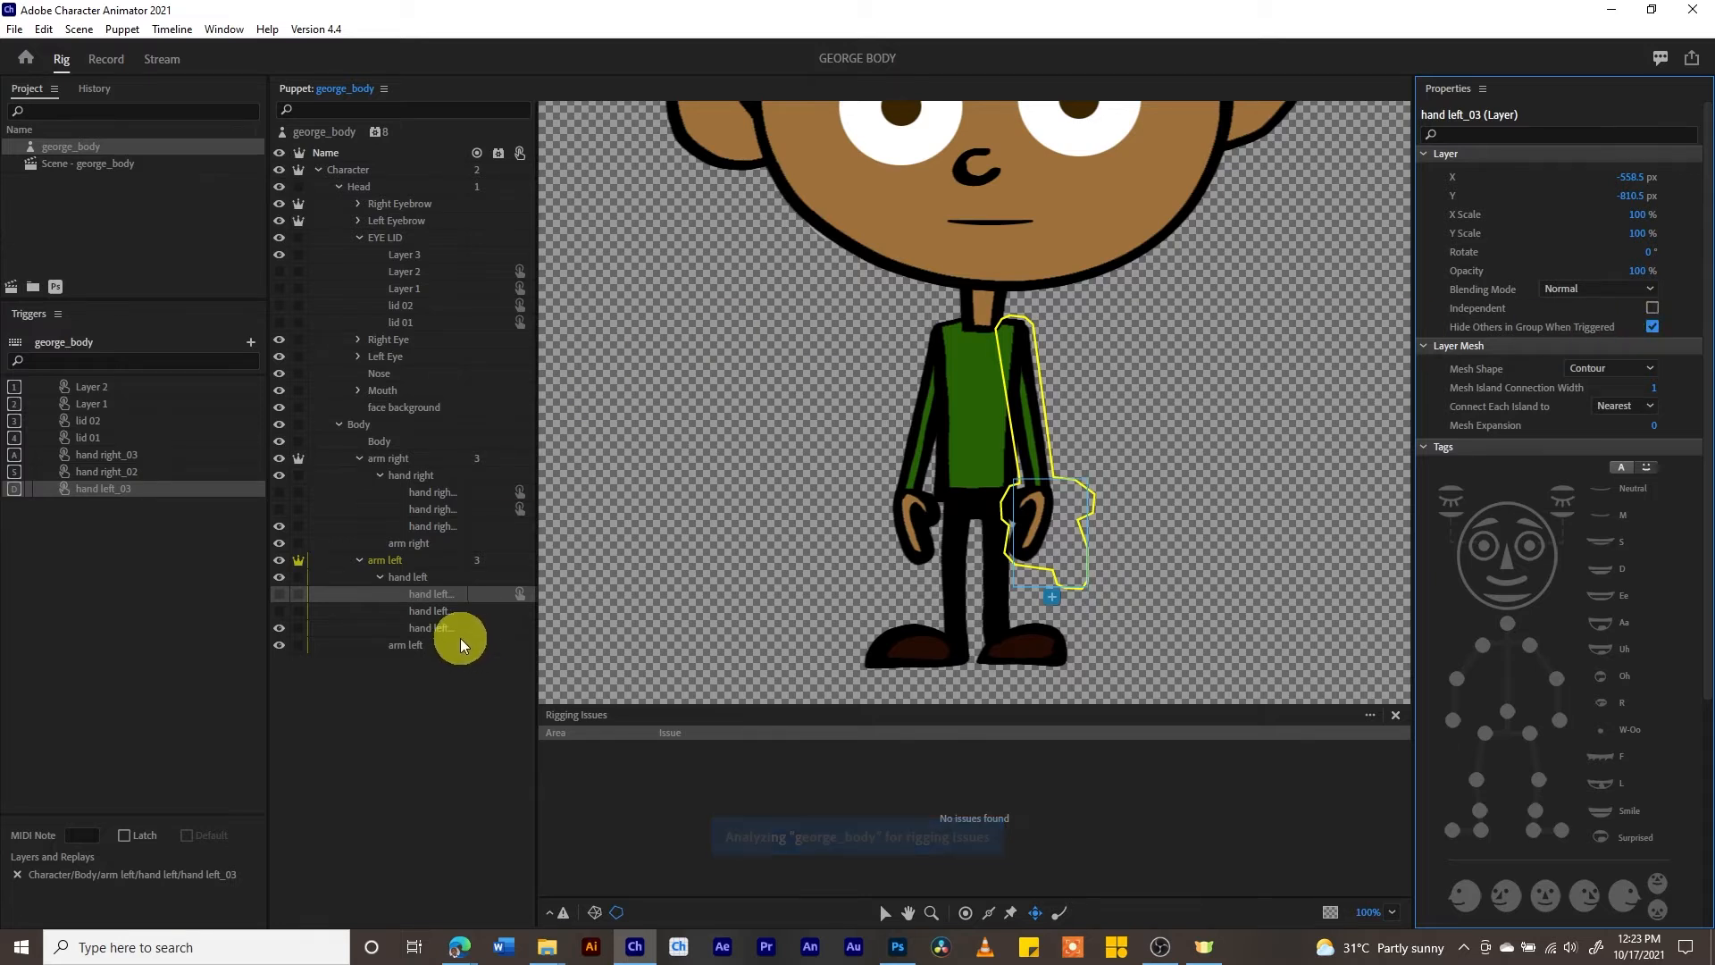
# - Create a trigger for hand left_02 with shortcut F and enable Hide Others in Group When Triggered
pyautogui.rightClick(438, 613)
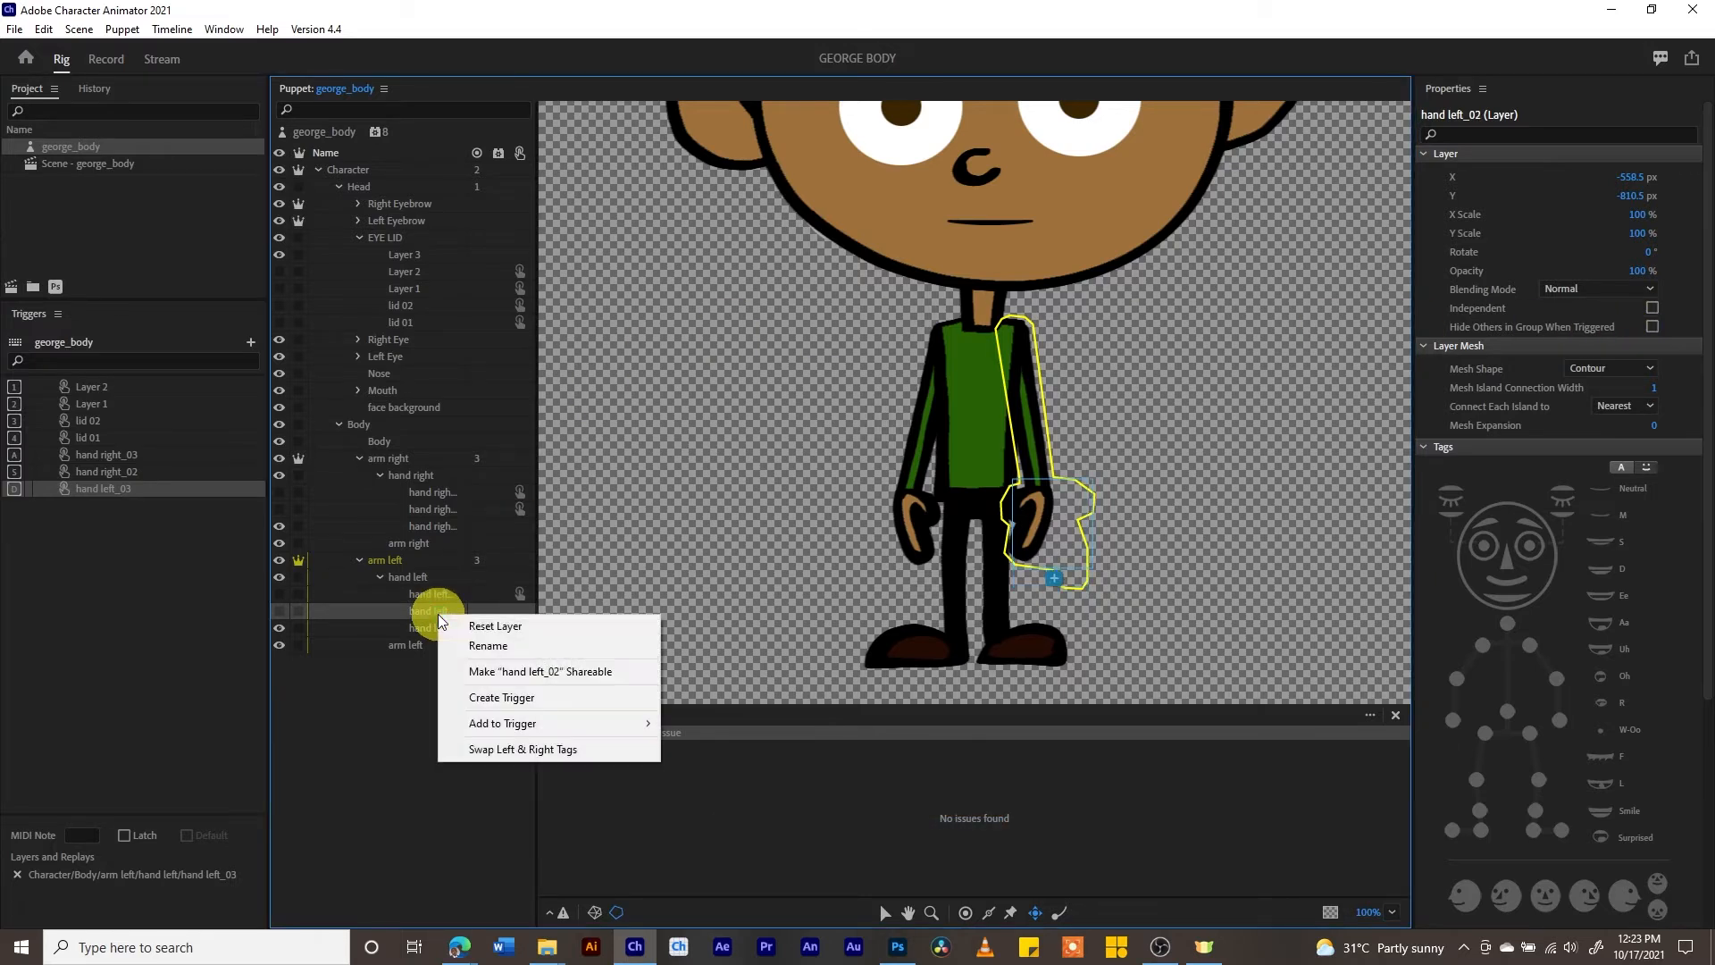
pyautogui.click(501, 697)
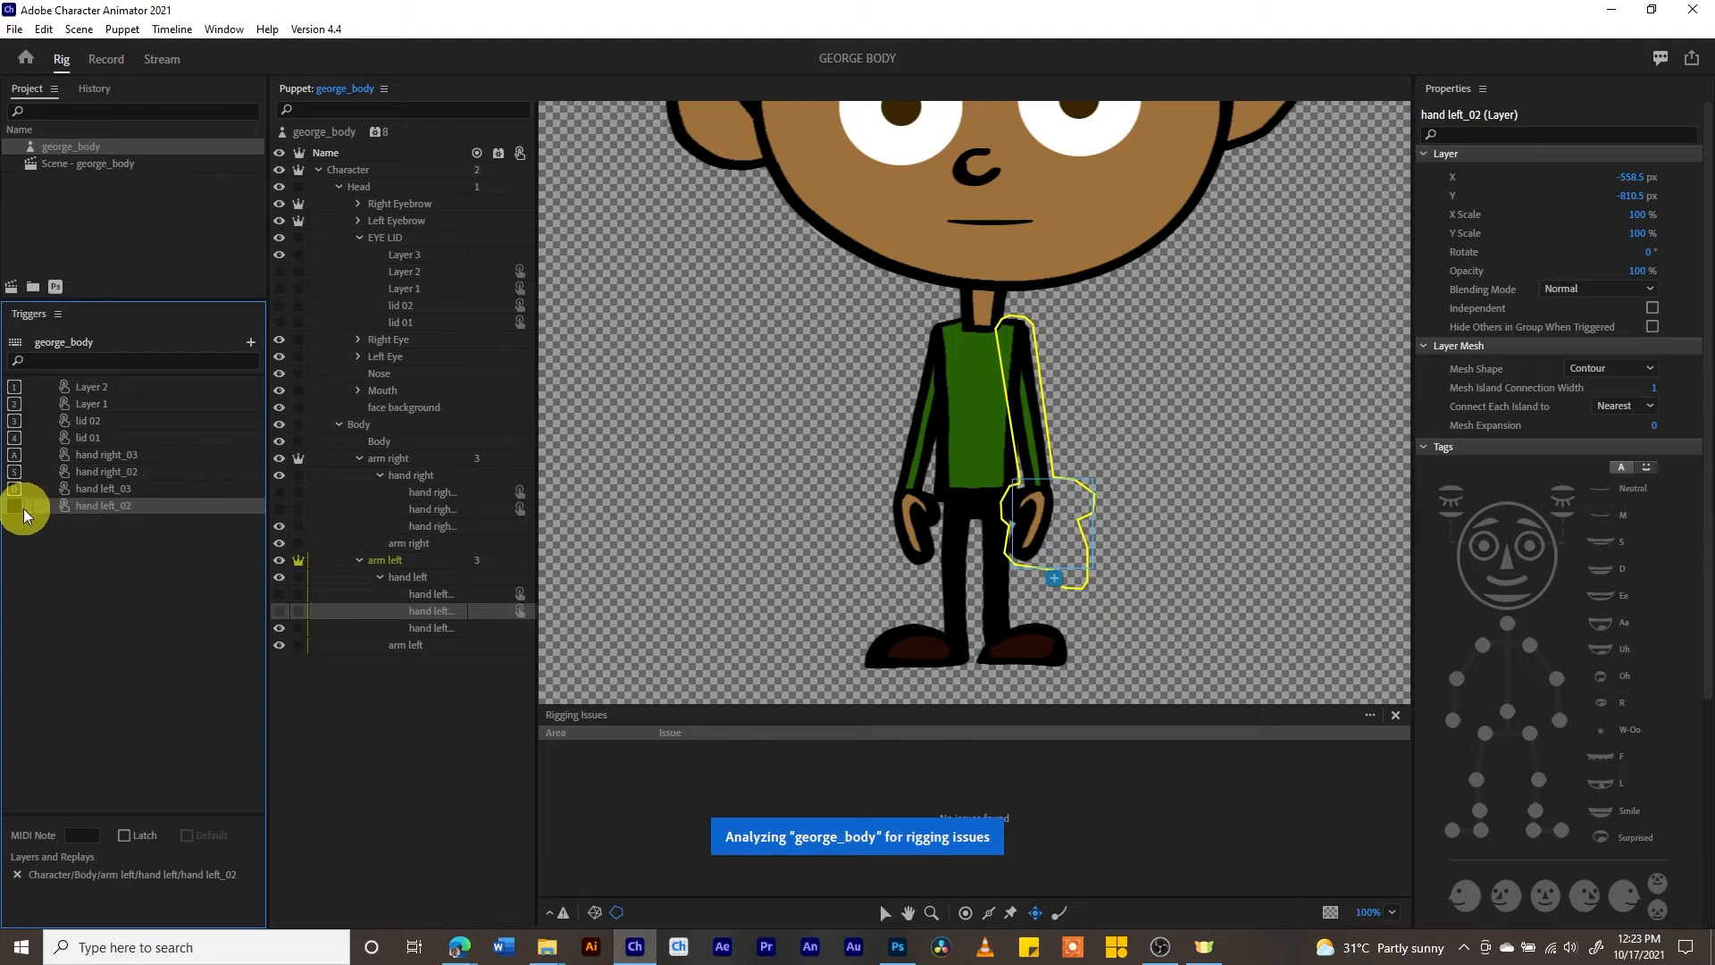
pyautogui.click(19, 507)
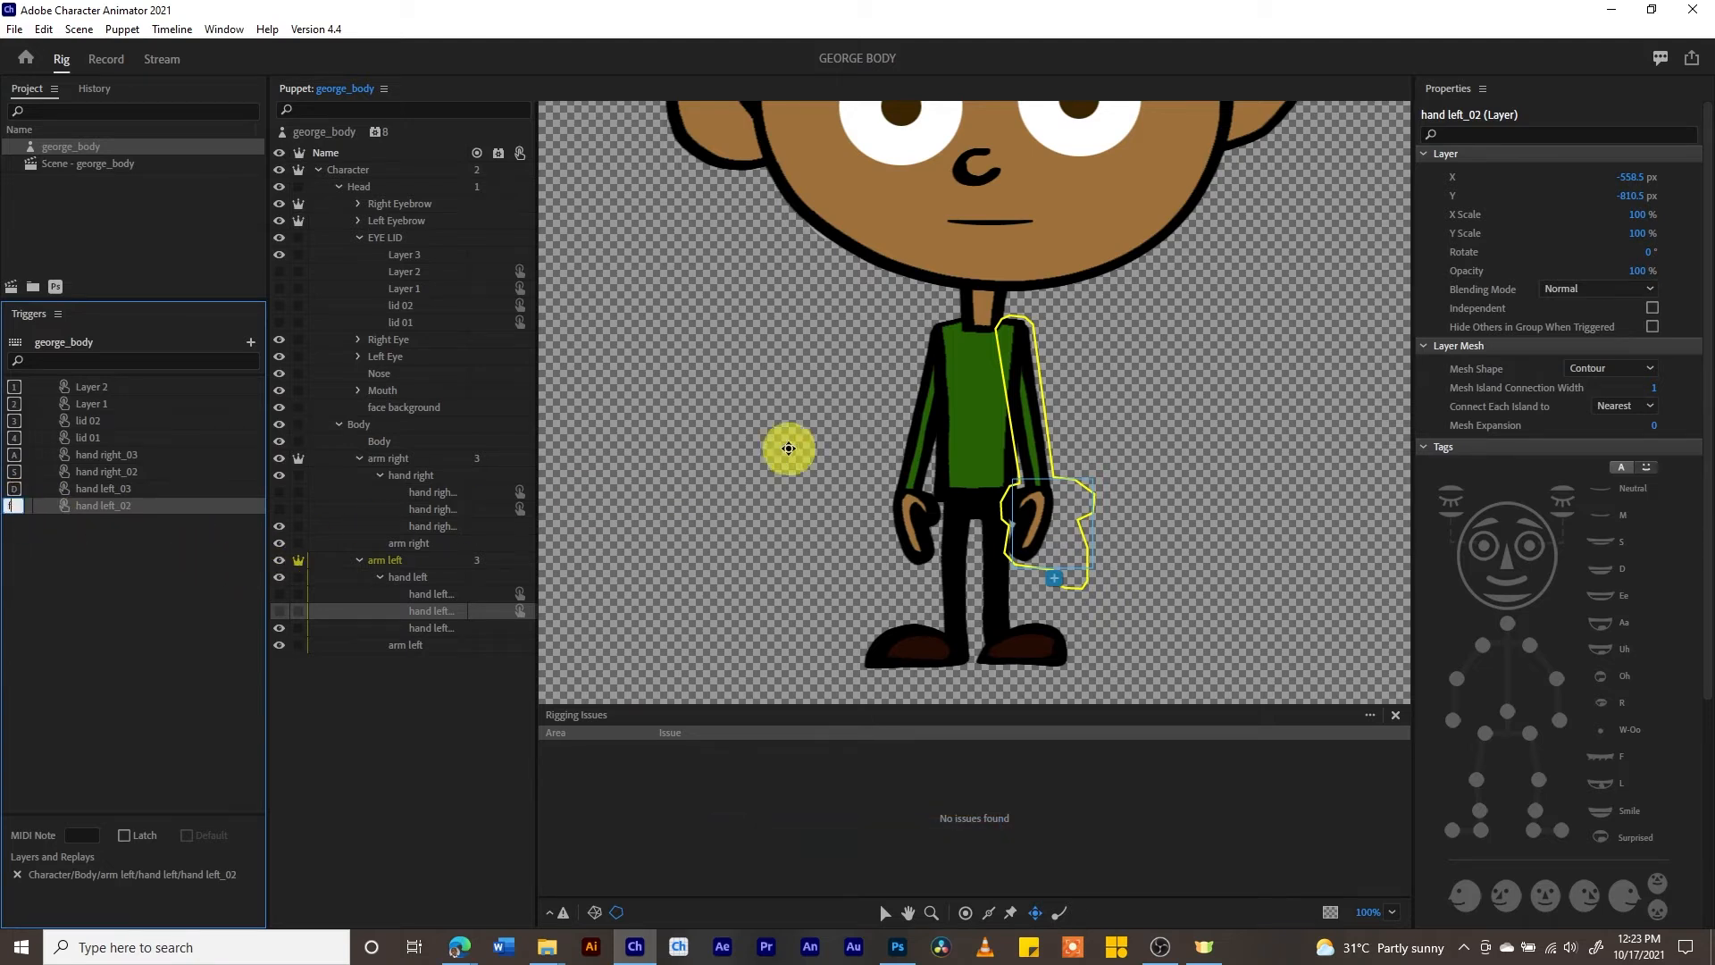
pyautogui.write('f')
pyautogui.click(1651, 329)
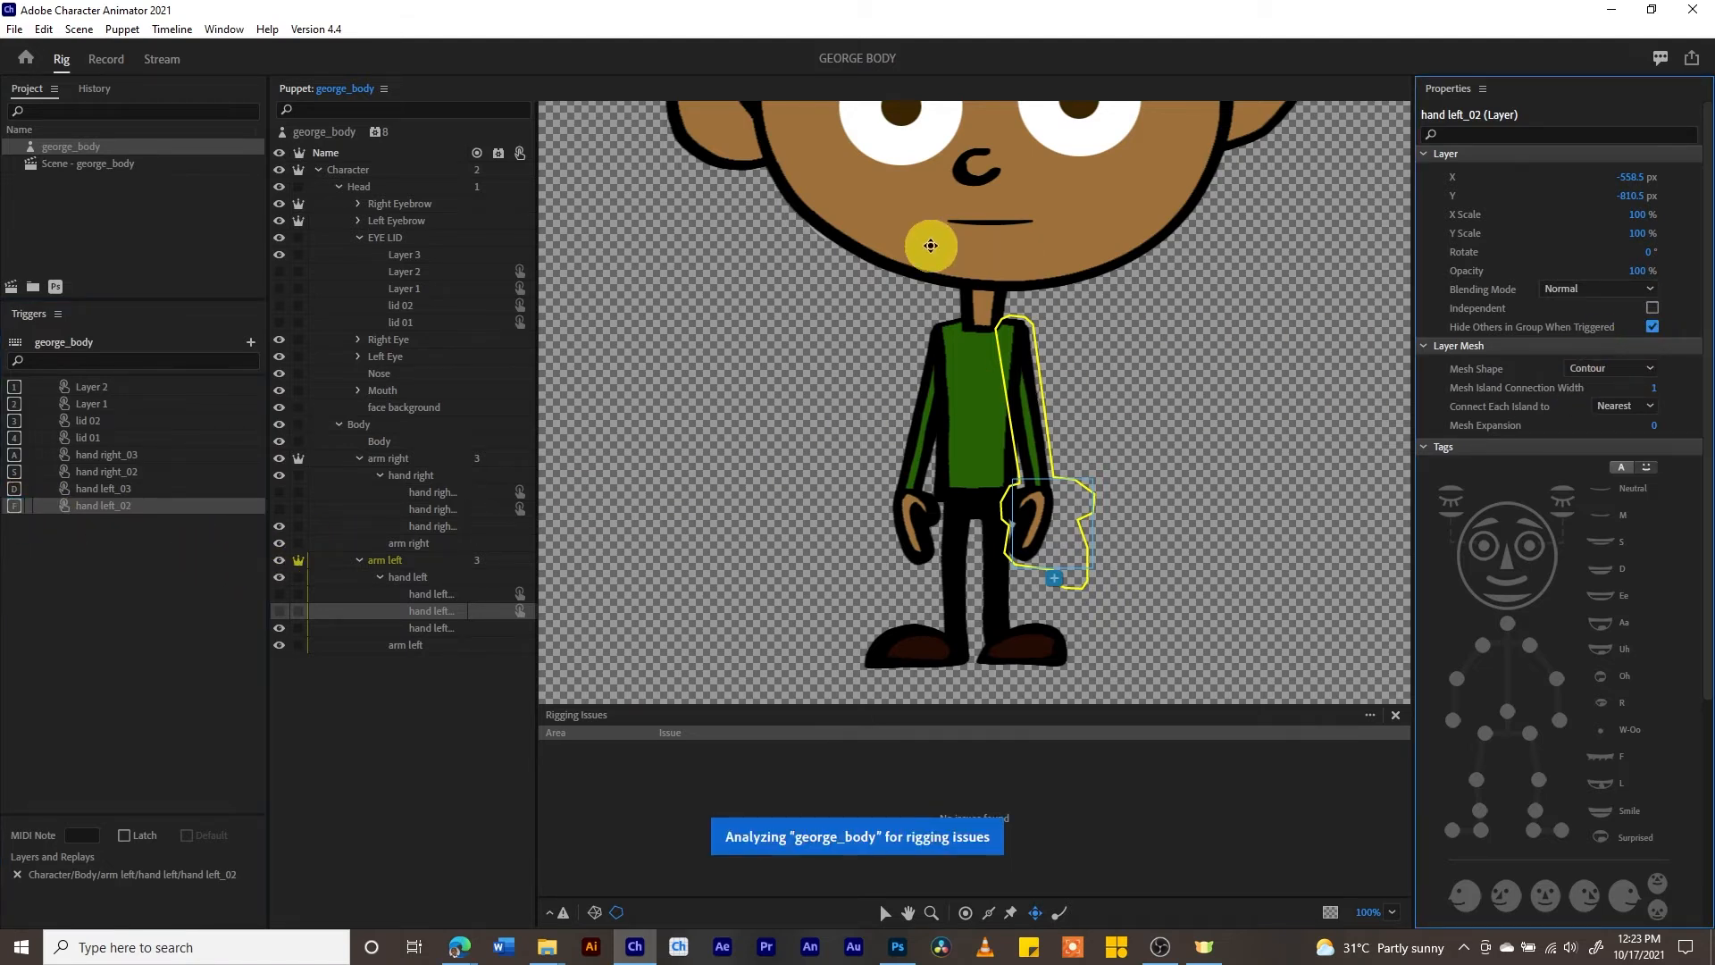
# - Preview the hand triggers in the Record workspace, raising the left arm and firing the S and F triggers together
pyautogui.click(106, 59)
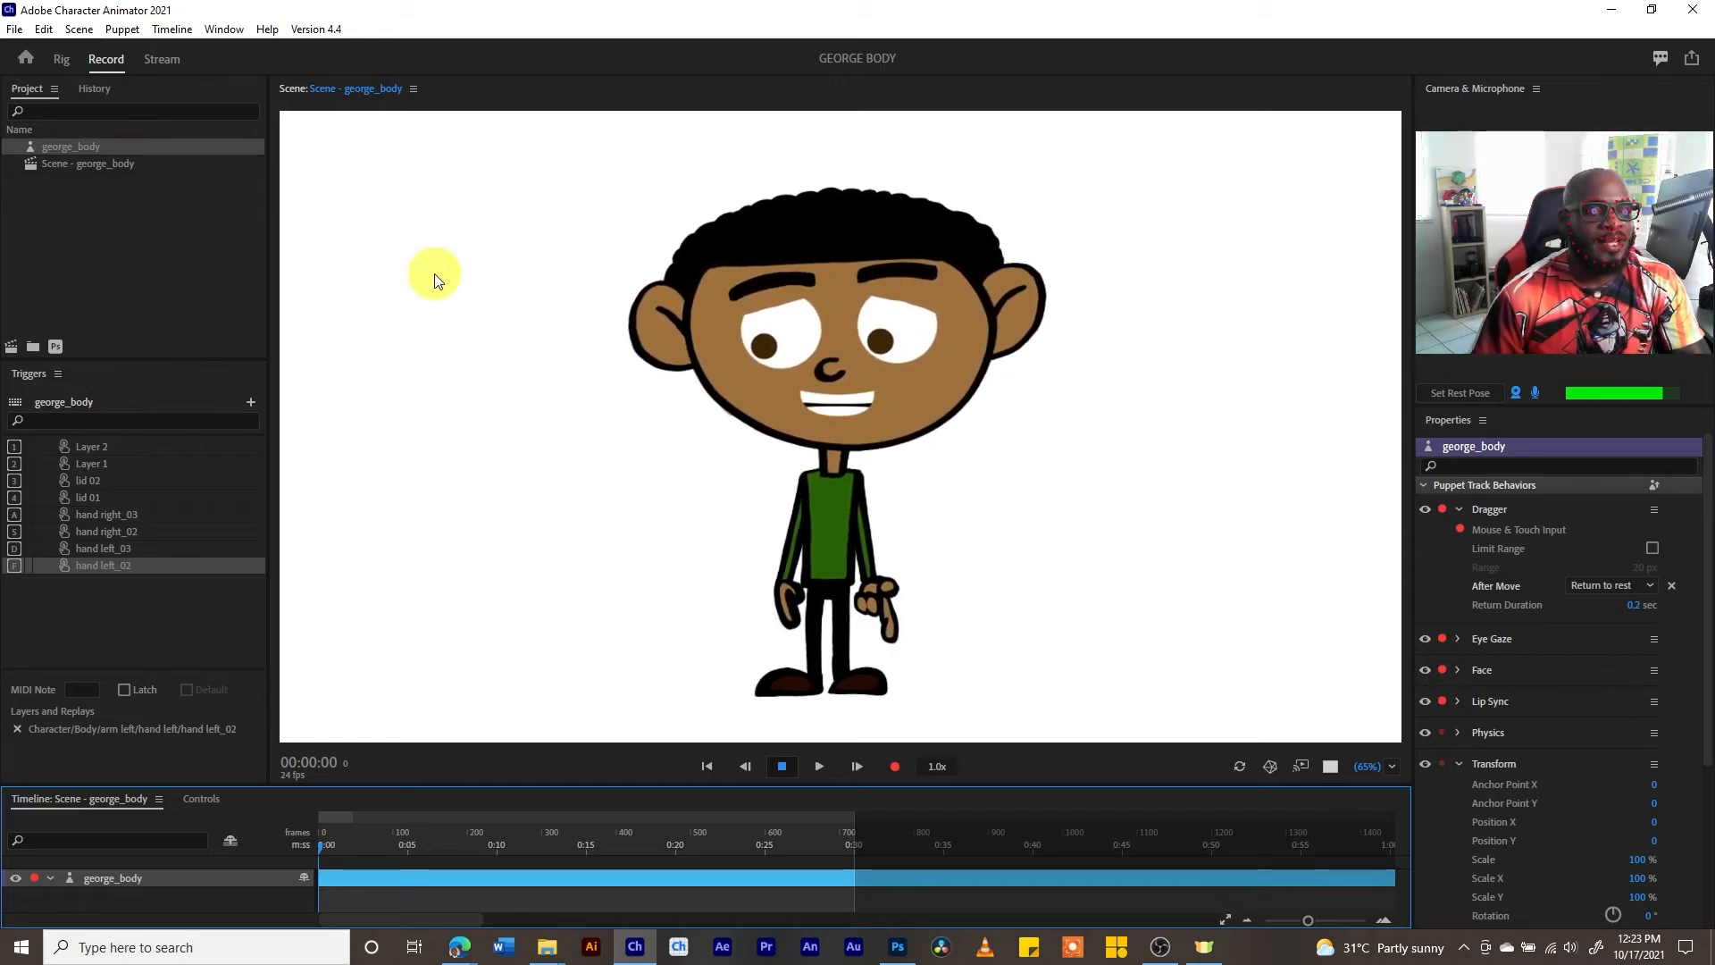
pyautogui.moveTo(862, 580)
pyautogui.mouseDown()
pyautogui.moveTo(940, 478)
pyautogui.moveTo(925, 518)
pyautogui.moveTo(918, 493)
pyautogui.mouseUp()
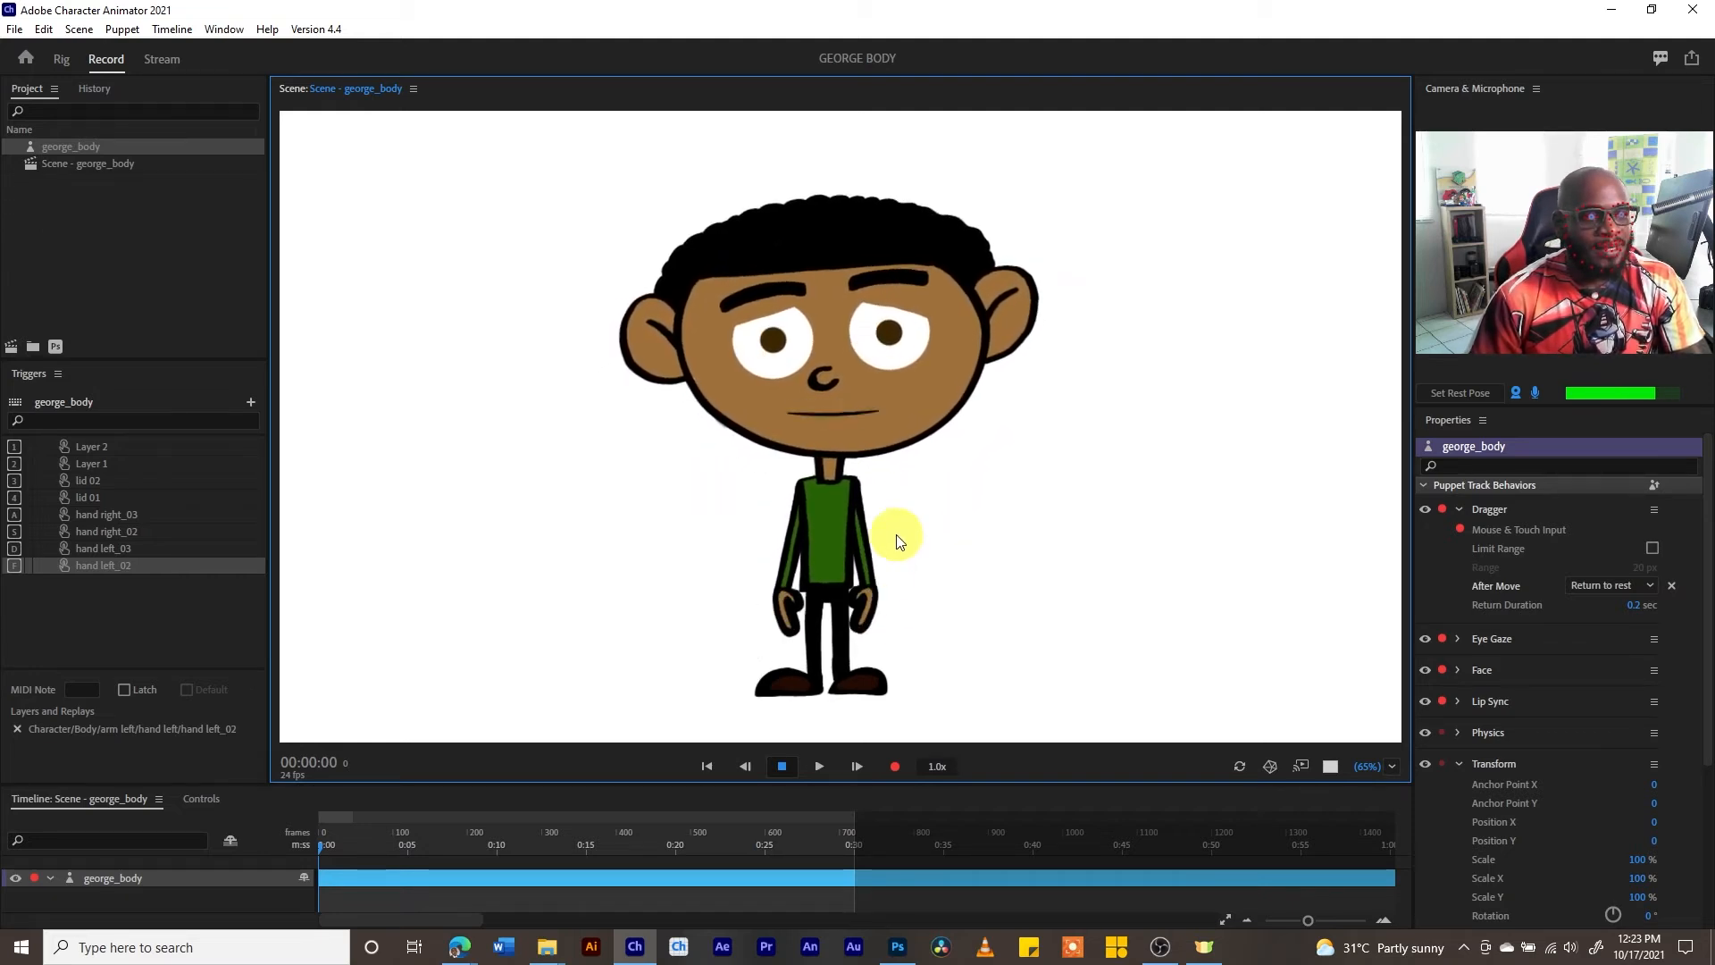
pyautogui.press('s')
pyautogui.press('f')
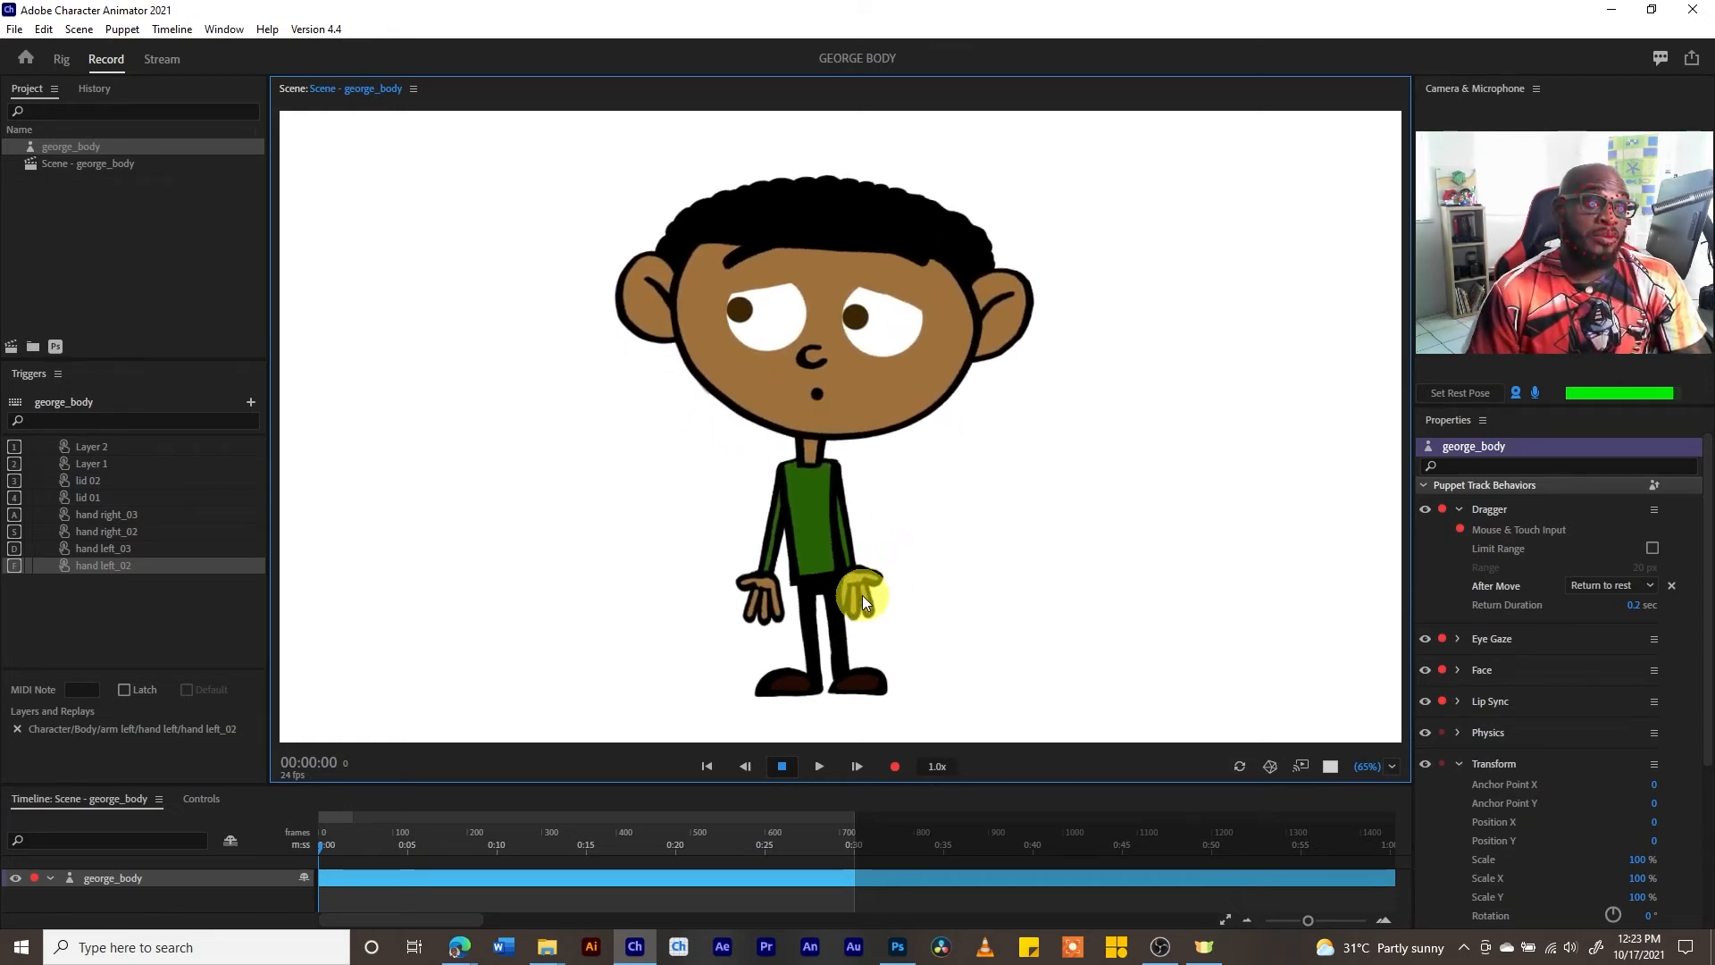
pyautogui.press('s')
pyautogui.press('f')
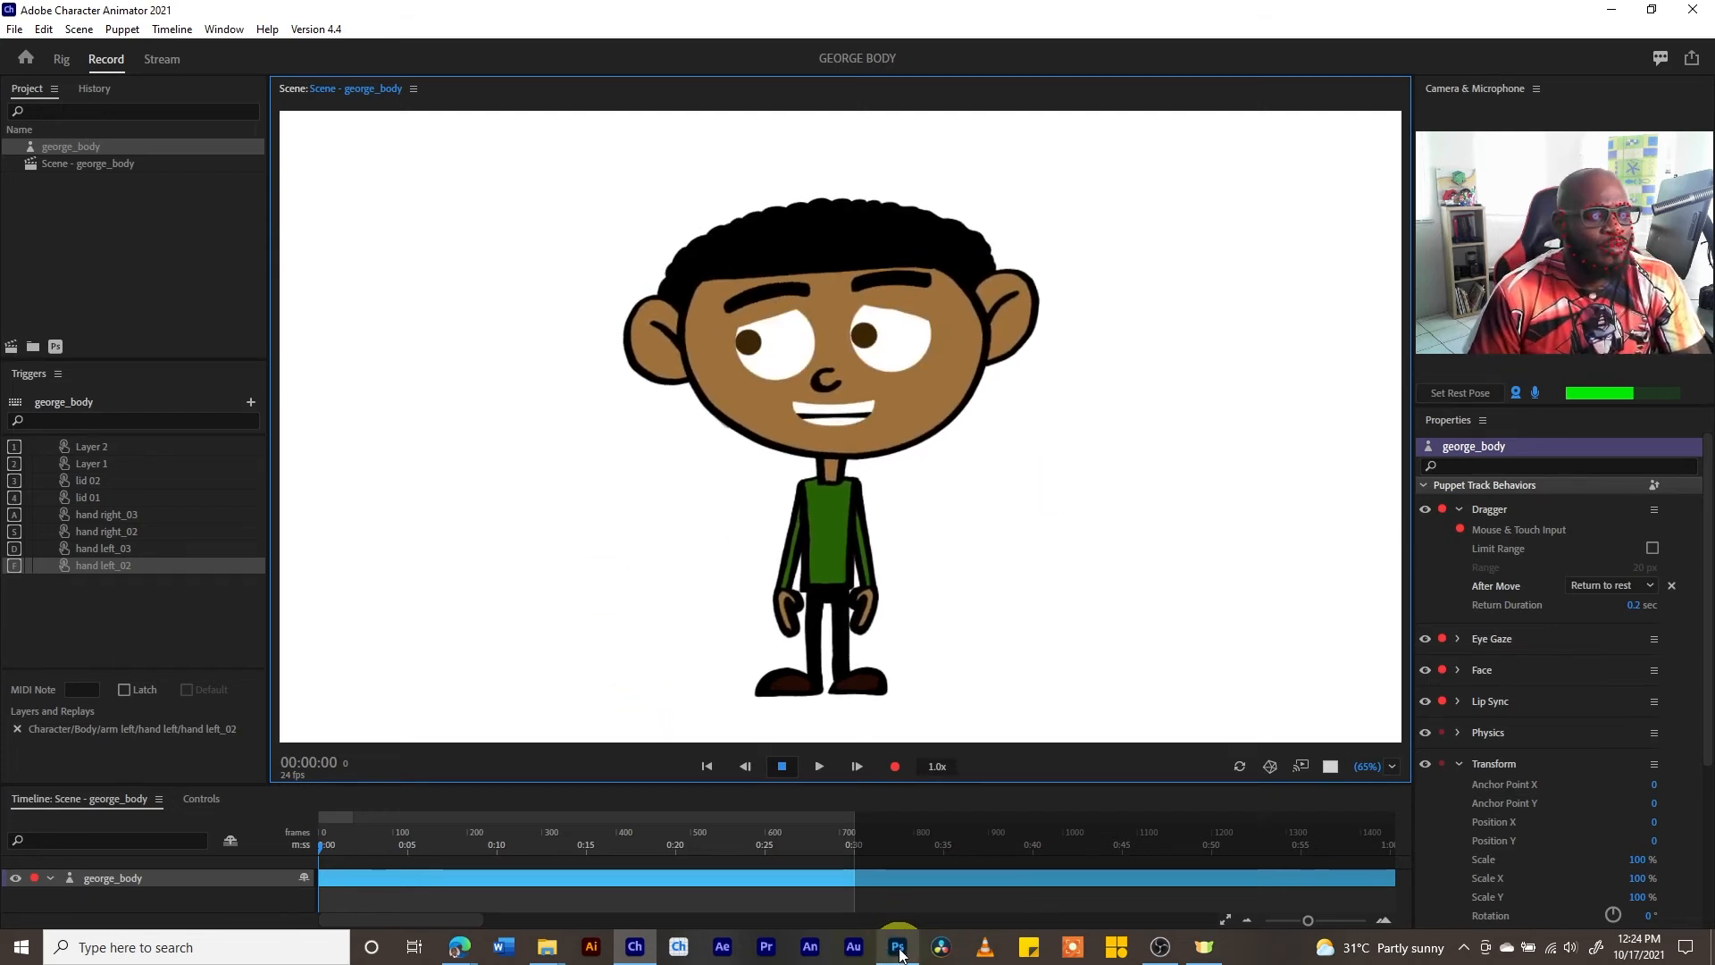
# - Switch to Photoshop and add a new layer above +Right Eyebrow in the Head group of george_body.psd
pyautogui.click(896, 947)
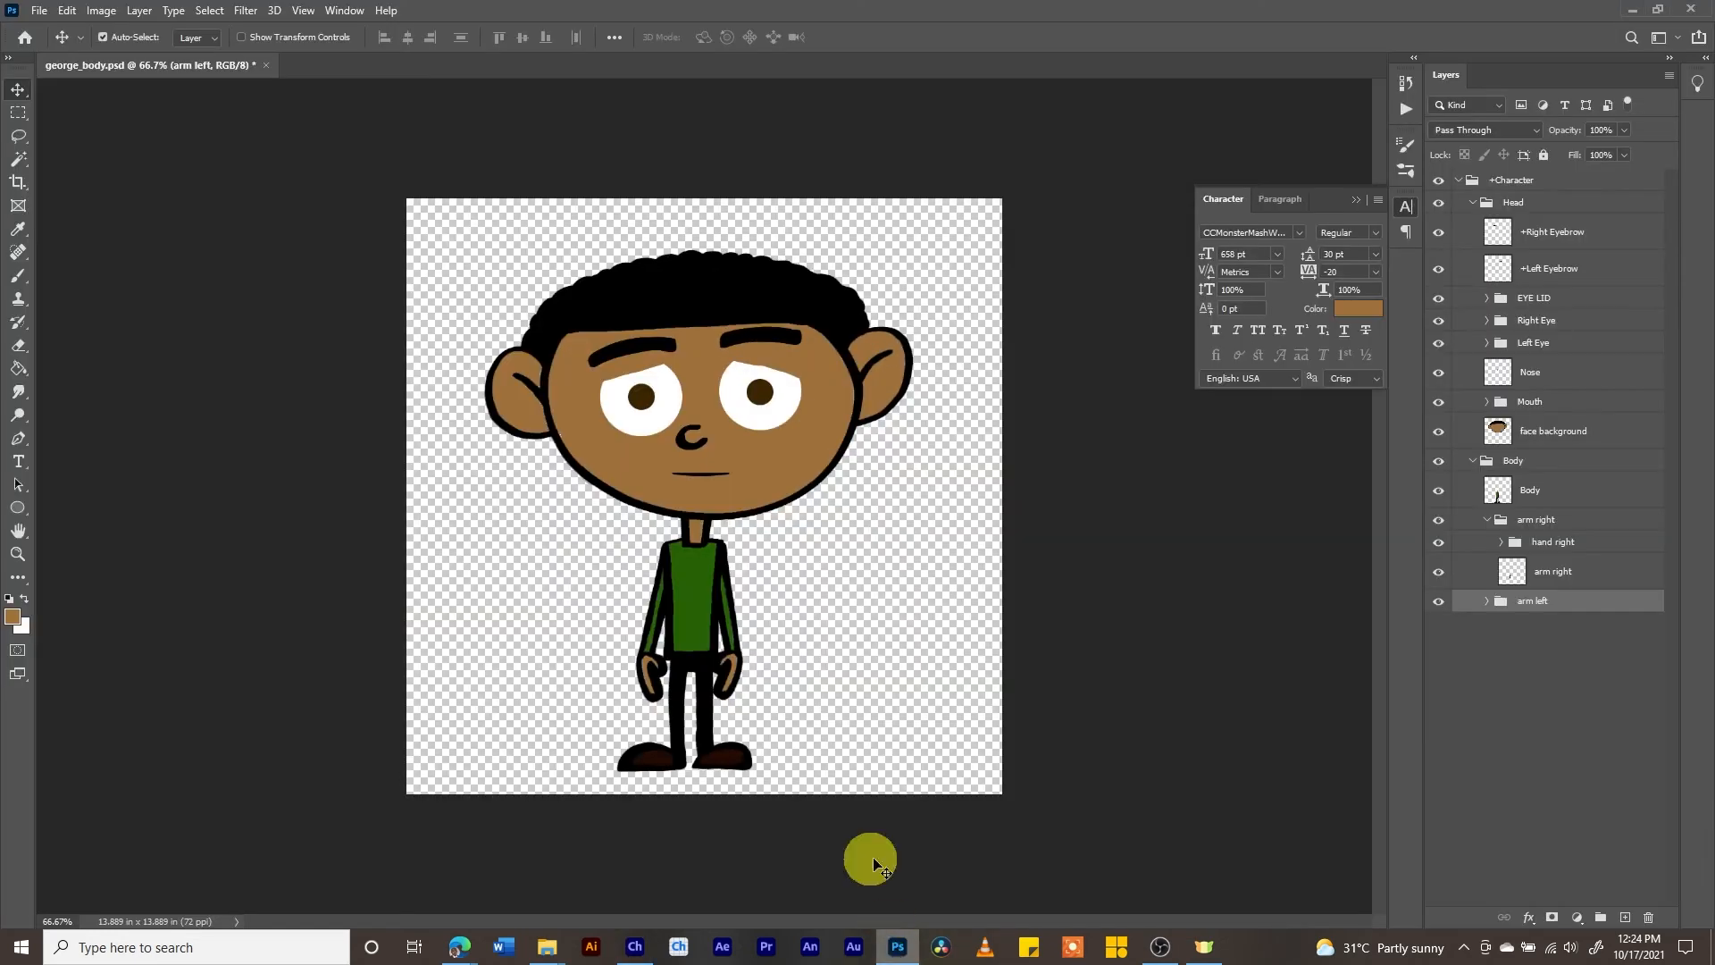
pyautogui.click(1552, 274)
pyautogui.click(1557, 242)
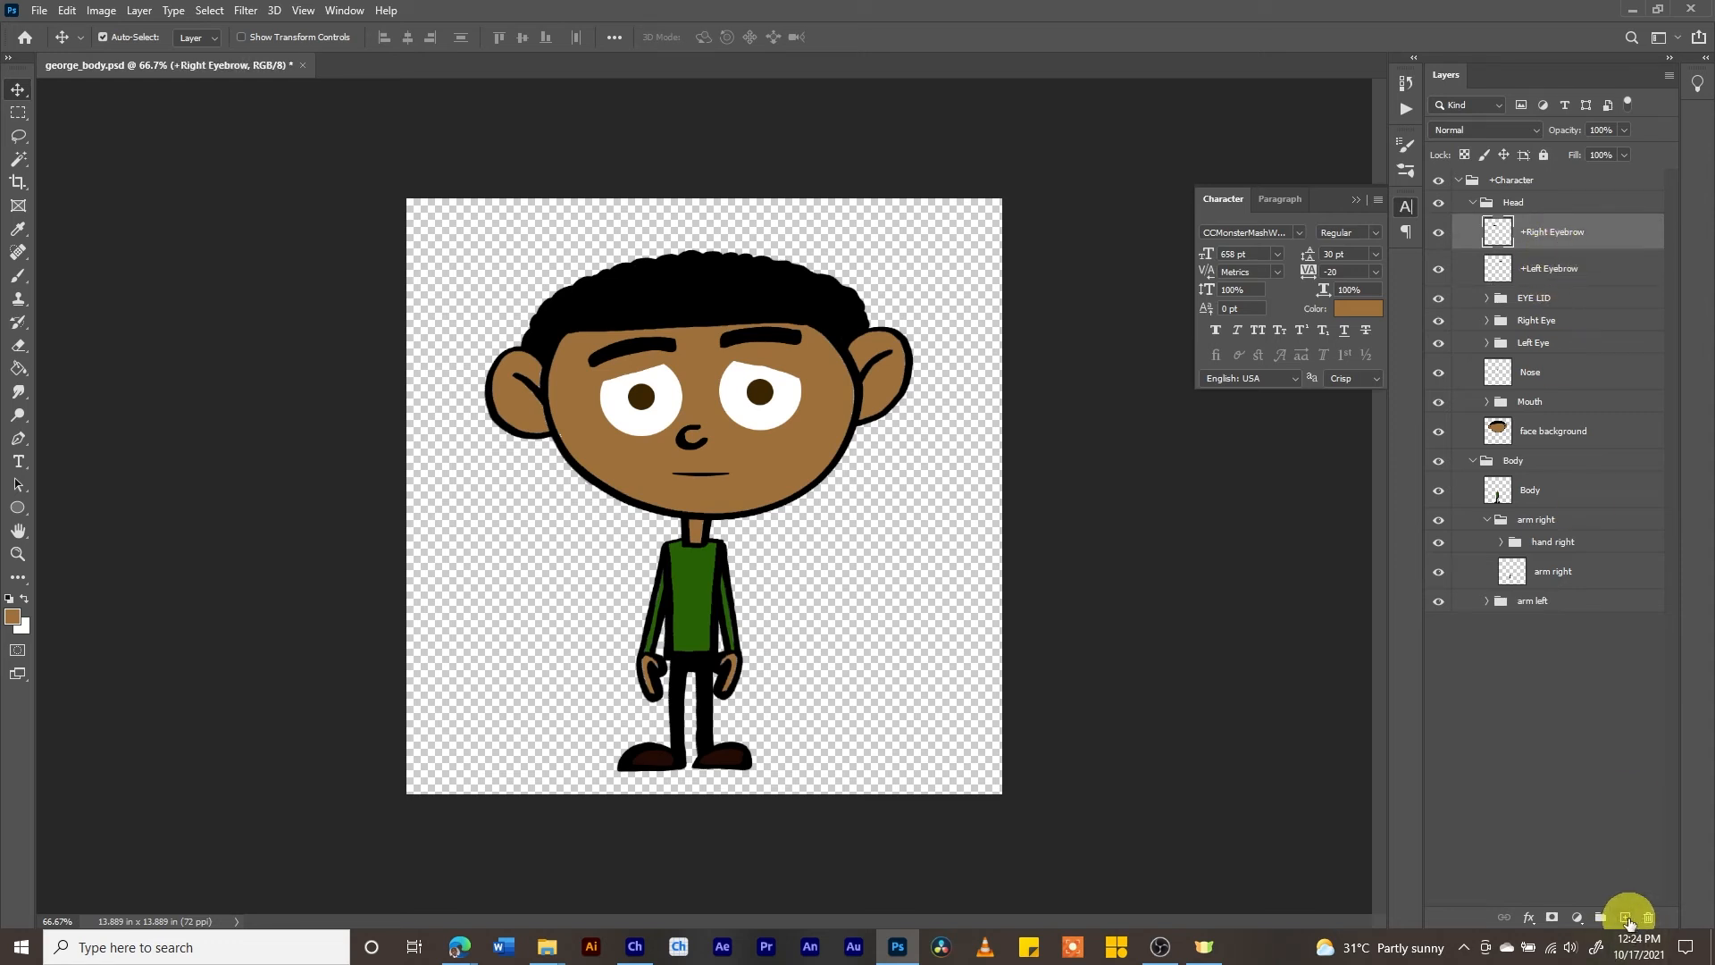
pyautogui.click(1627, 920)
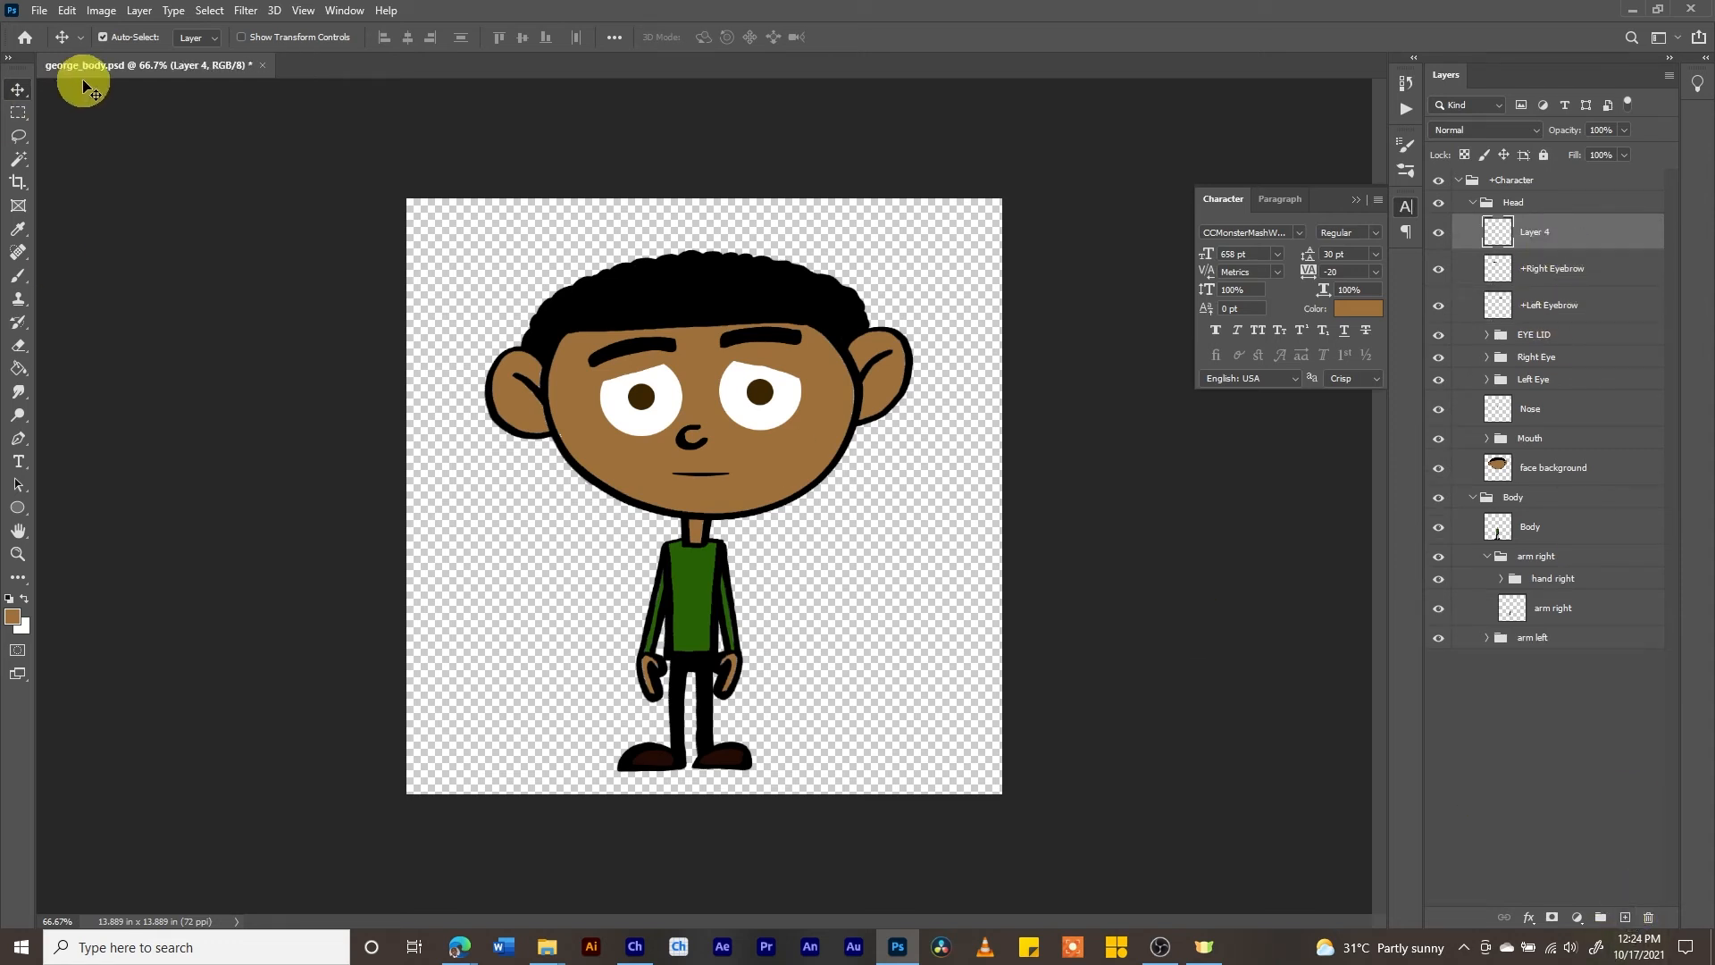
# - Fill elliptical selections around both eyes with black on Layer 4 and set the layer's opacity to 70%
pyautogui.click(19, 113)
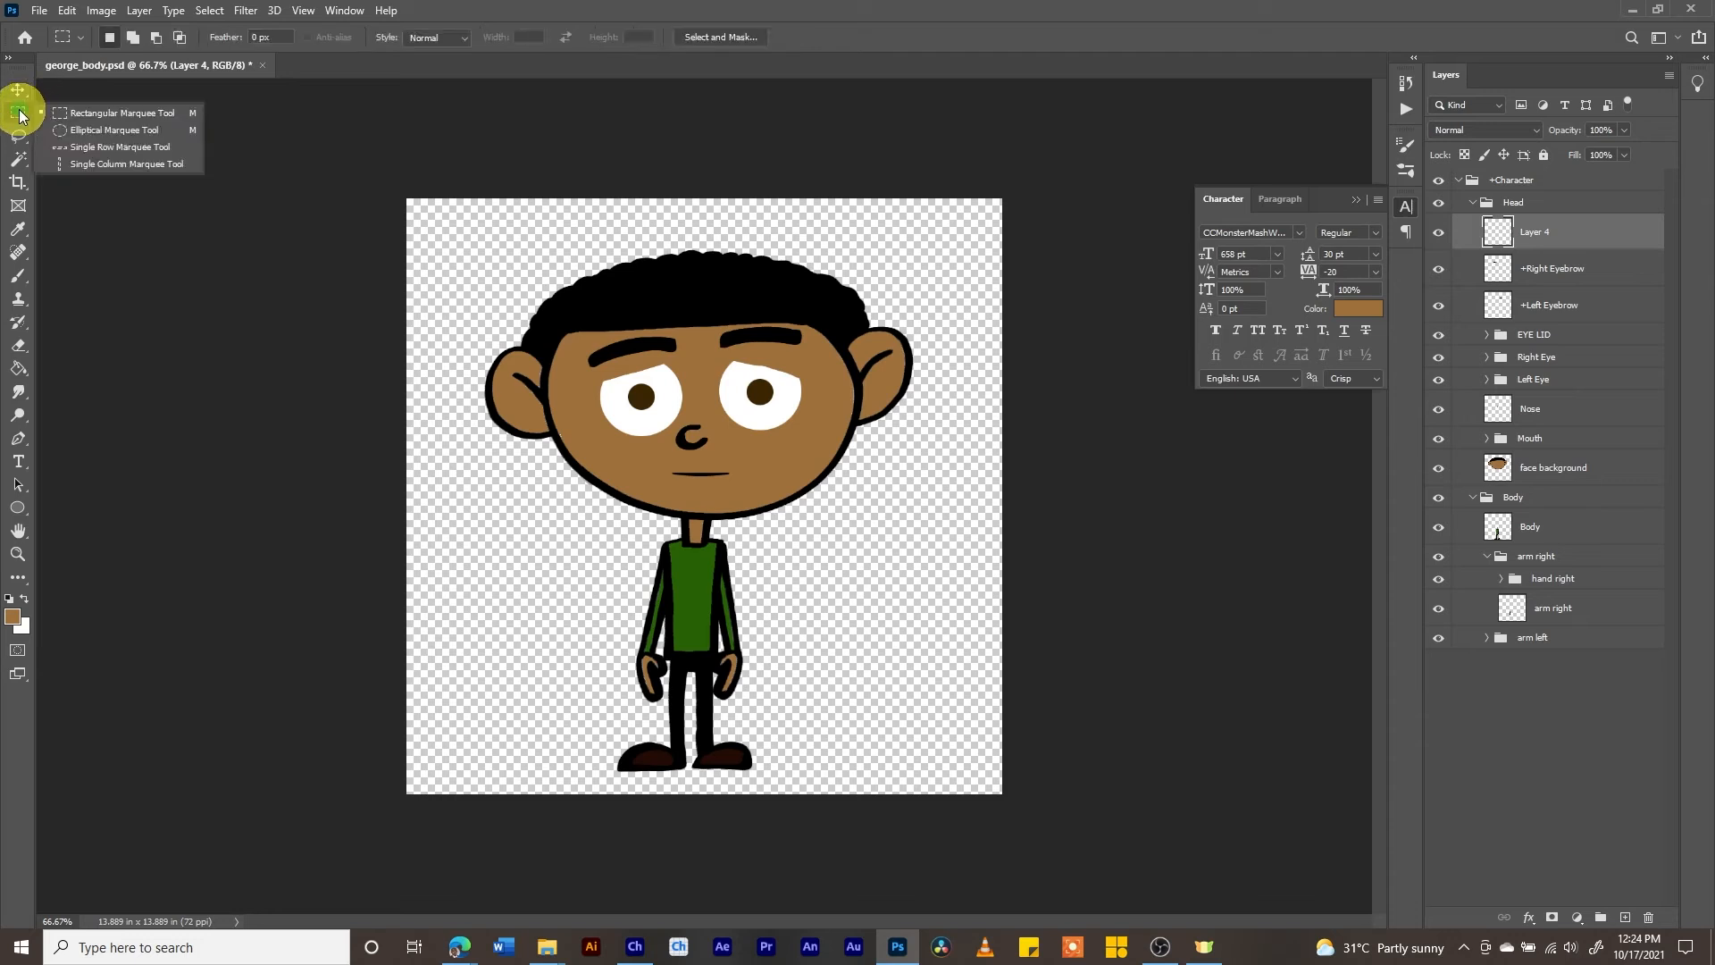
pyautogui.click(75, 133)
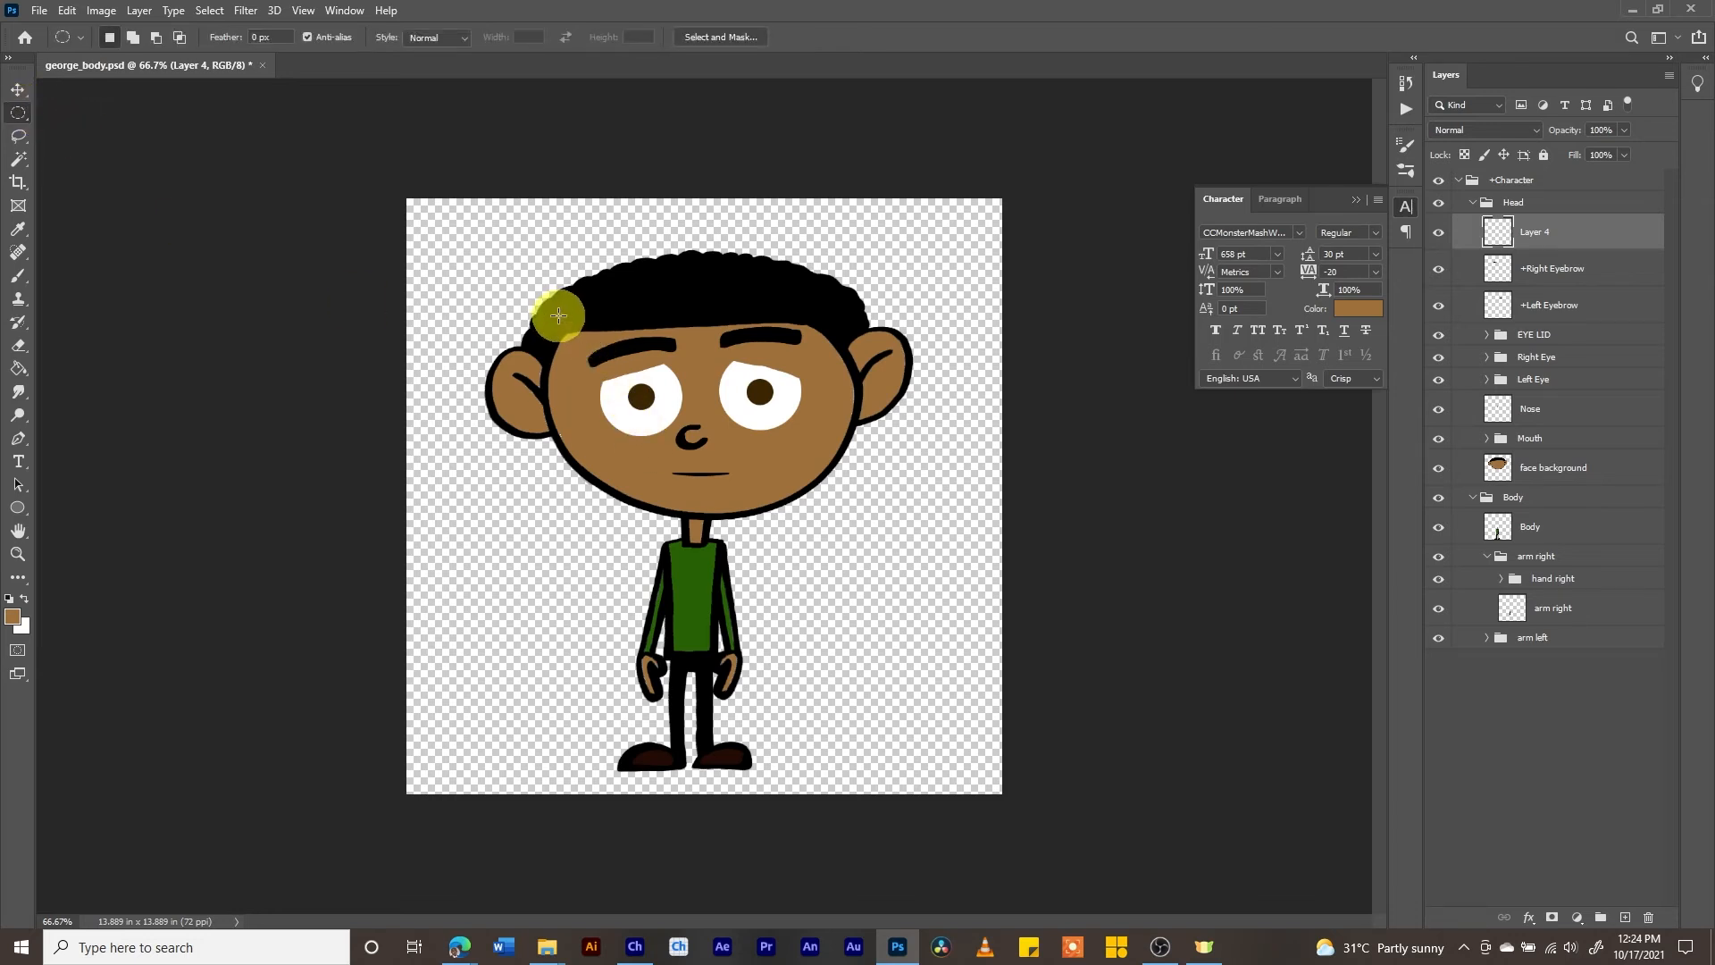
pyautogui.moveTo(562, 314); pyautogui.dragTo(700, 449)
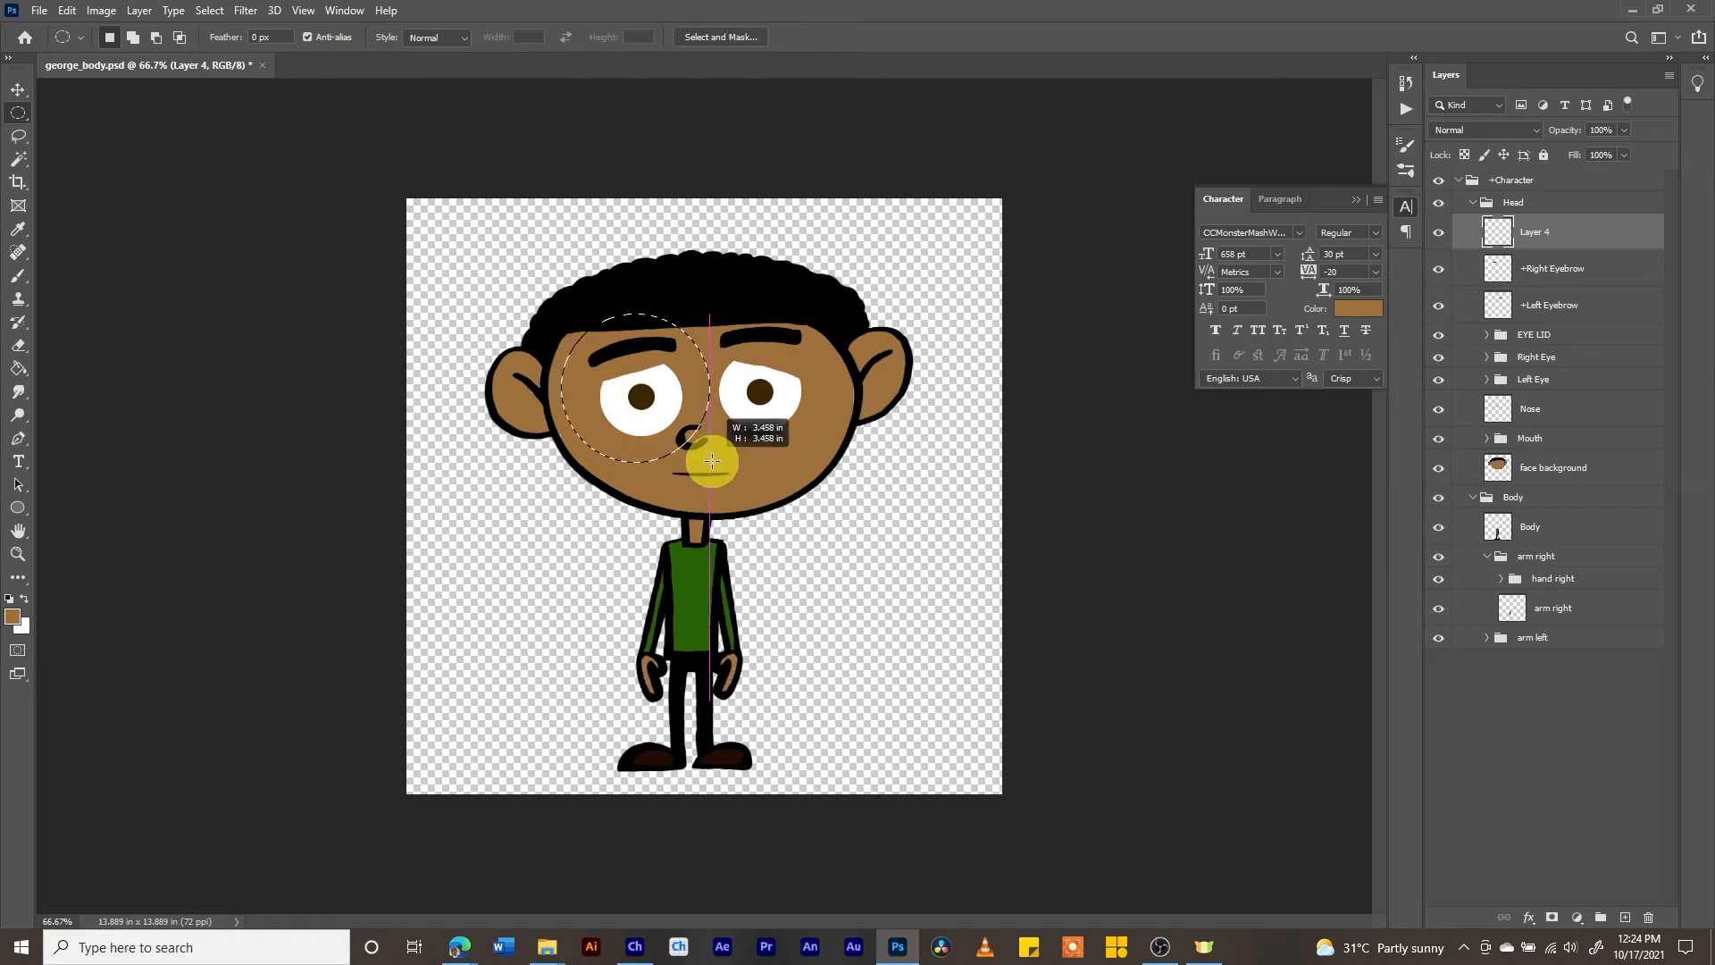
pyautogui.moveTo(711, 313); pyautogui.dragTo(844, 451)
pyautogui.press('g')
pyautogui.click(10, 600)
pyautogui.click(630, 384)
pyautogui.click(775, 384)
pyautogui.press('m')
pyautogui.click(882, 139)
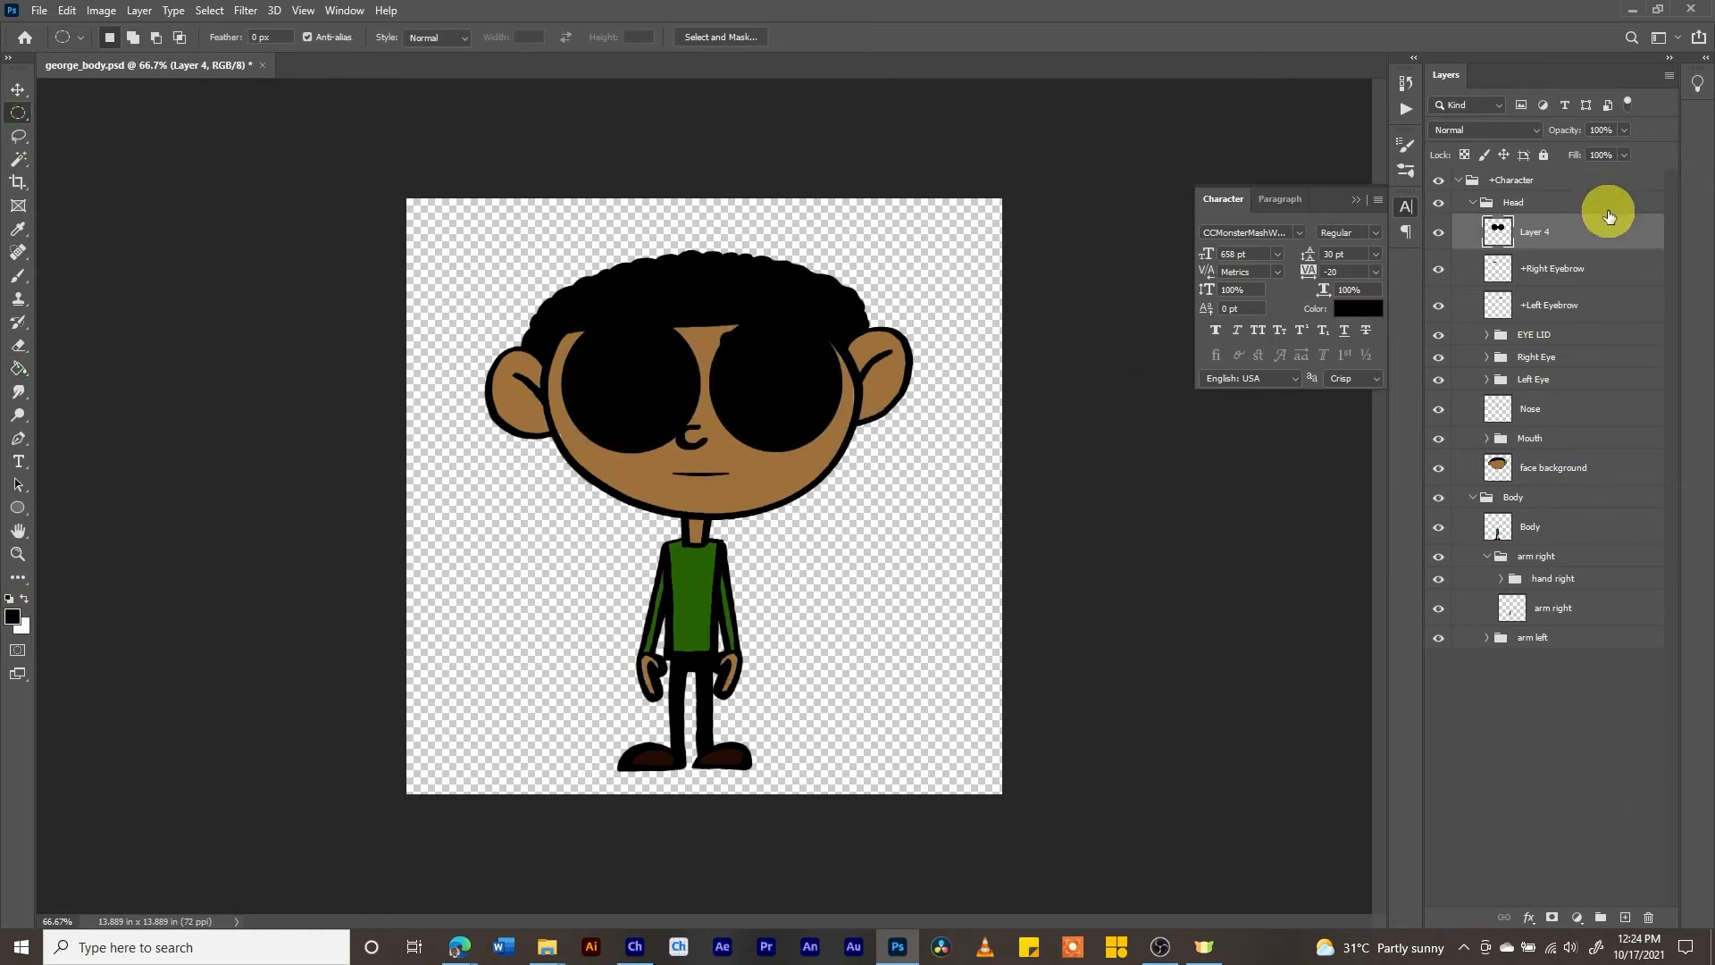
pyautogui.click(1624, 131)
pyautogui.moveTo(1627, 150)
pyautogui.mouseDown()
pyautogui.moveTo(1572, 152)
pyautogui.moveTo(1600, 152)
pyautogui.mouseUp()
# - Select circles matching the two dark lenses and fill them with dark red on a new layer above Layer 4
pyautogui.click(18, 114)
pyautogui.moveTo(561, 310); pyautogui.dragTo(704, 454)
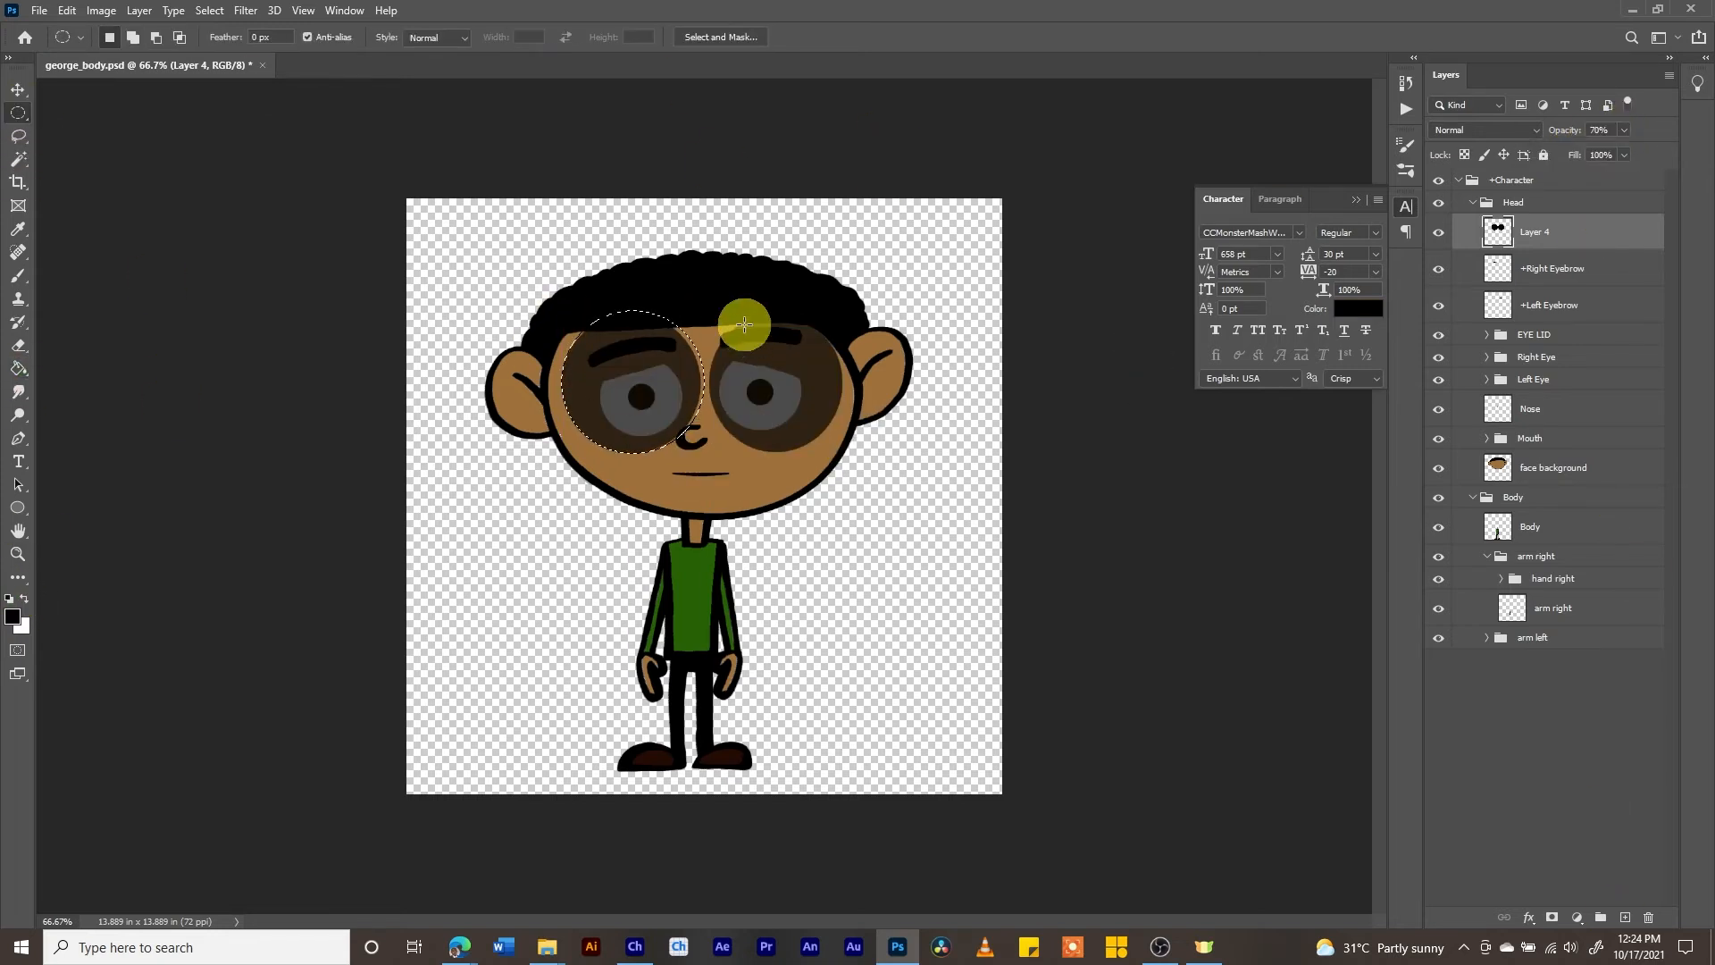
pyautogui.moveTo(714, 315); pyautogui.dragTo(850, 449)
pyautogui.moveTo(802, 384); pyautogui.dragTo(800, 384)
pyautogui.click(1625, 917)
pyautogui.click(18, 368)
pyautogui.click(13, 616)
pyautogui.click(1432, 578)
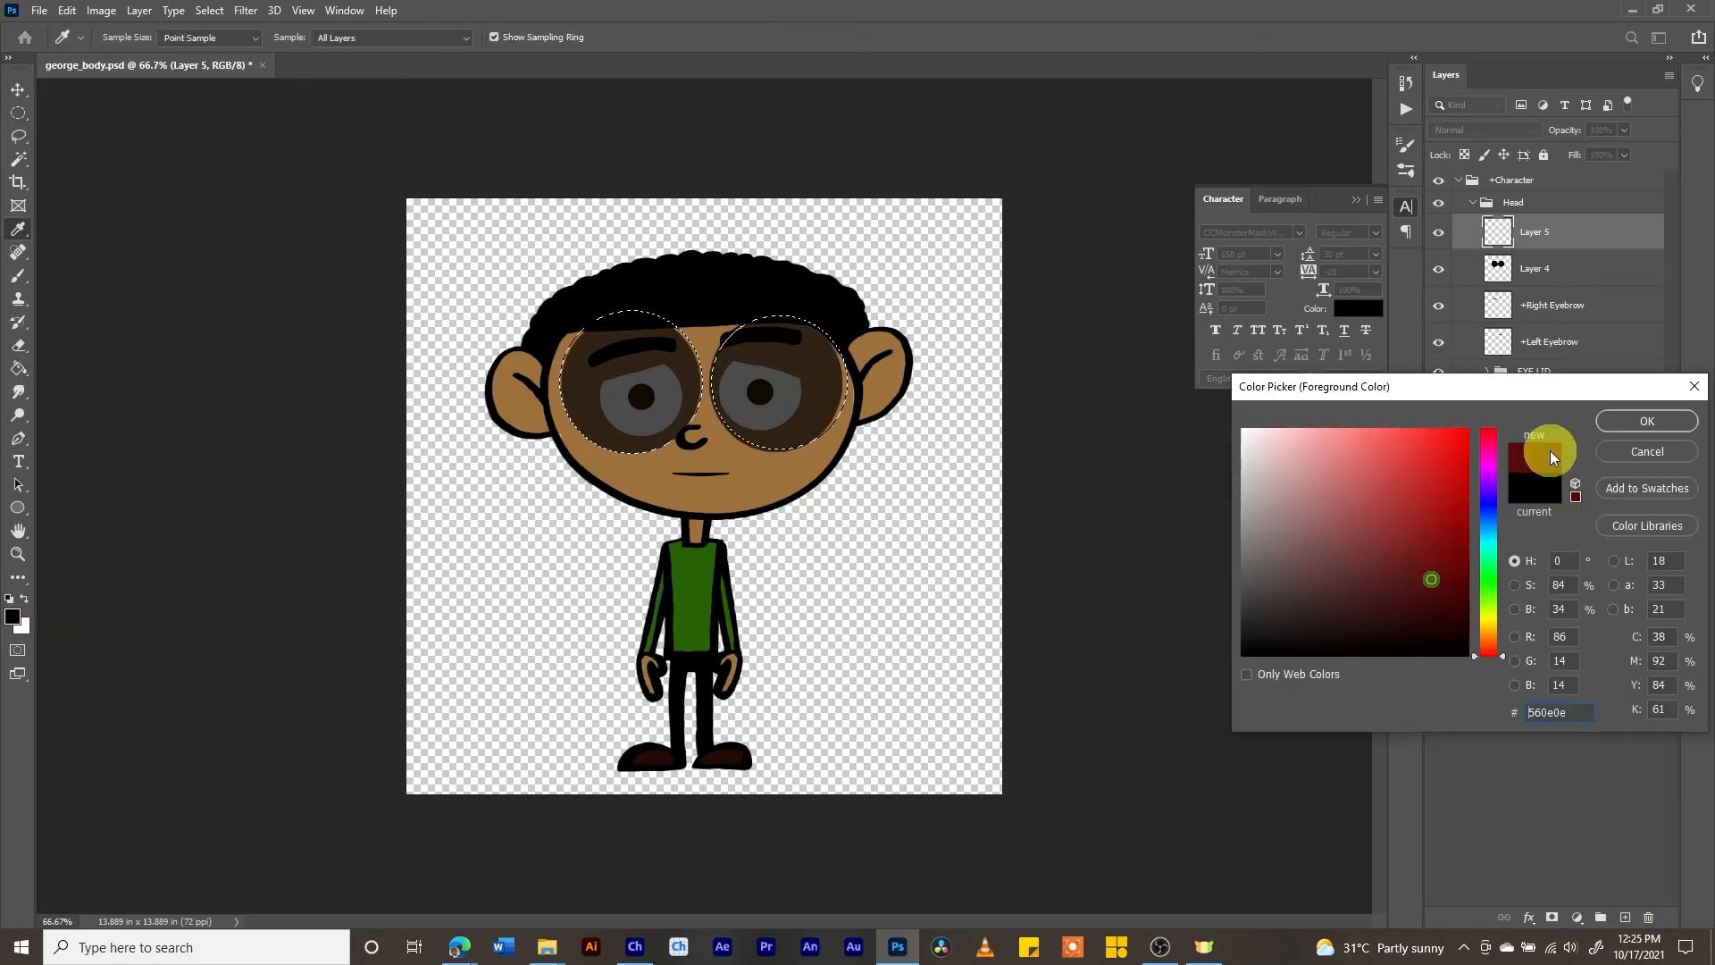
pyautogui.click(1647, 421)
pyautogui.click(620, 392)
pyautogui.click(775, 386)
# - Cut a smaller circle out of each red disc to leave ring-shaped glasses frames around both lenses
pyautogui.click(18, 114)
pyautogui.moveTo(581, 330); pyautogui.dragTo(681, 438)
pyautogui.press('Delete')
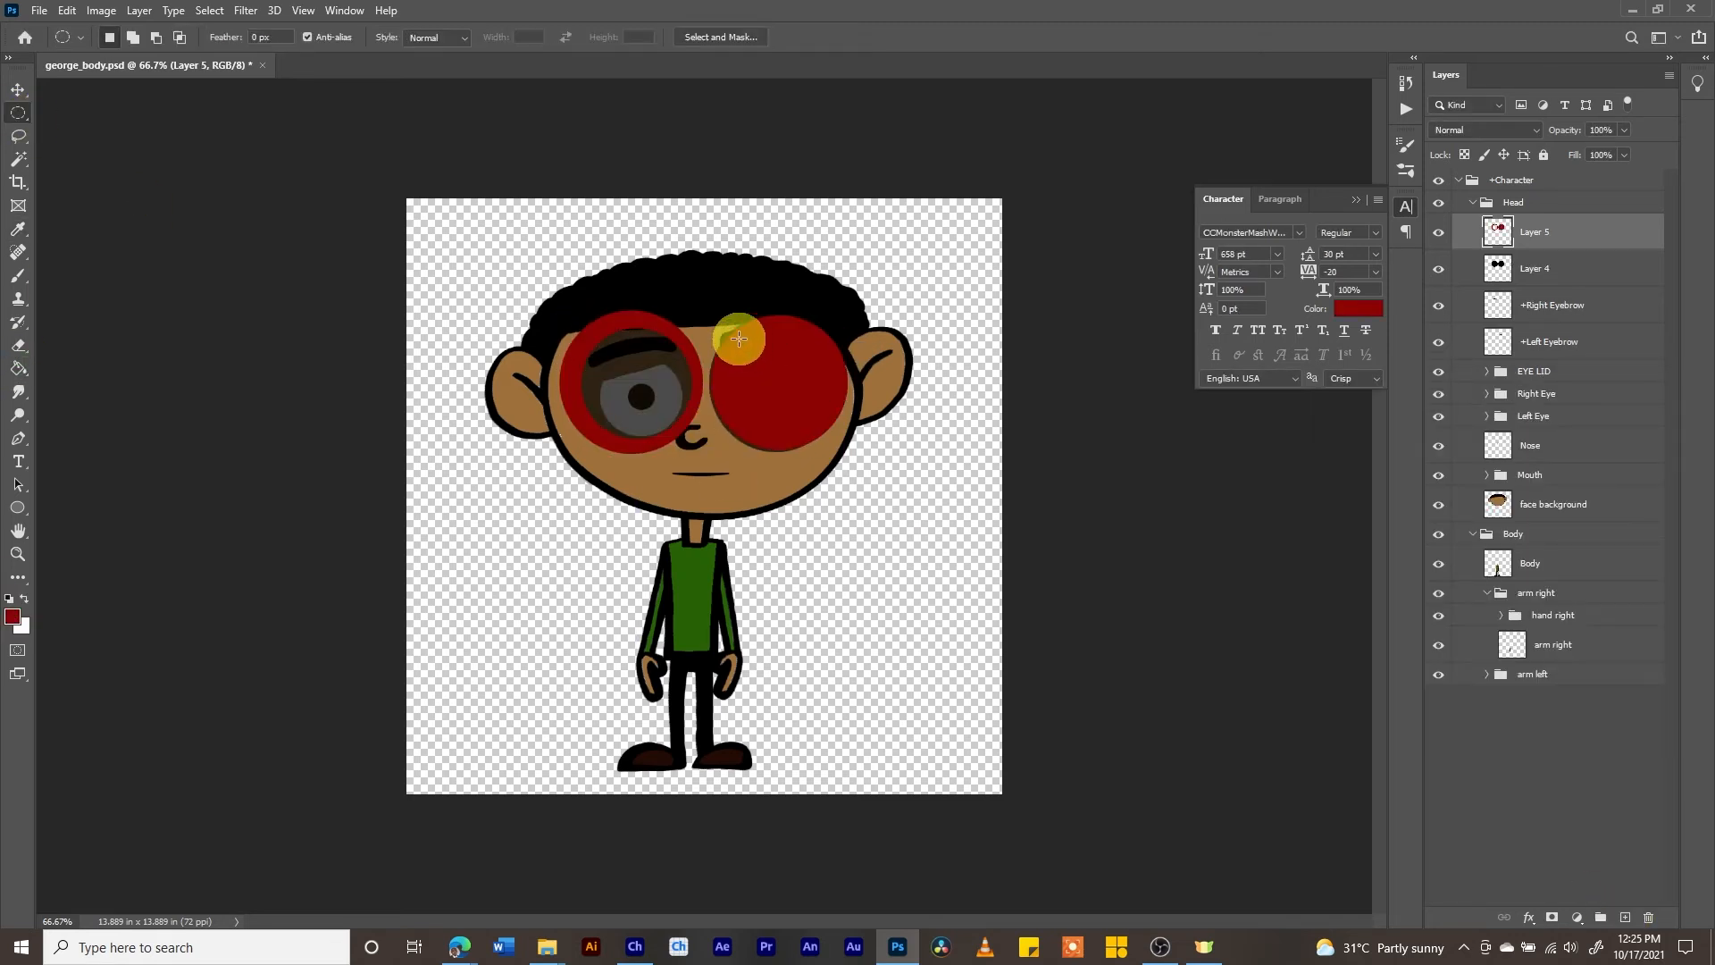
pyautogui.moveTo(736, 334); pyautogui.dragTo(837, 439)
pyautogui.press('Delete')
# - Add thin dark red rectangular bars for the two temples and the bridge between the round frames
pyautogui.click(518, 355)
pyautogui.click(18, 368)
pyautogui.moveTo(532, 347); pyautogui.dragTo(735, 361)
pyautogui.click(550, 358)
pyautogui.click(18, 114)
pyautogui.click(18, 368)
pyautogui.click(706, 351)
pyautogui.click(18, 113)
pyautogui.moveTo(859, 344); pyautogui.dragTo(861, 350)
pyautogui.click(18, 368)
pyautogui.click(850, 339)
# - Rename the red frame layer as glasses and clear the selection
pyautogui.doubleClick(1535, 231)
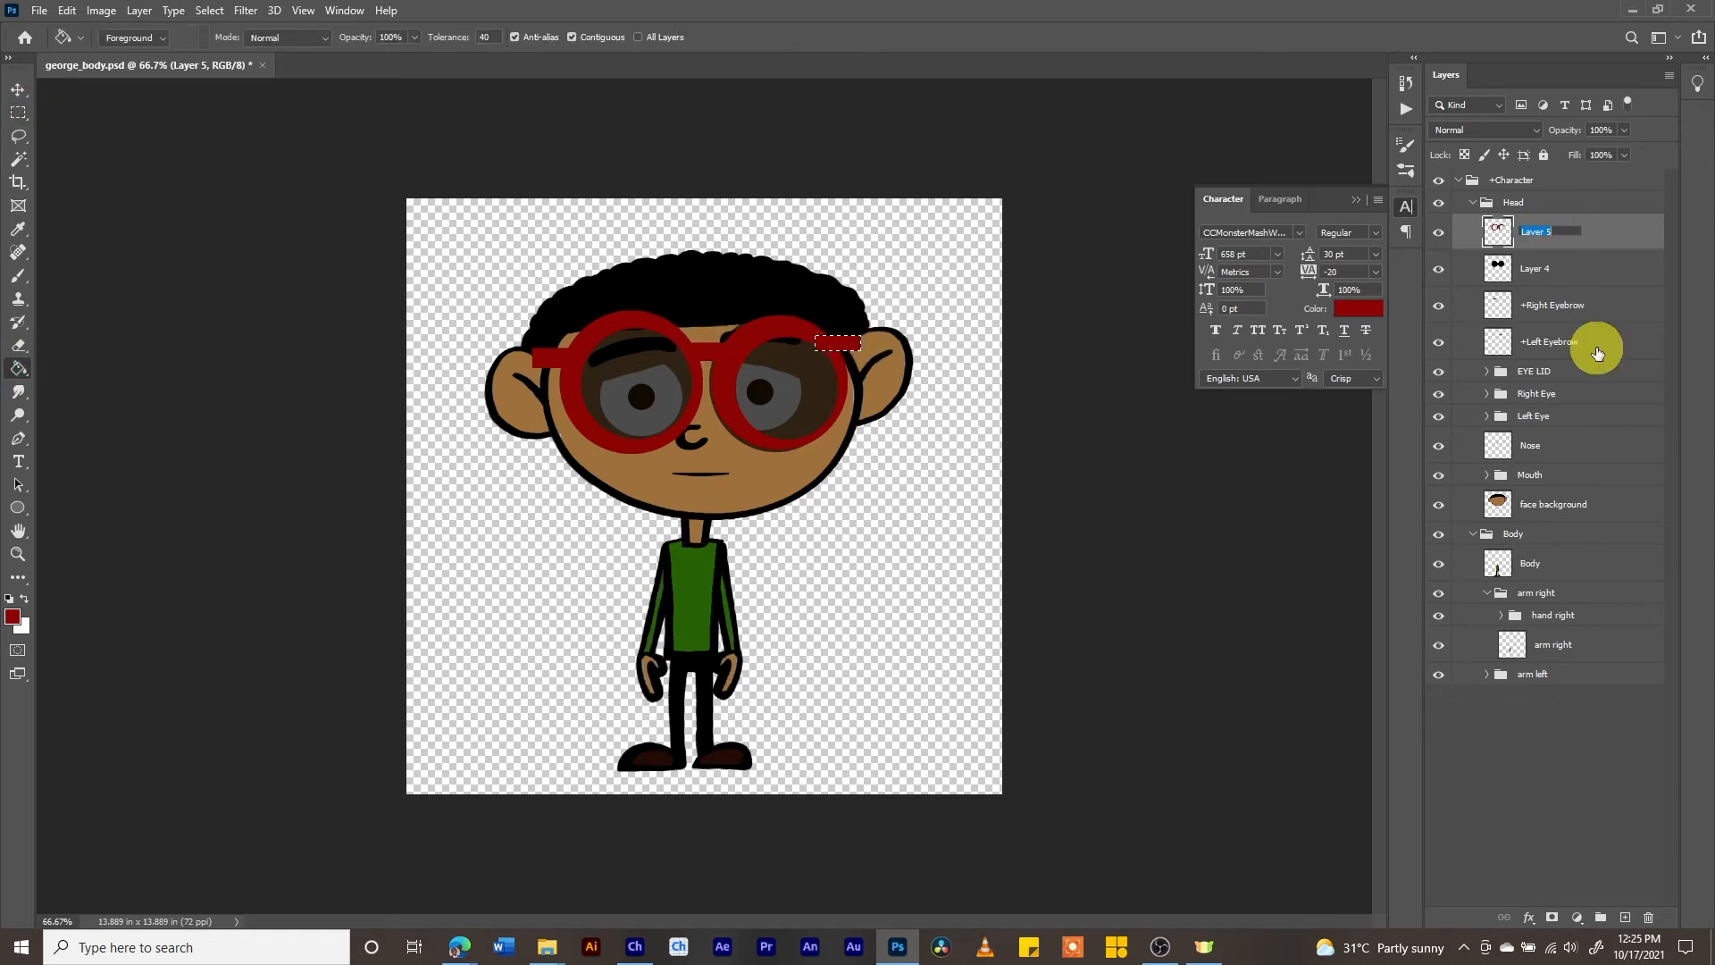
pyautogui.click(18, 114)
pyautogui.click(355, 226)
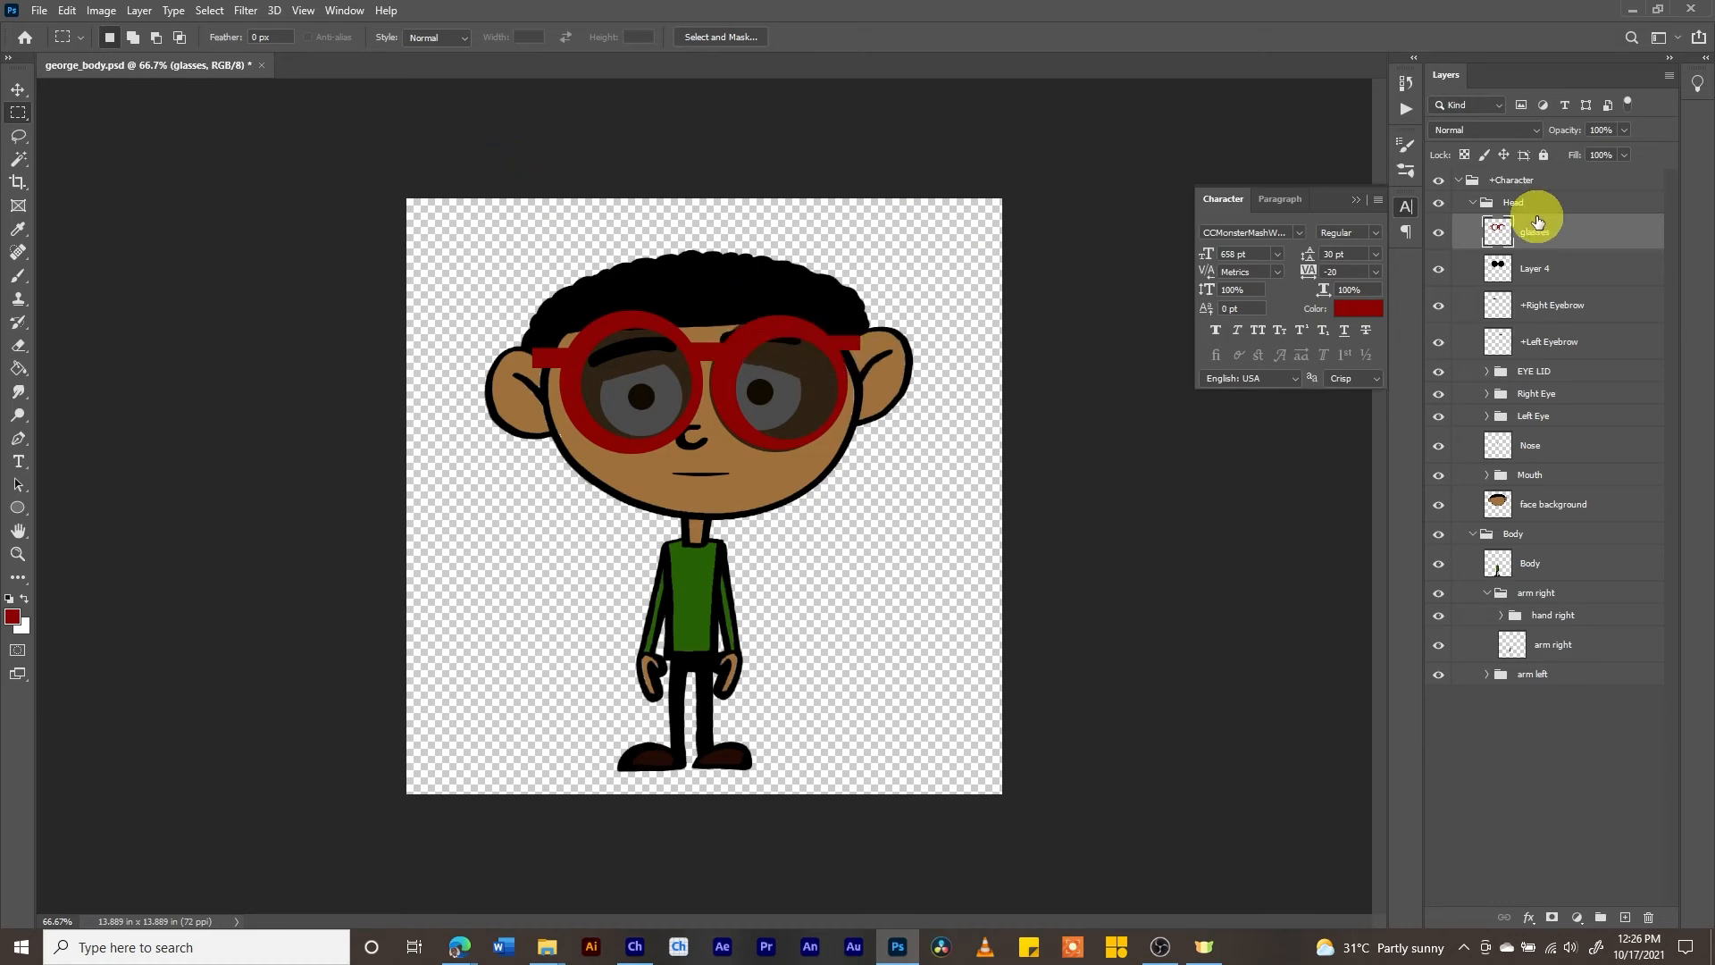
# - Merge the glasses frame layer down with Layer 4, keeping the name glasses for the merged layer
pyautogui.click(1440, 233)
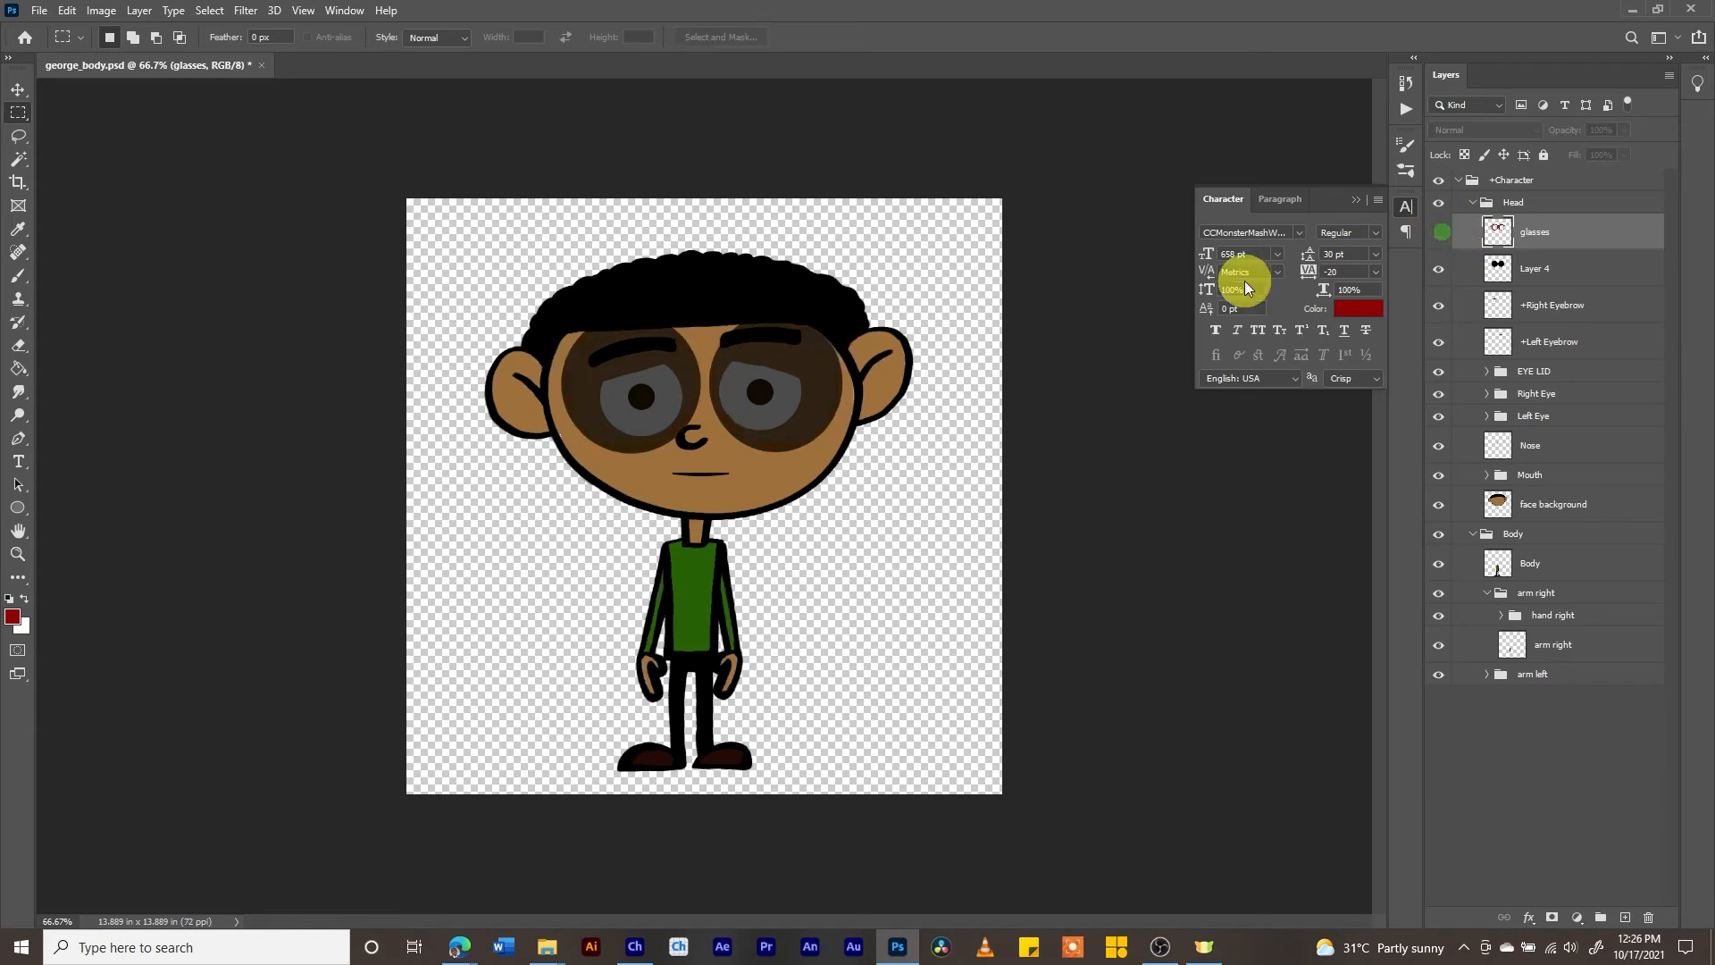
pyautogui.click(1408, 232)
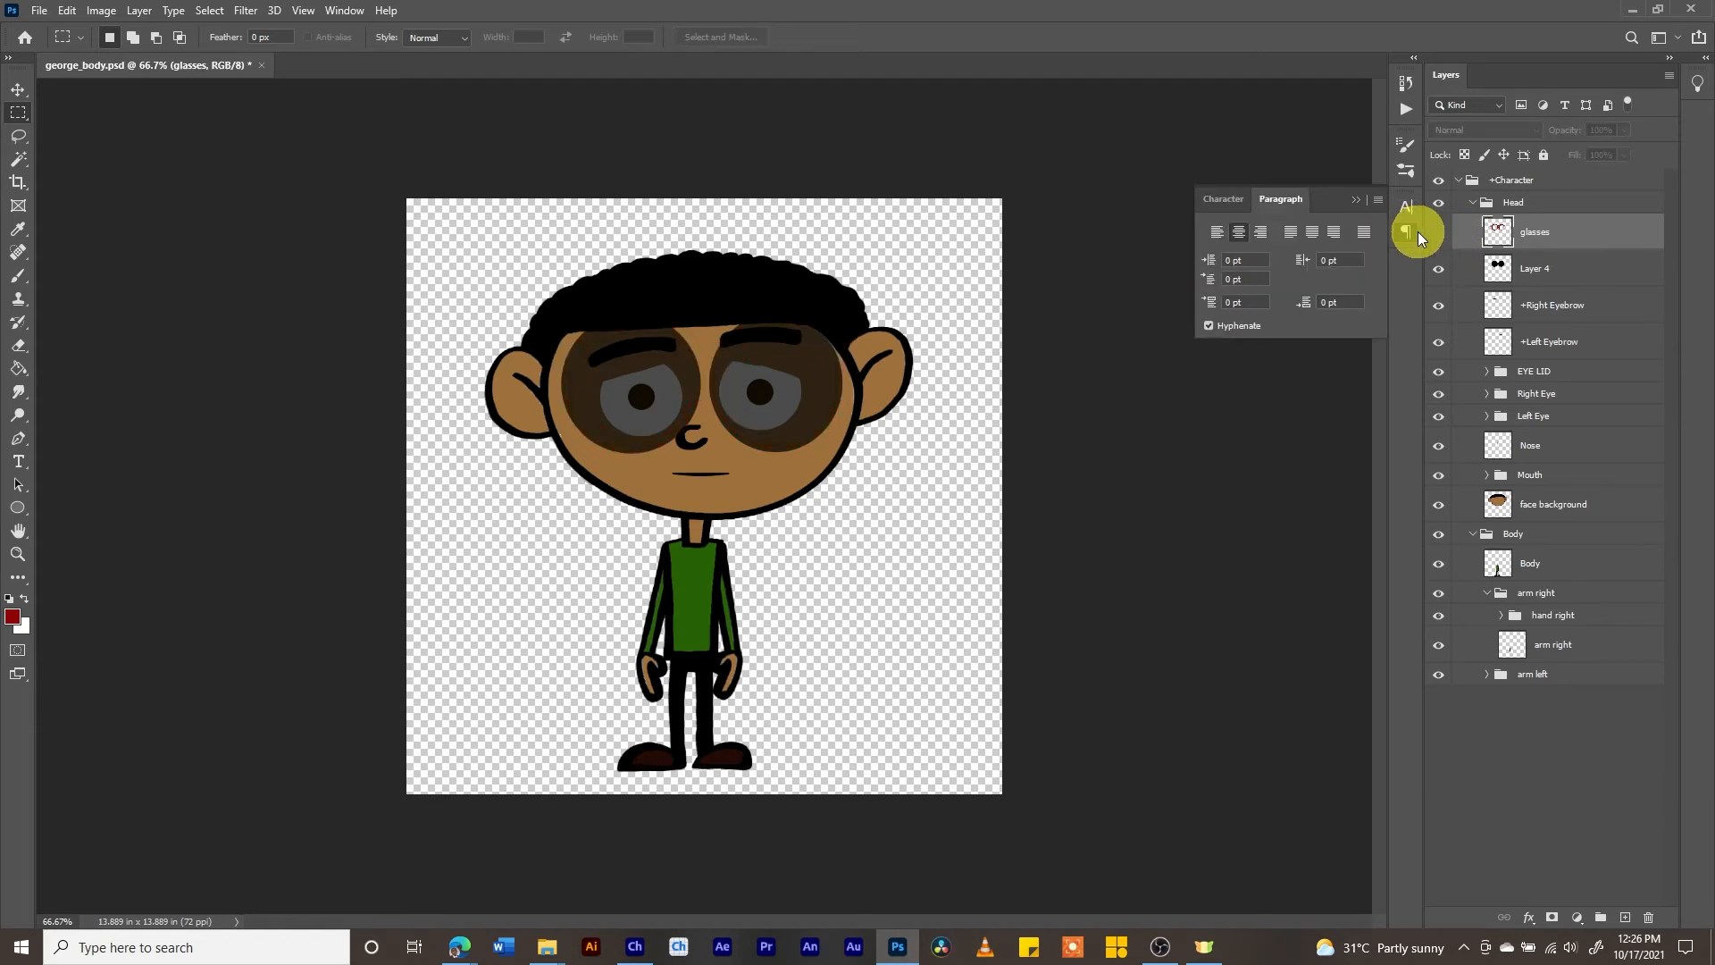
pyautogui.click(1409, 231)
pyautogui.click(1440, 233)
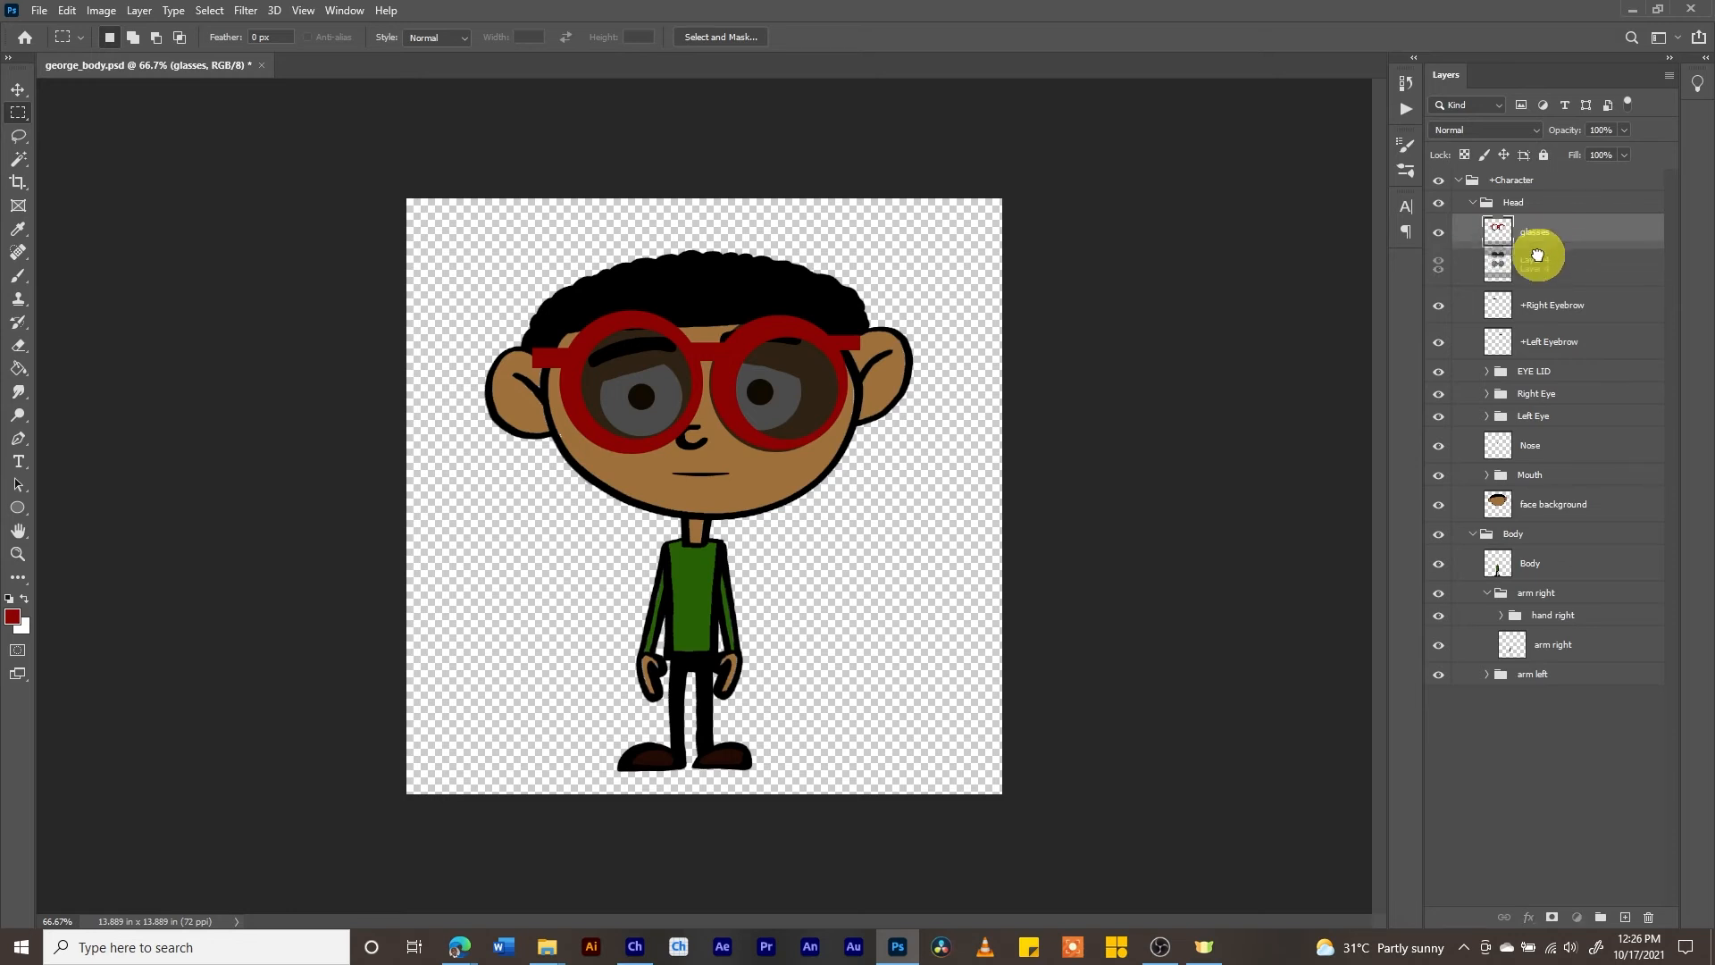
pyautogui.rightClick(1543, 234)
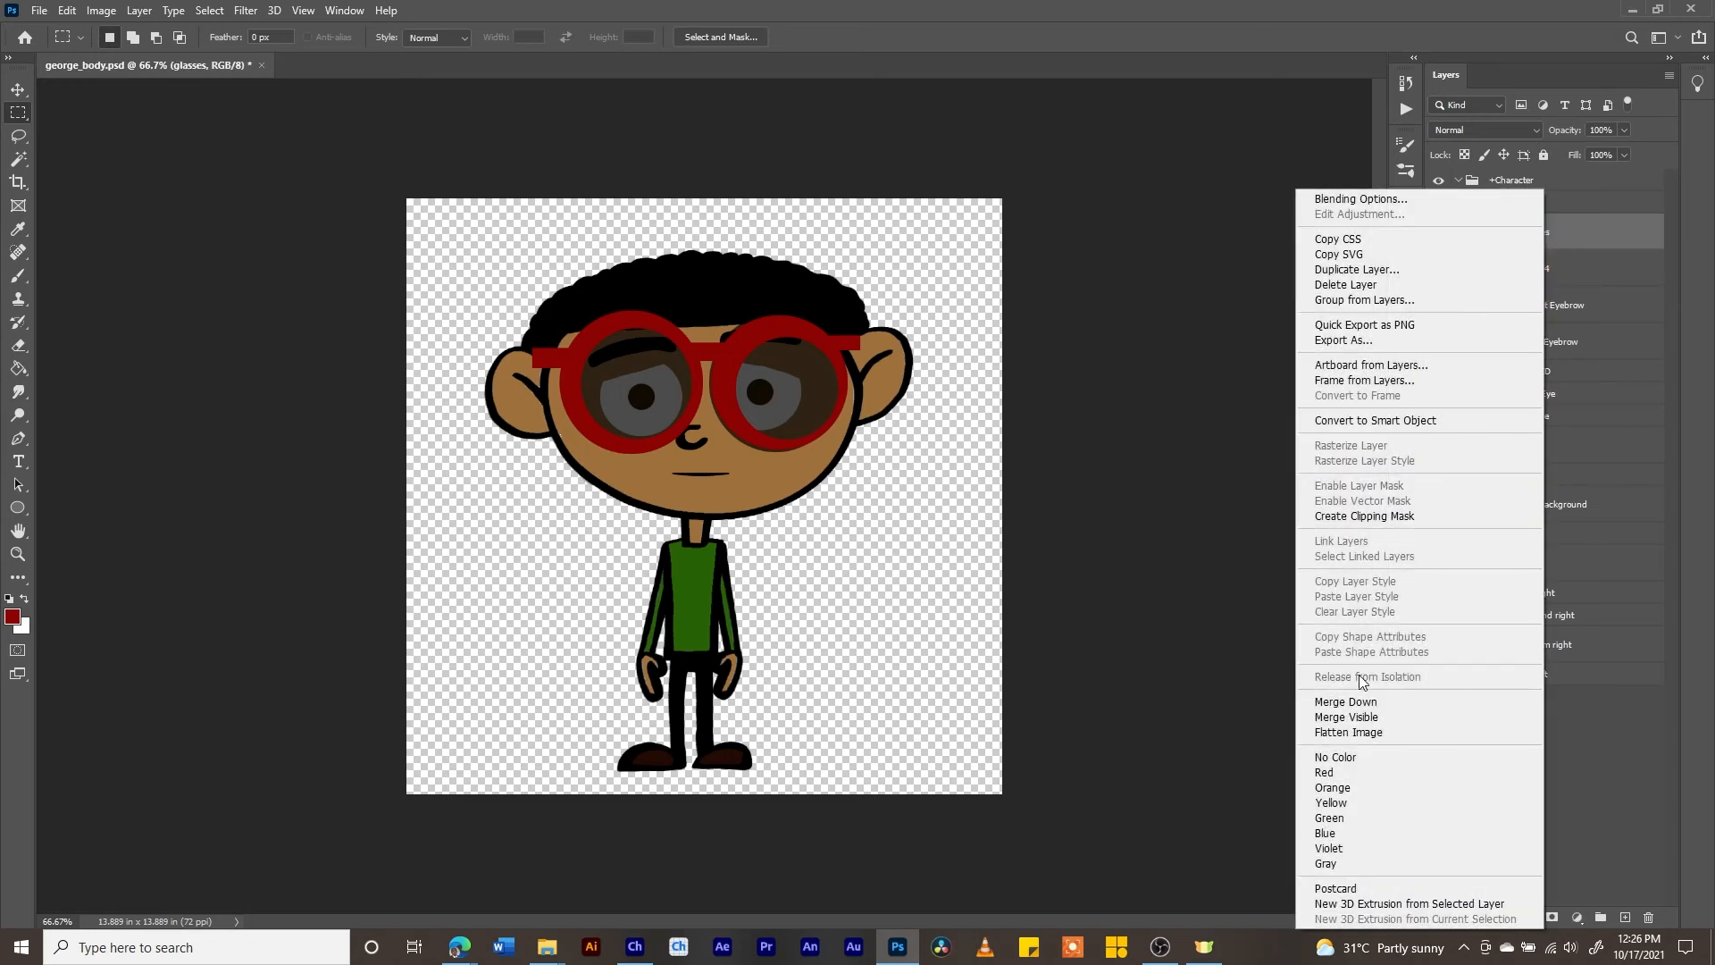
pyautogui.click(1355, 704)
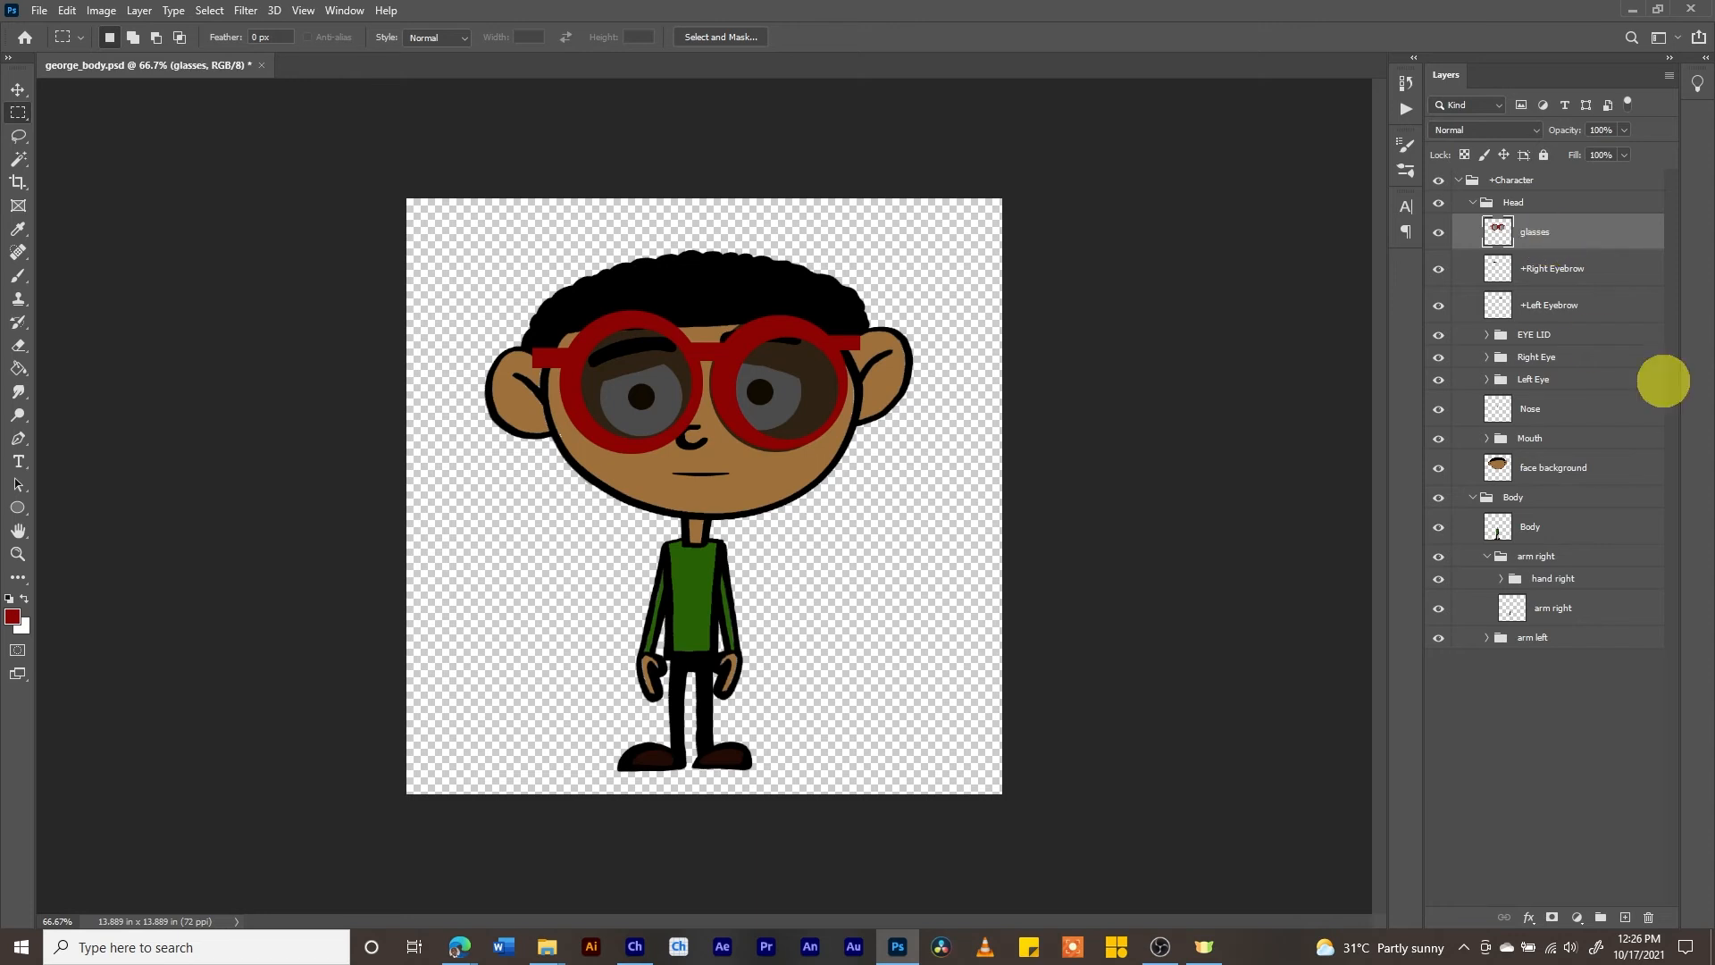
# - Hide the merged glasses layer and save george_body.psd
pyautogui.click(1439, 233)
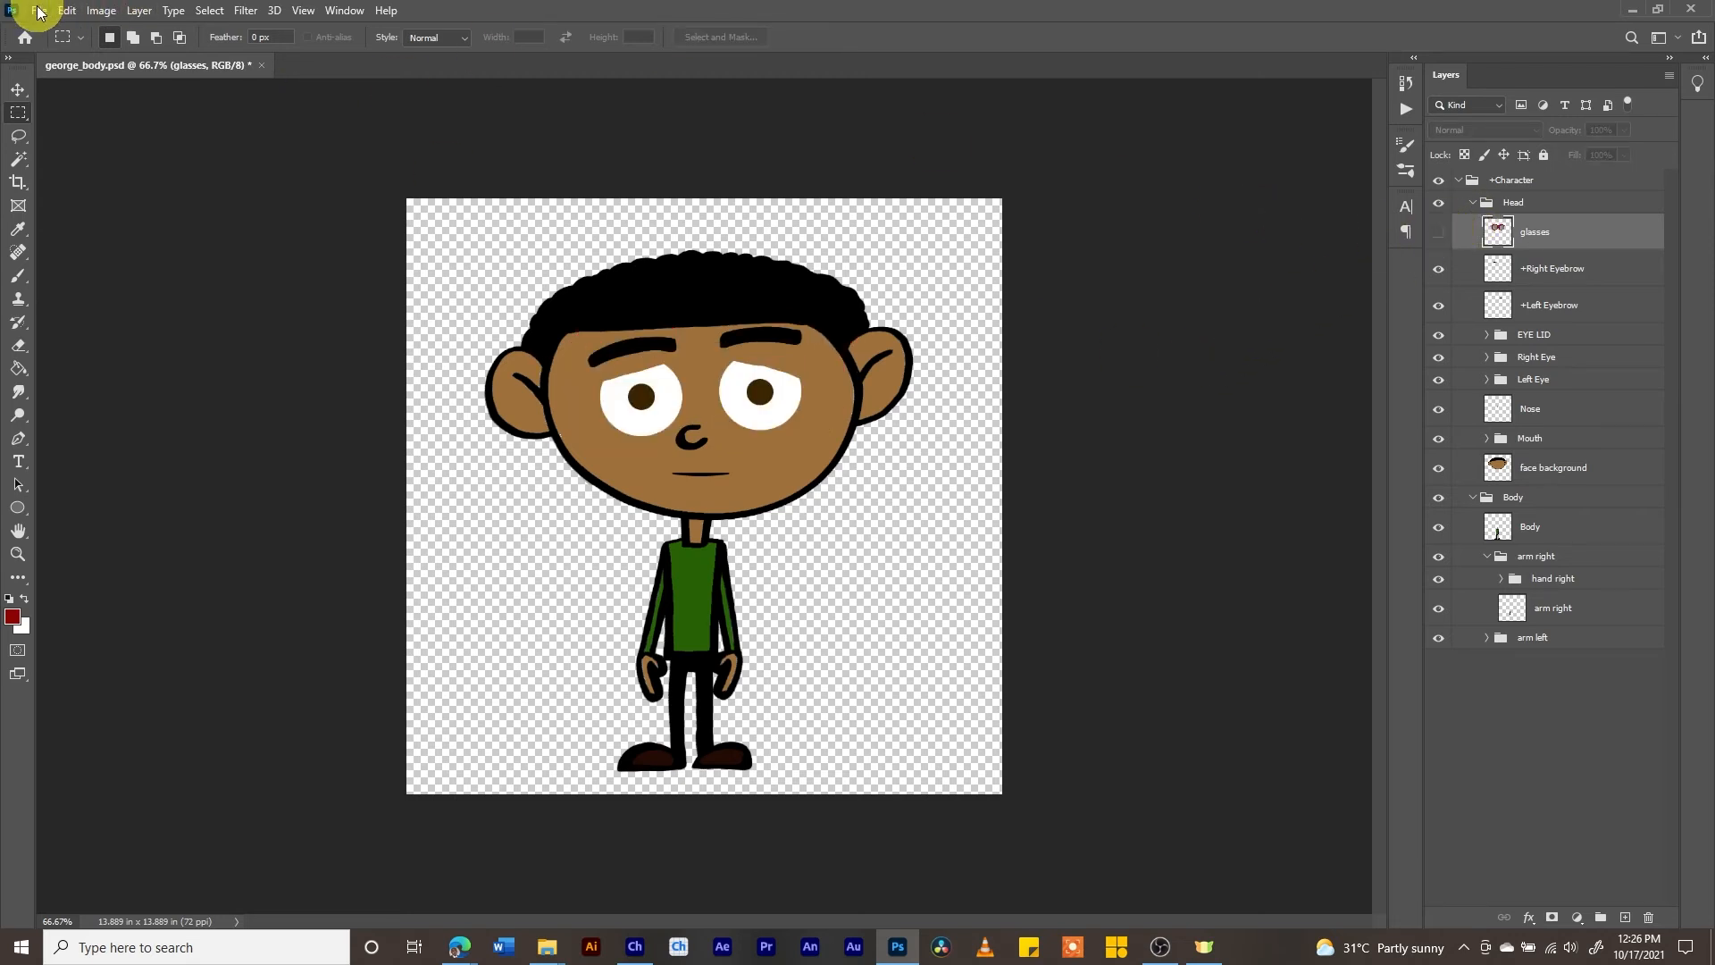
pyautogui.click(39, 11)
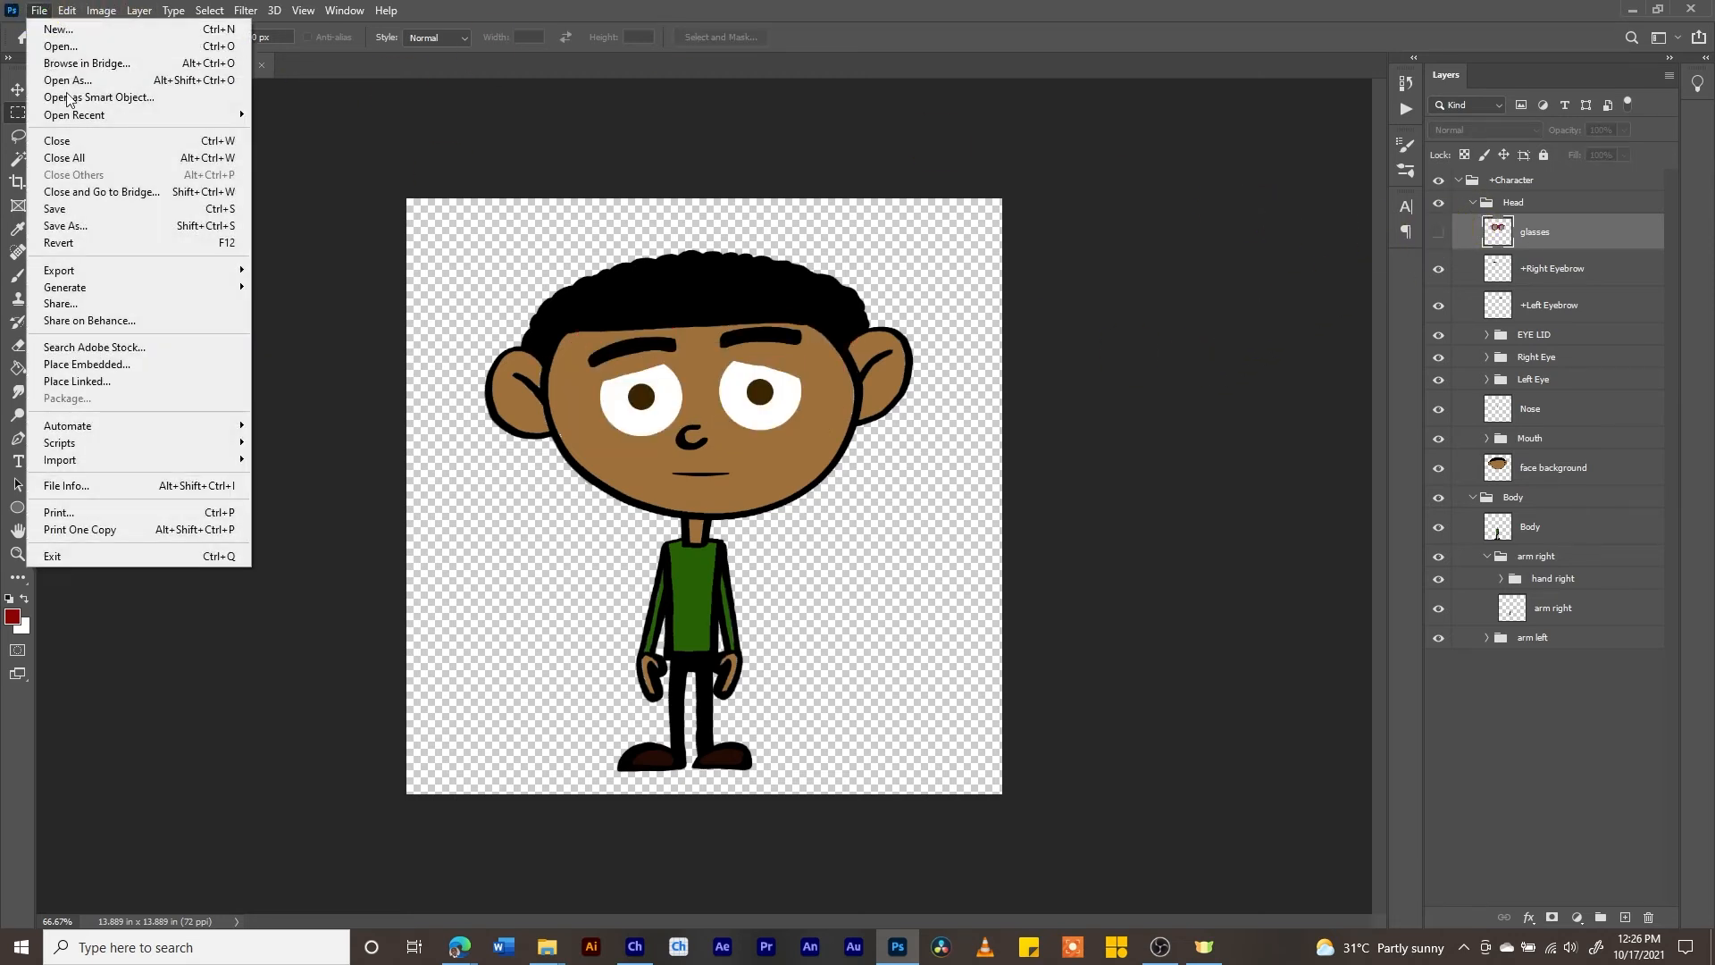
pyautogui.click(95, 215)
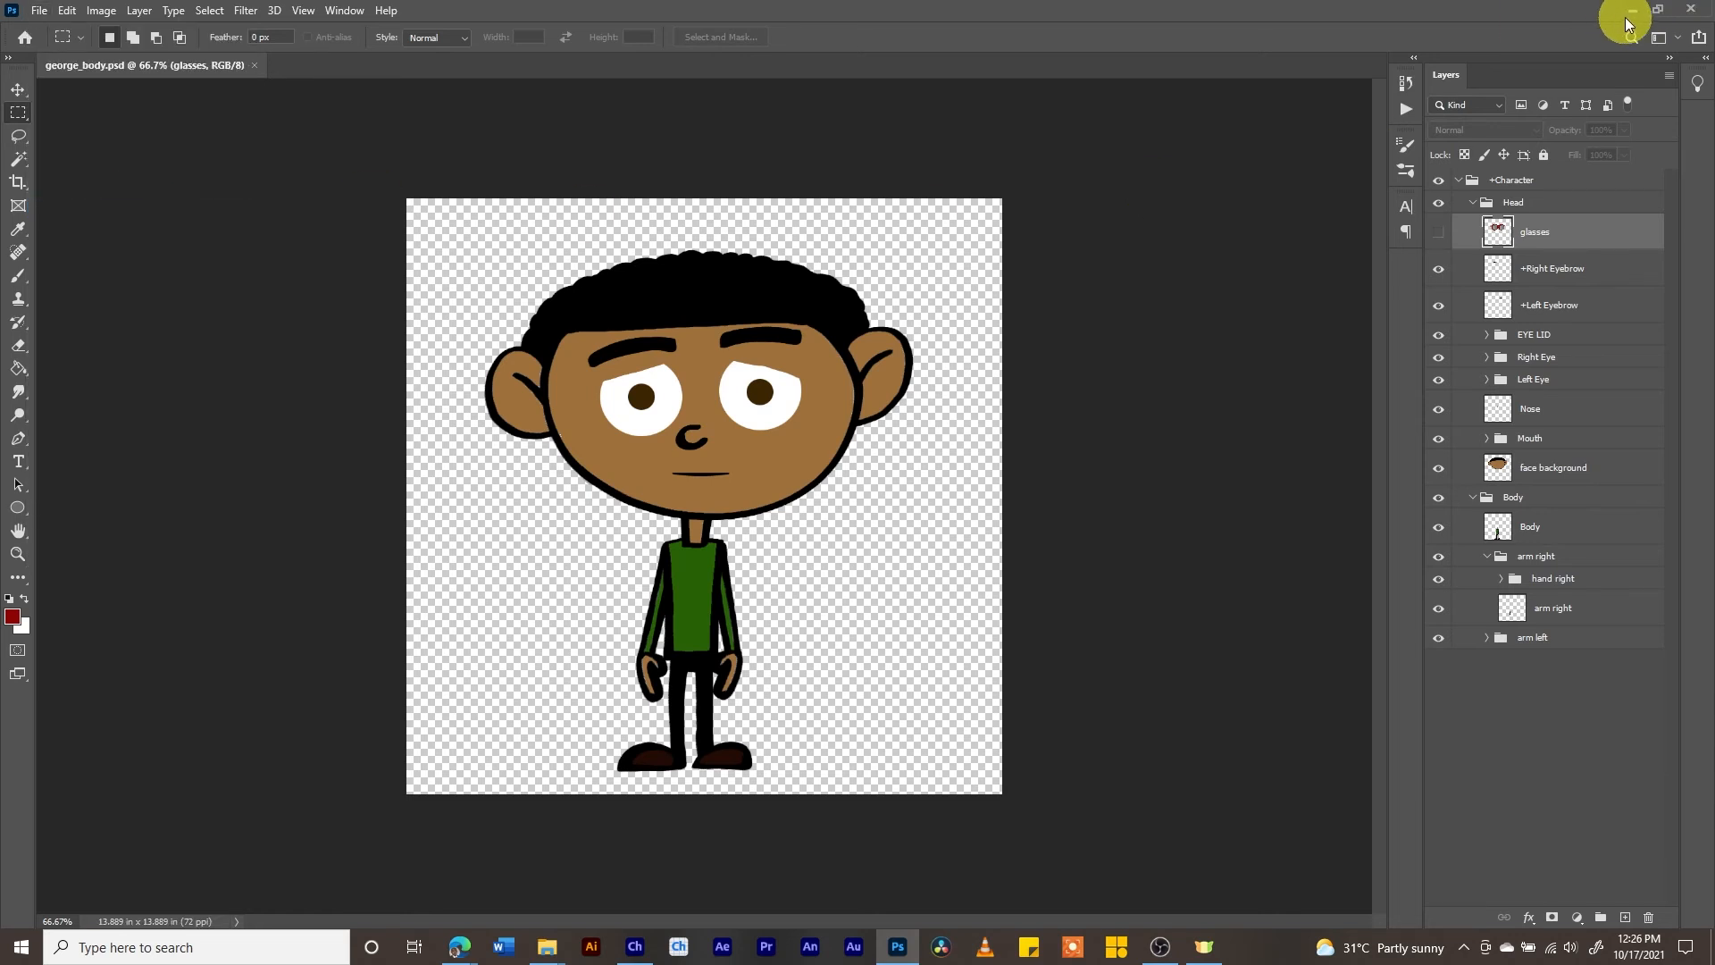
# - Switch to Character Animator's Rig workspace and create a trigger for the glasses layer with shortcut G
pyautogui.click(675, 945)
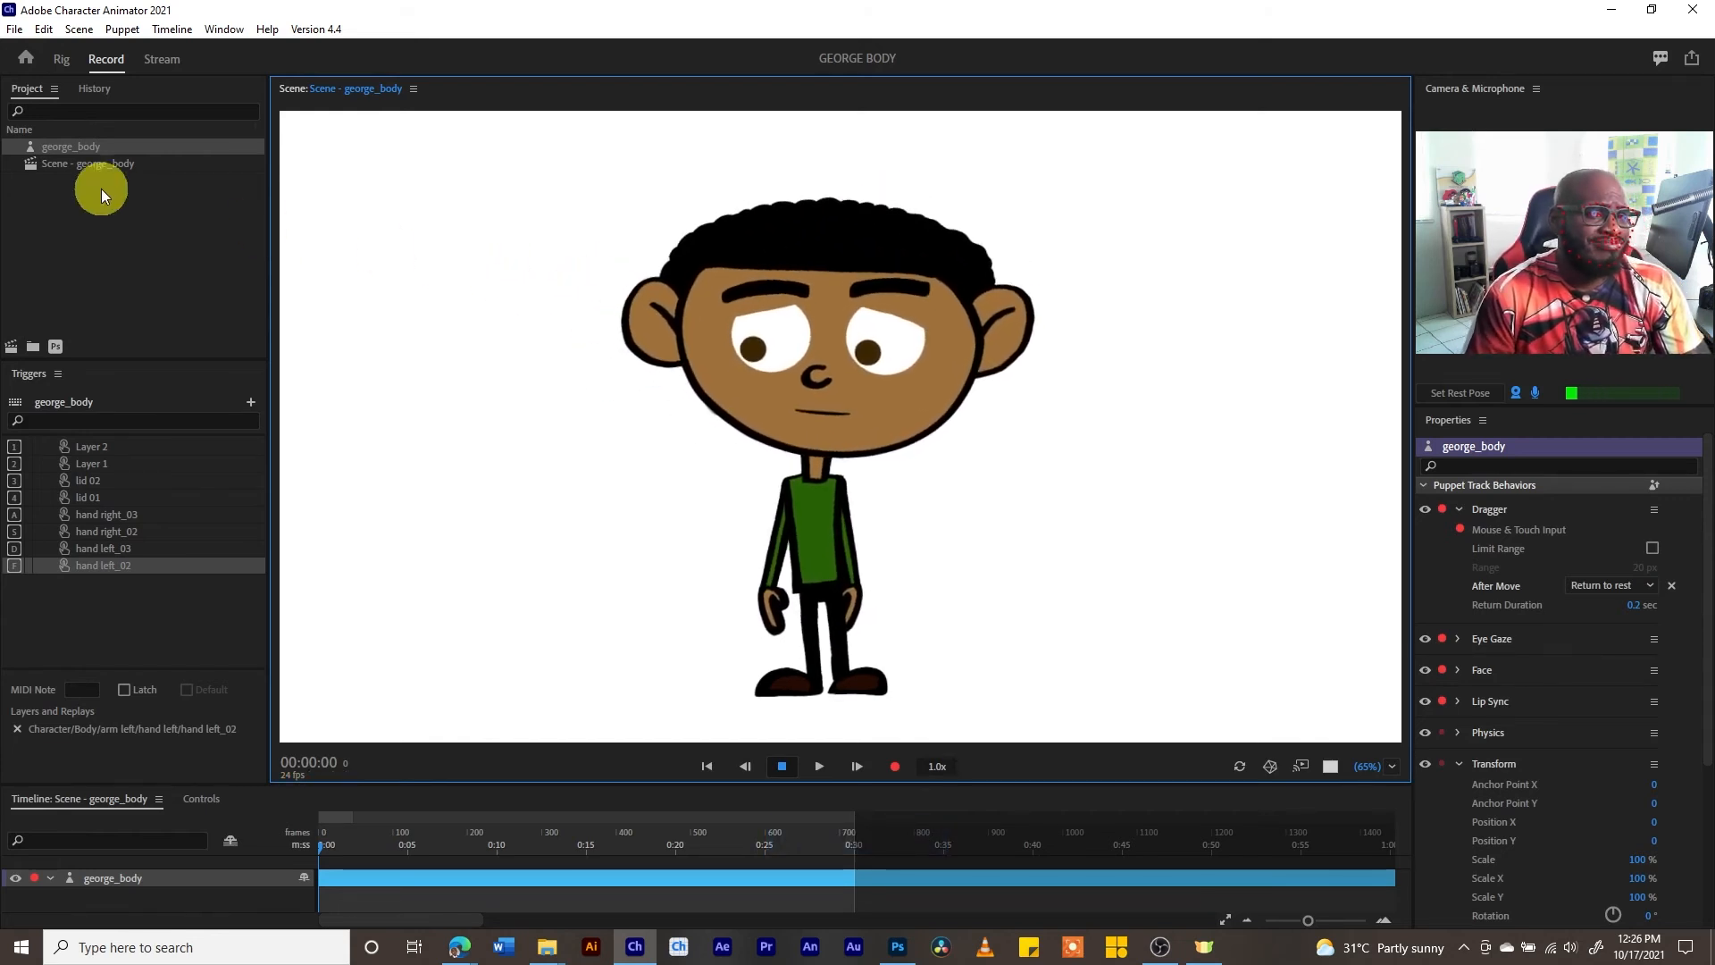
pyautogui.click(61, 60)
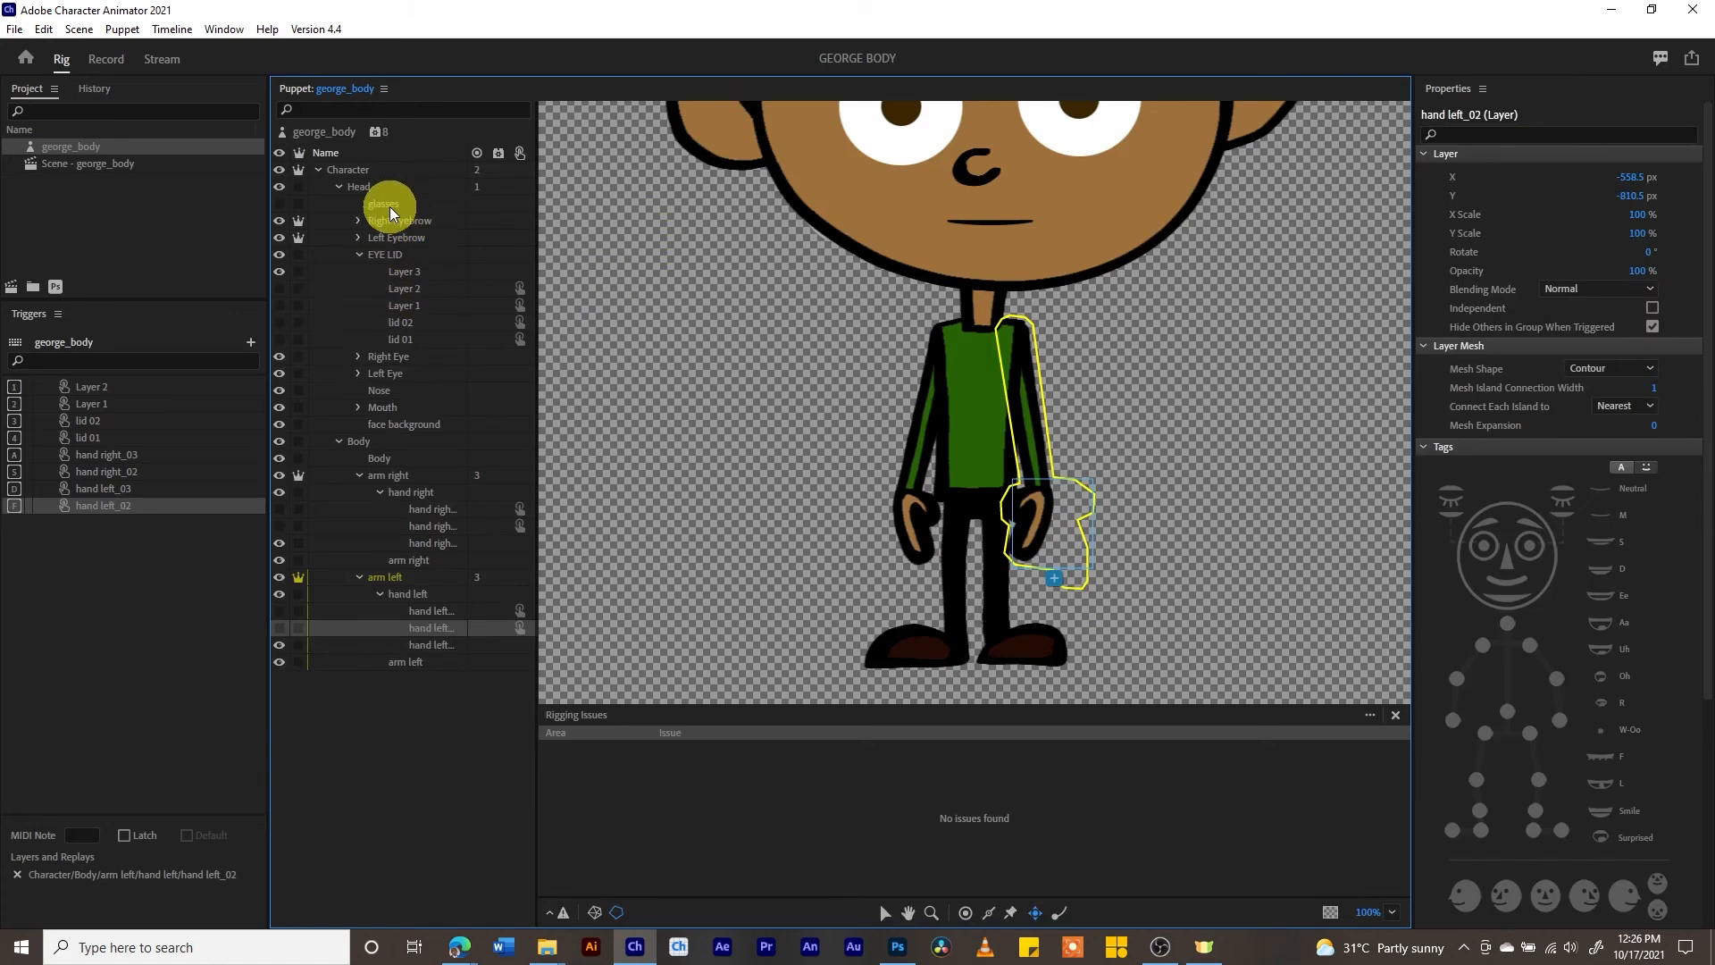
pyautogui.moveTo(984, 417); pyautogui.dragTo(946, 632)
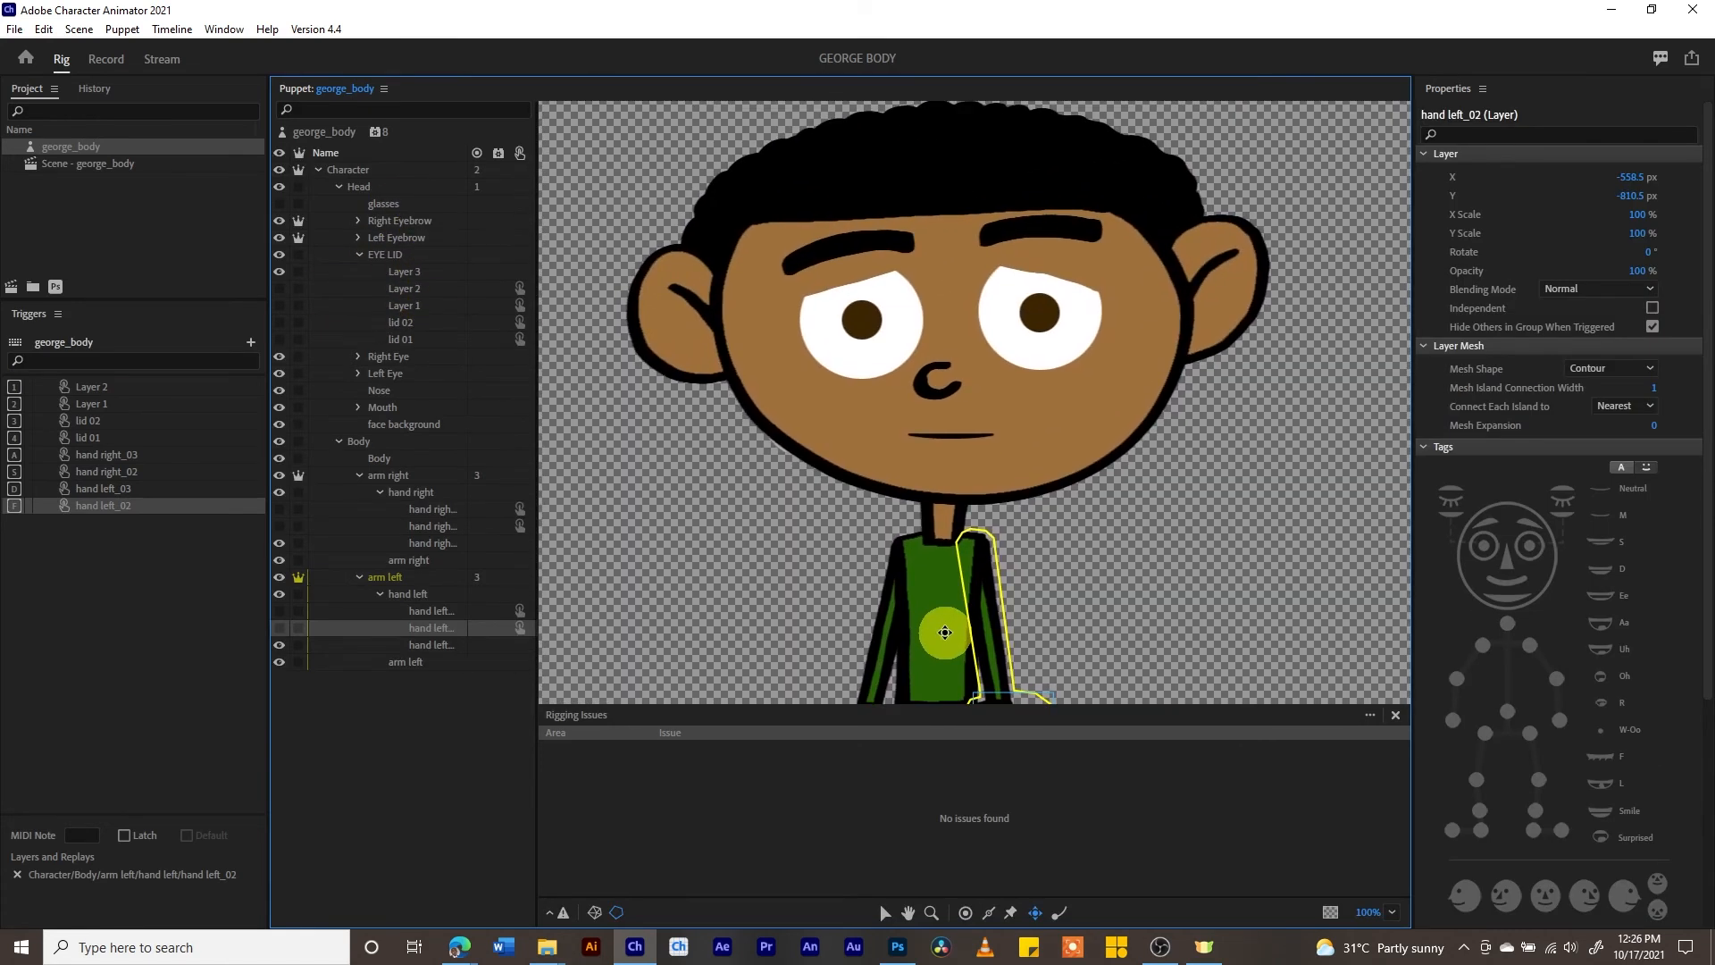
pyautogui.rightClick(376, 207)
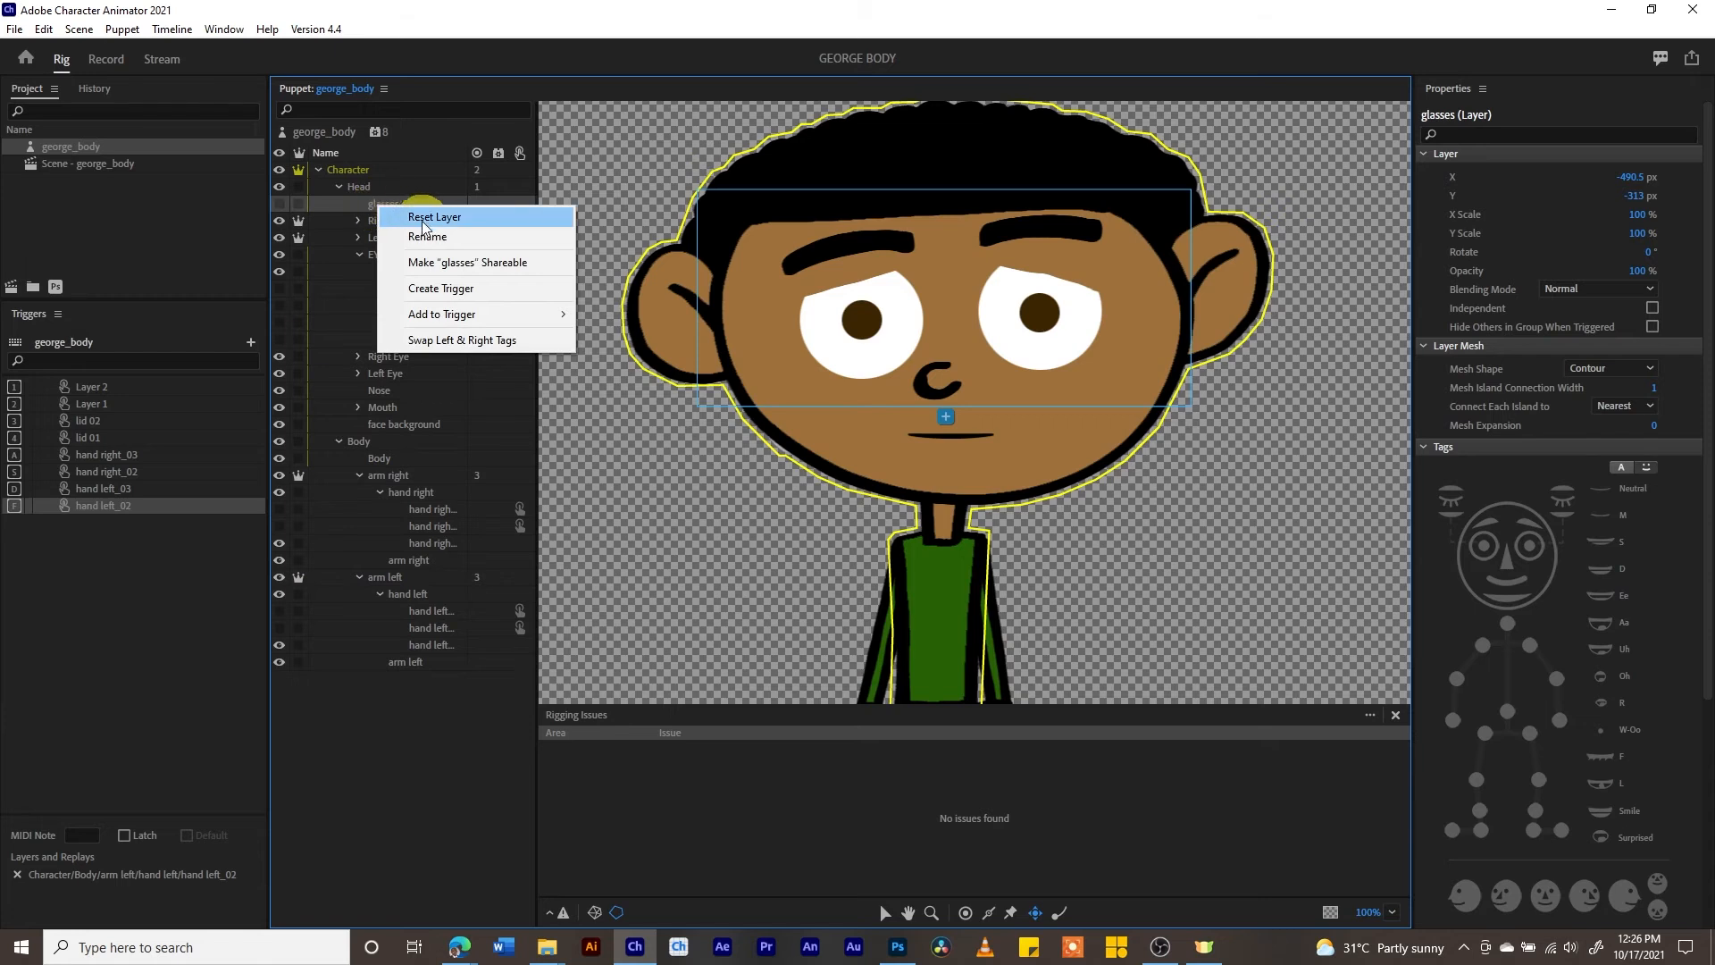
pyautogui.click(446, 287)
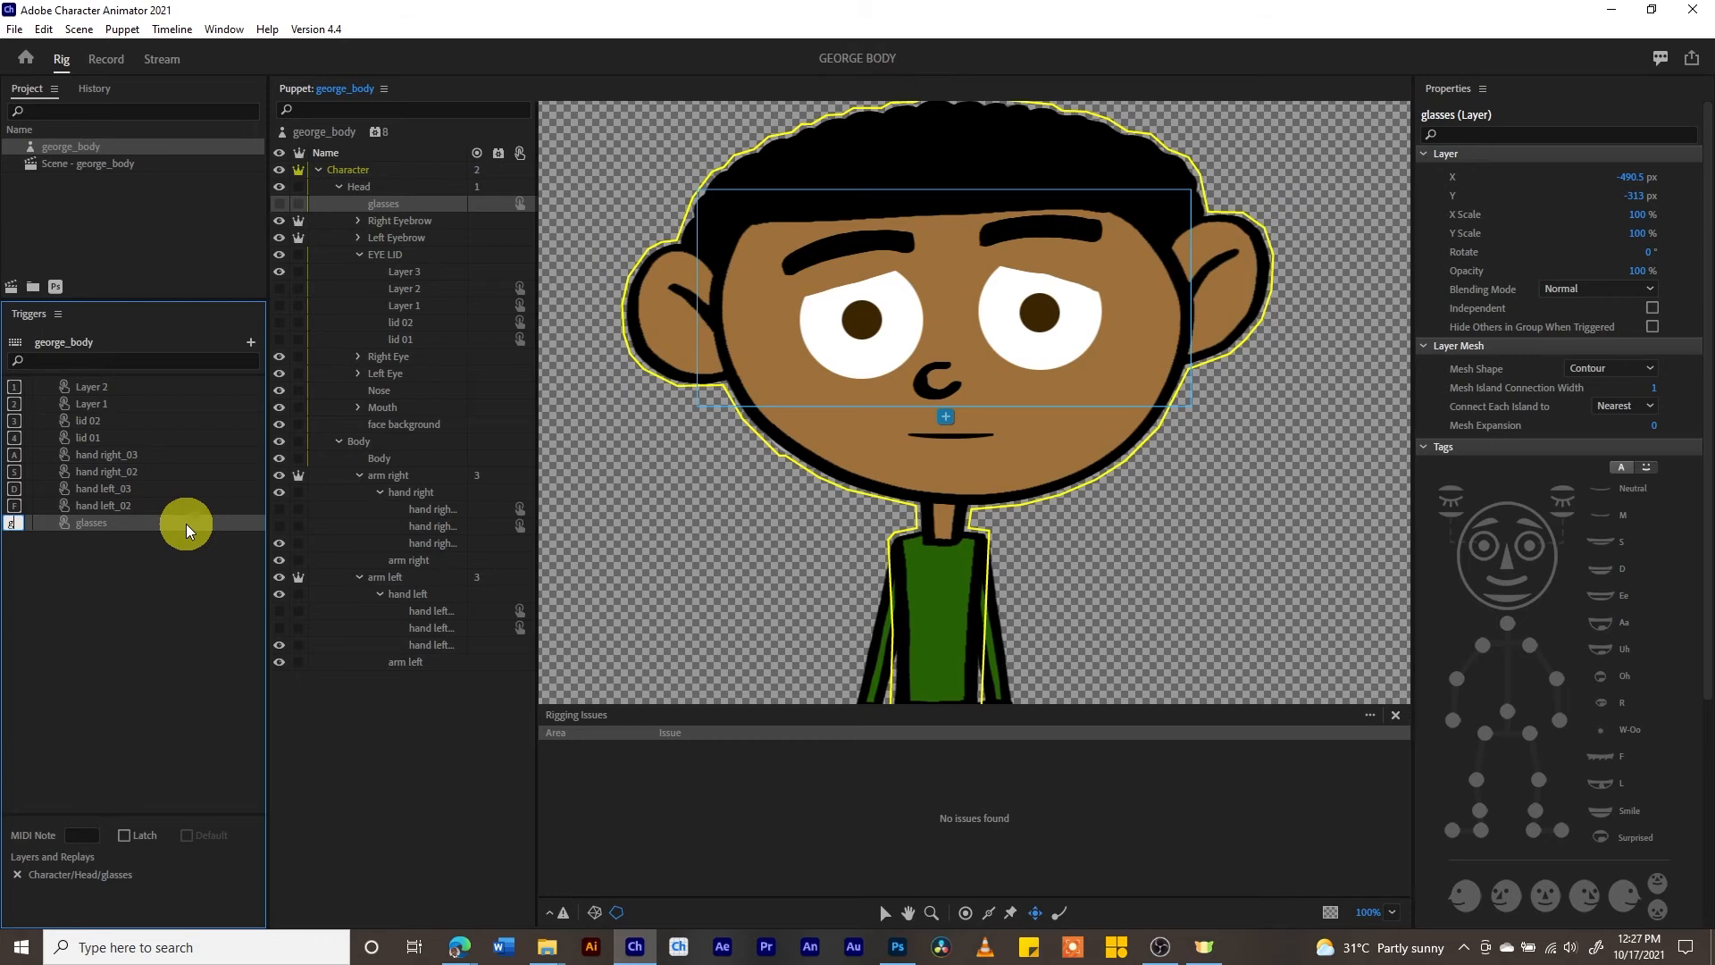
pyautogui.click(114, 582)
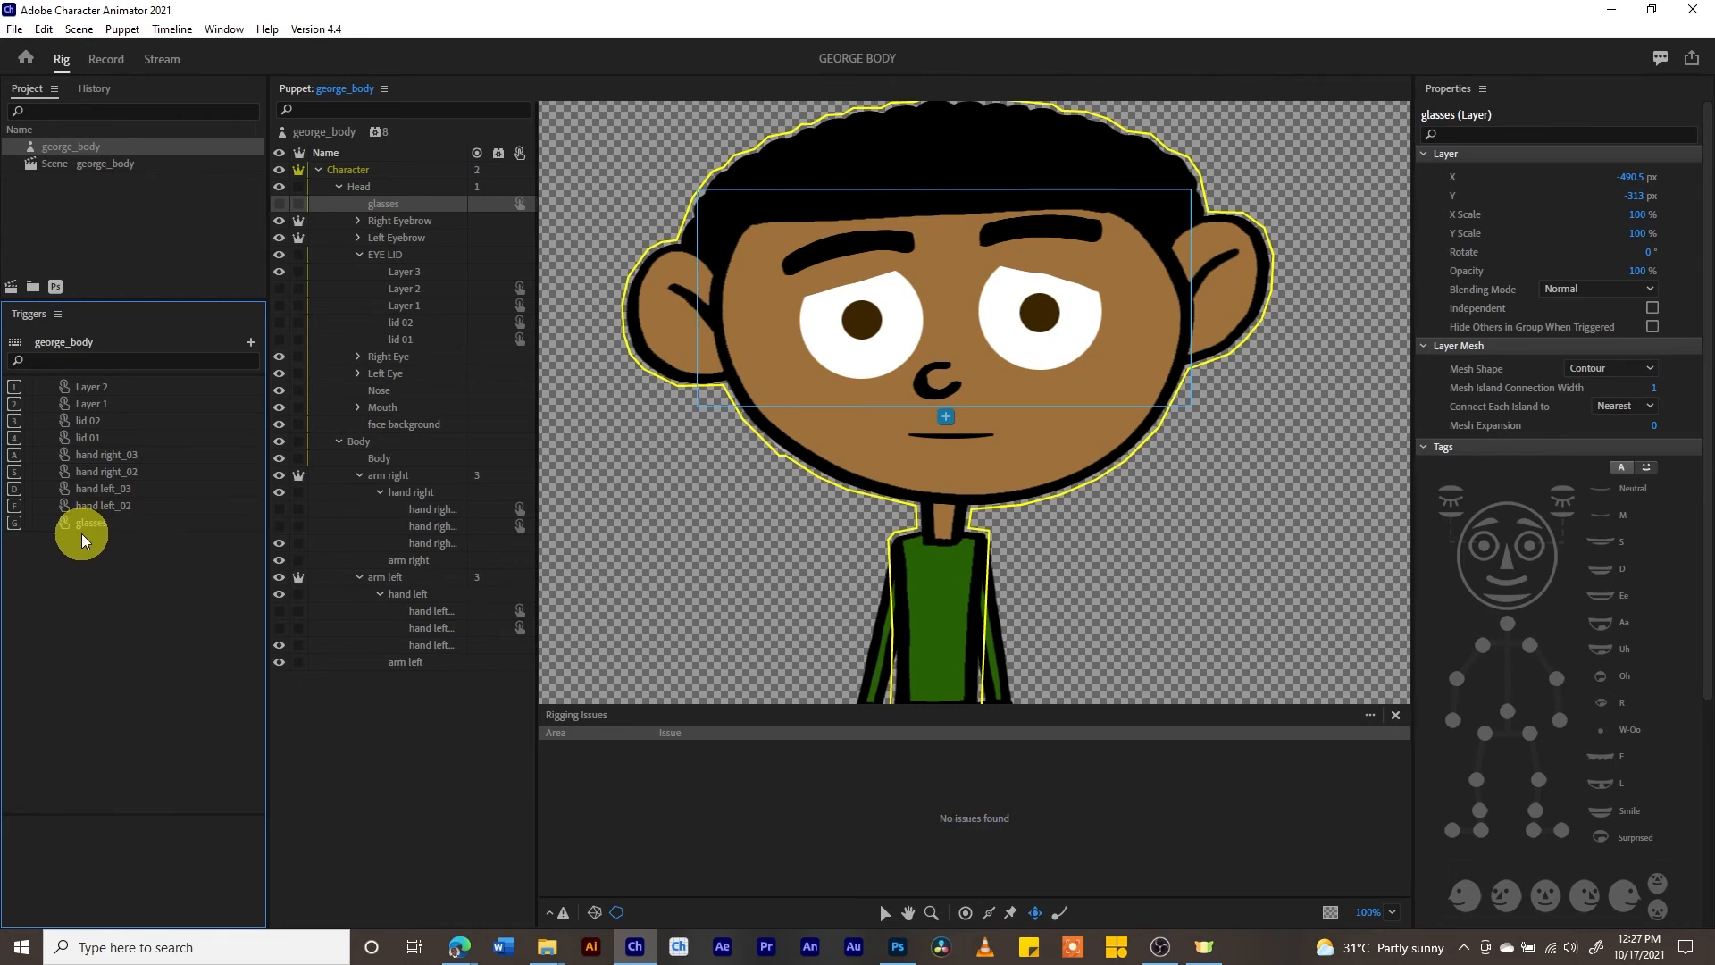
# - Preview the puppet in the Record workspace and enable Latch for the glasses trigger back in the Rig workspace
pyautogui.click(90, 62)
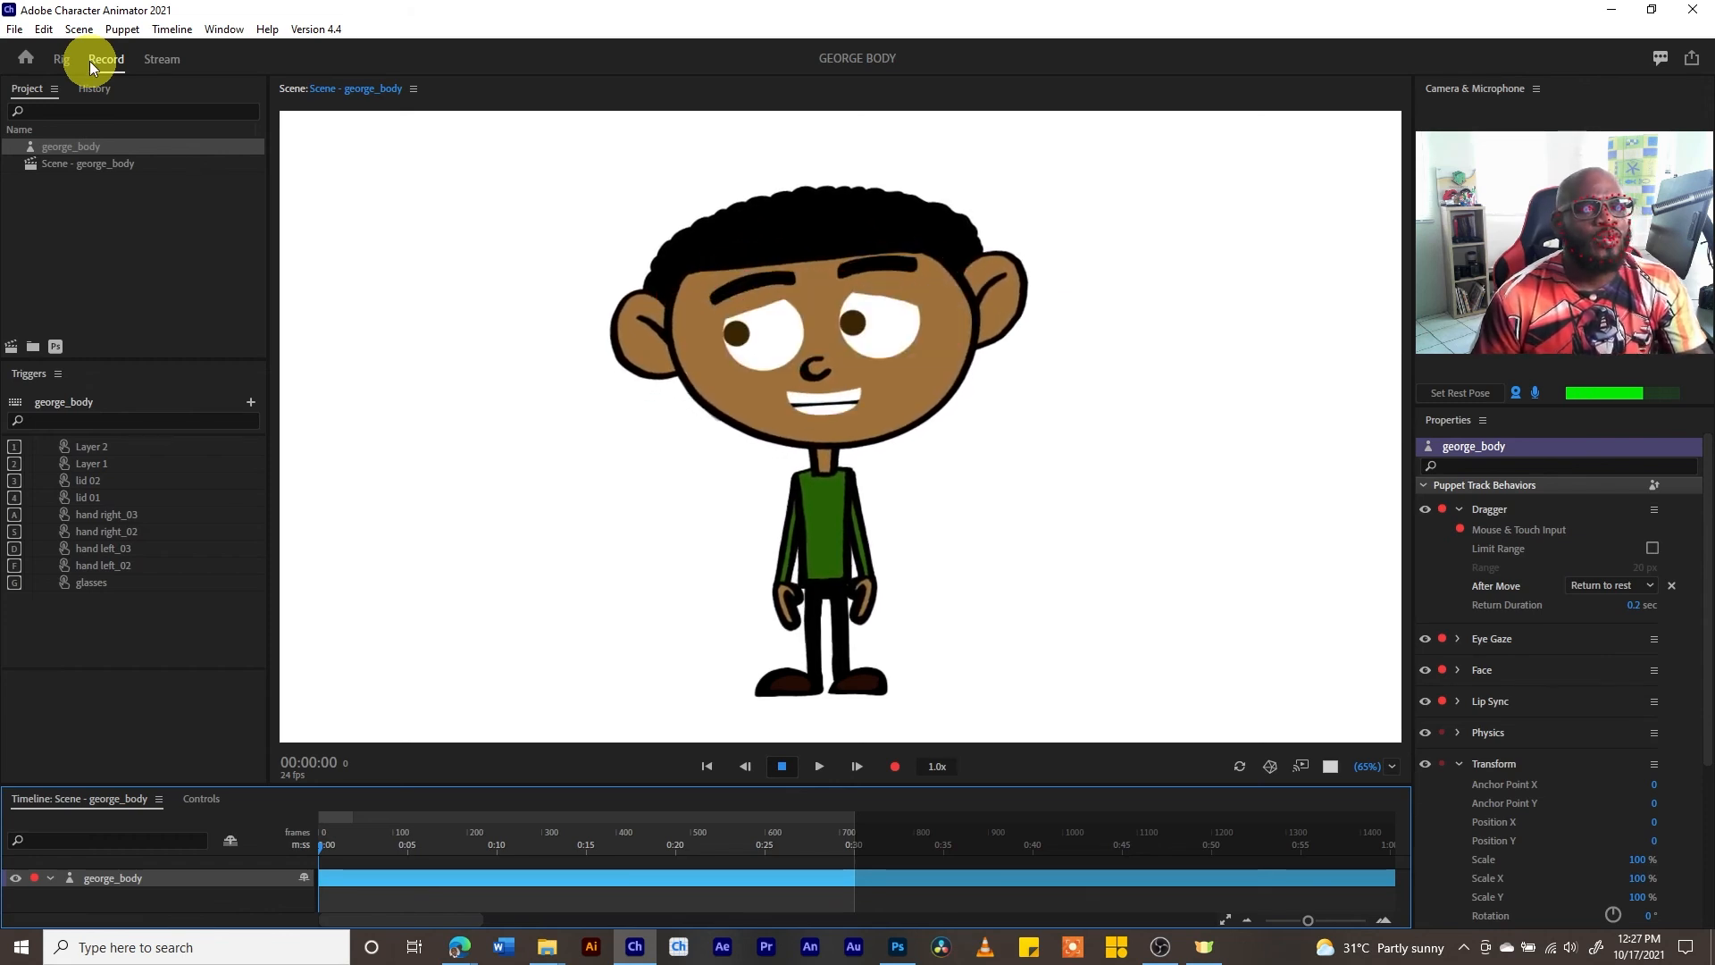
pyautogui.click(62, 59)
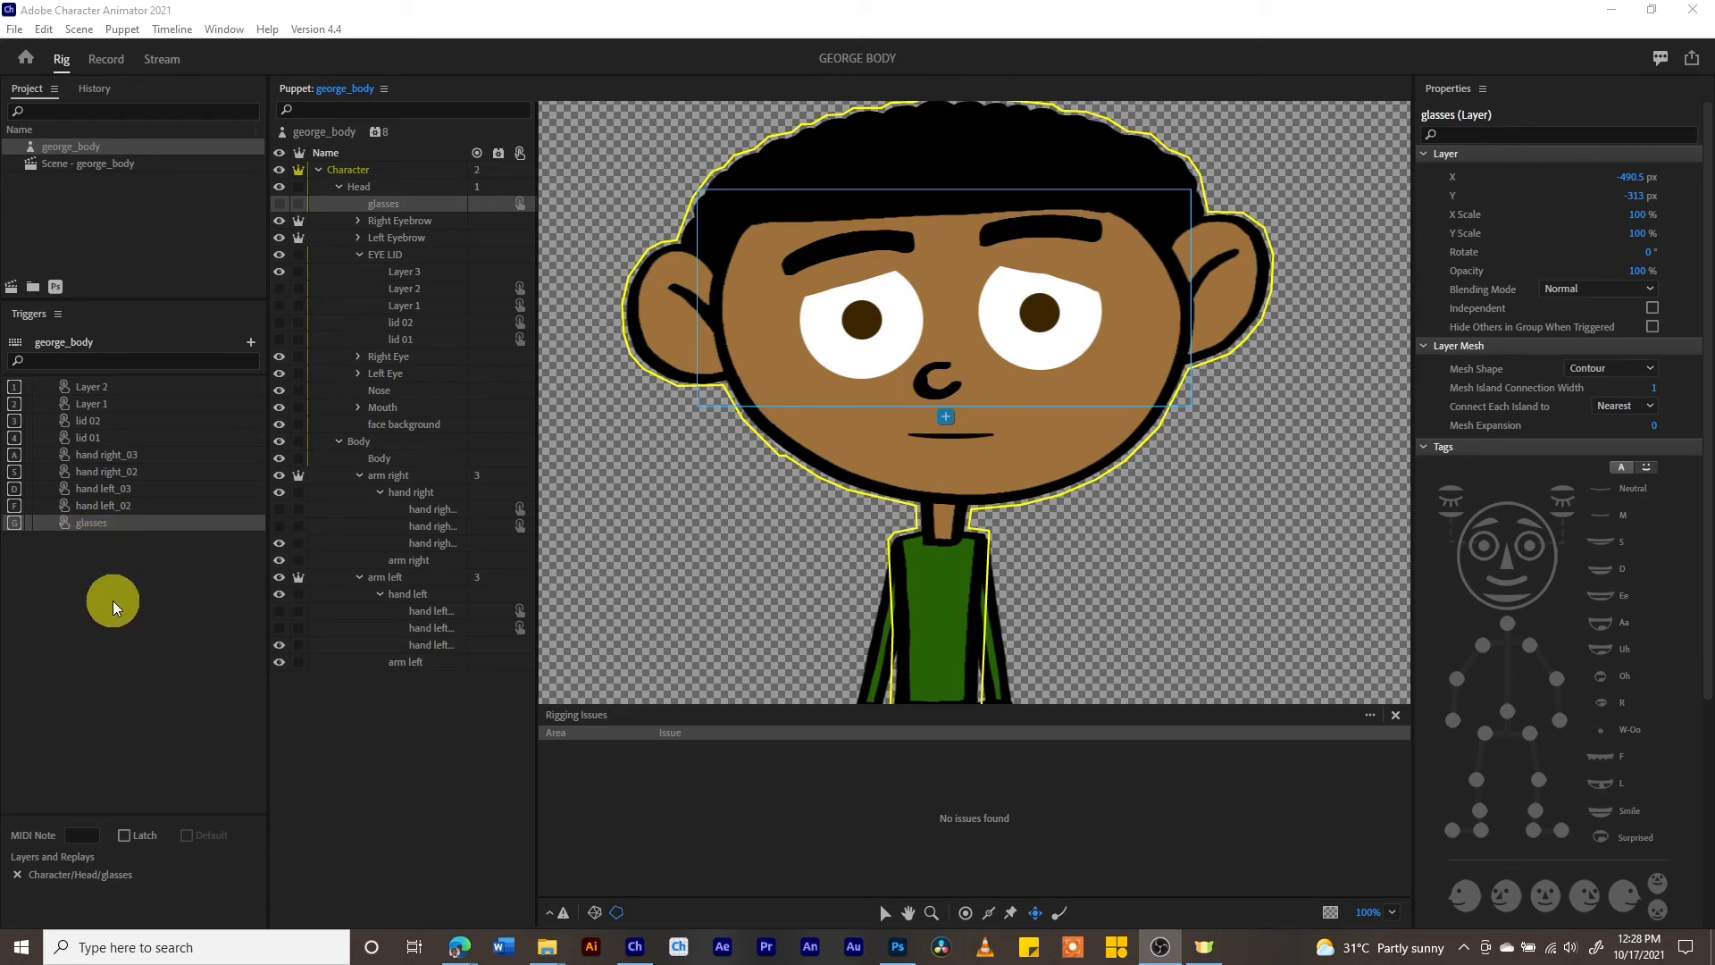
pyautogui.click(123, 836)
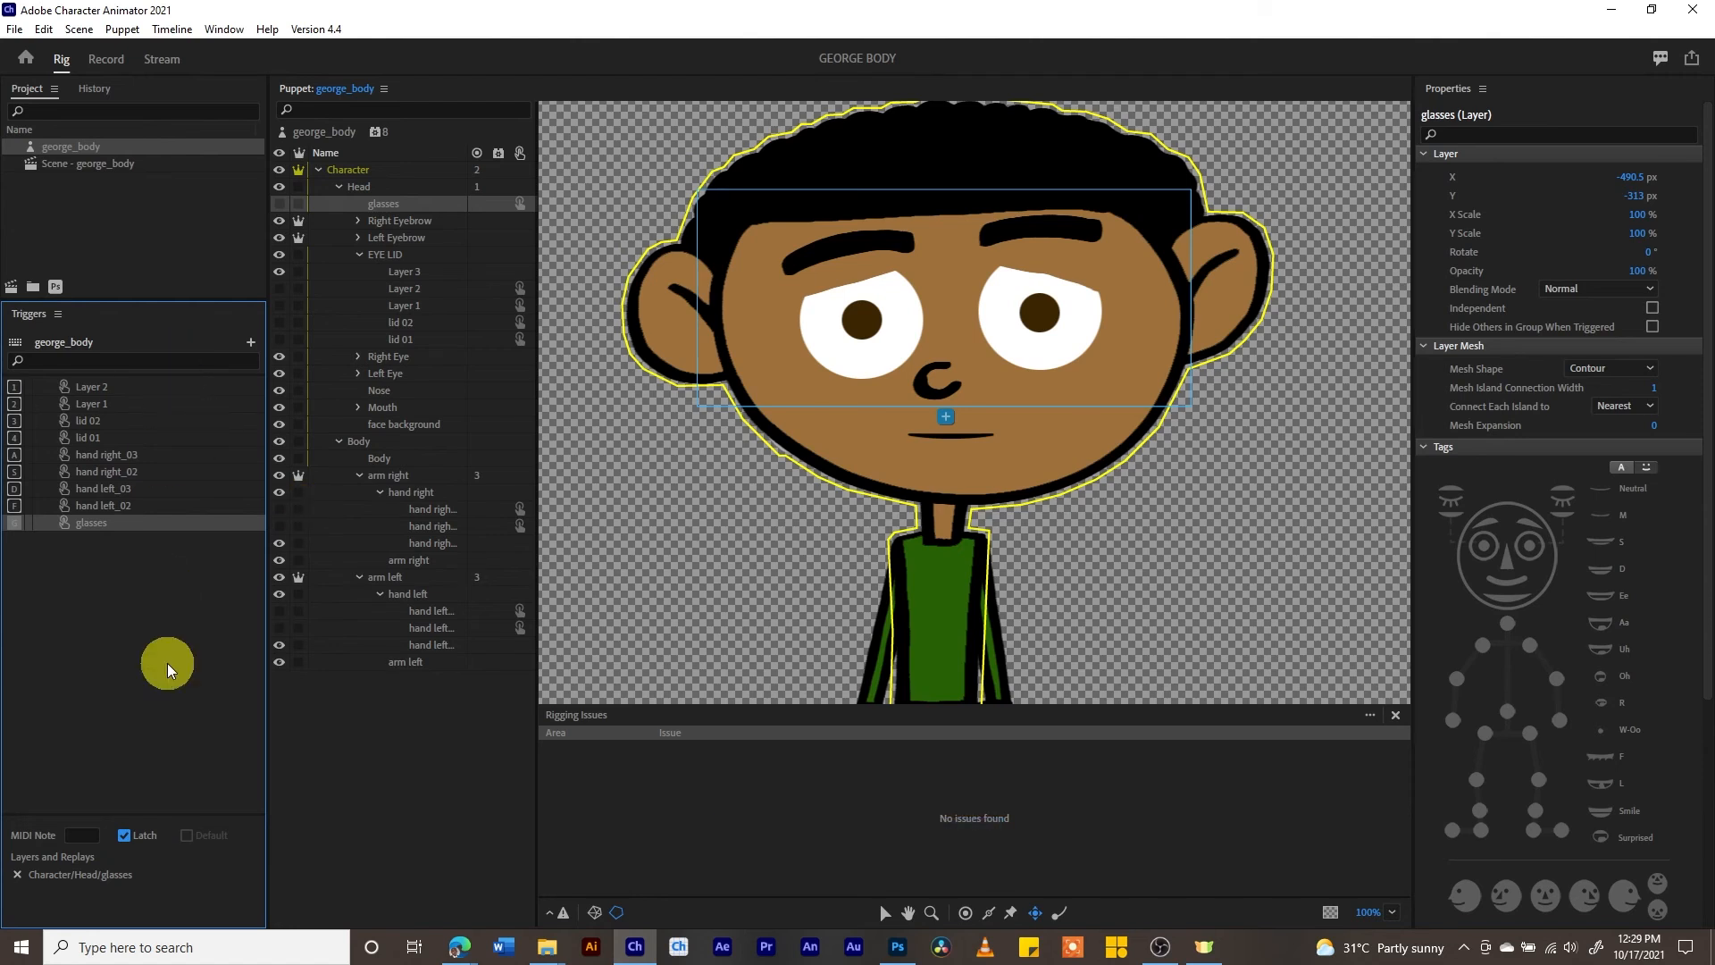
# - Preview the latched glasses in the Record workspace, toggling them with the G trigger and moving the puppet's right arm
pyautogui.click(96, 60)
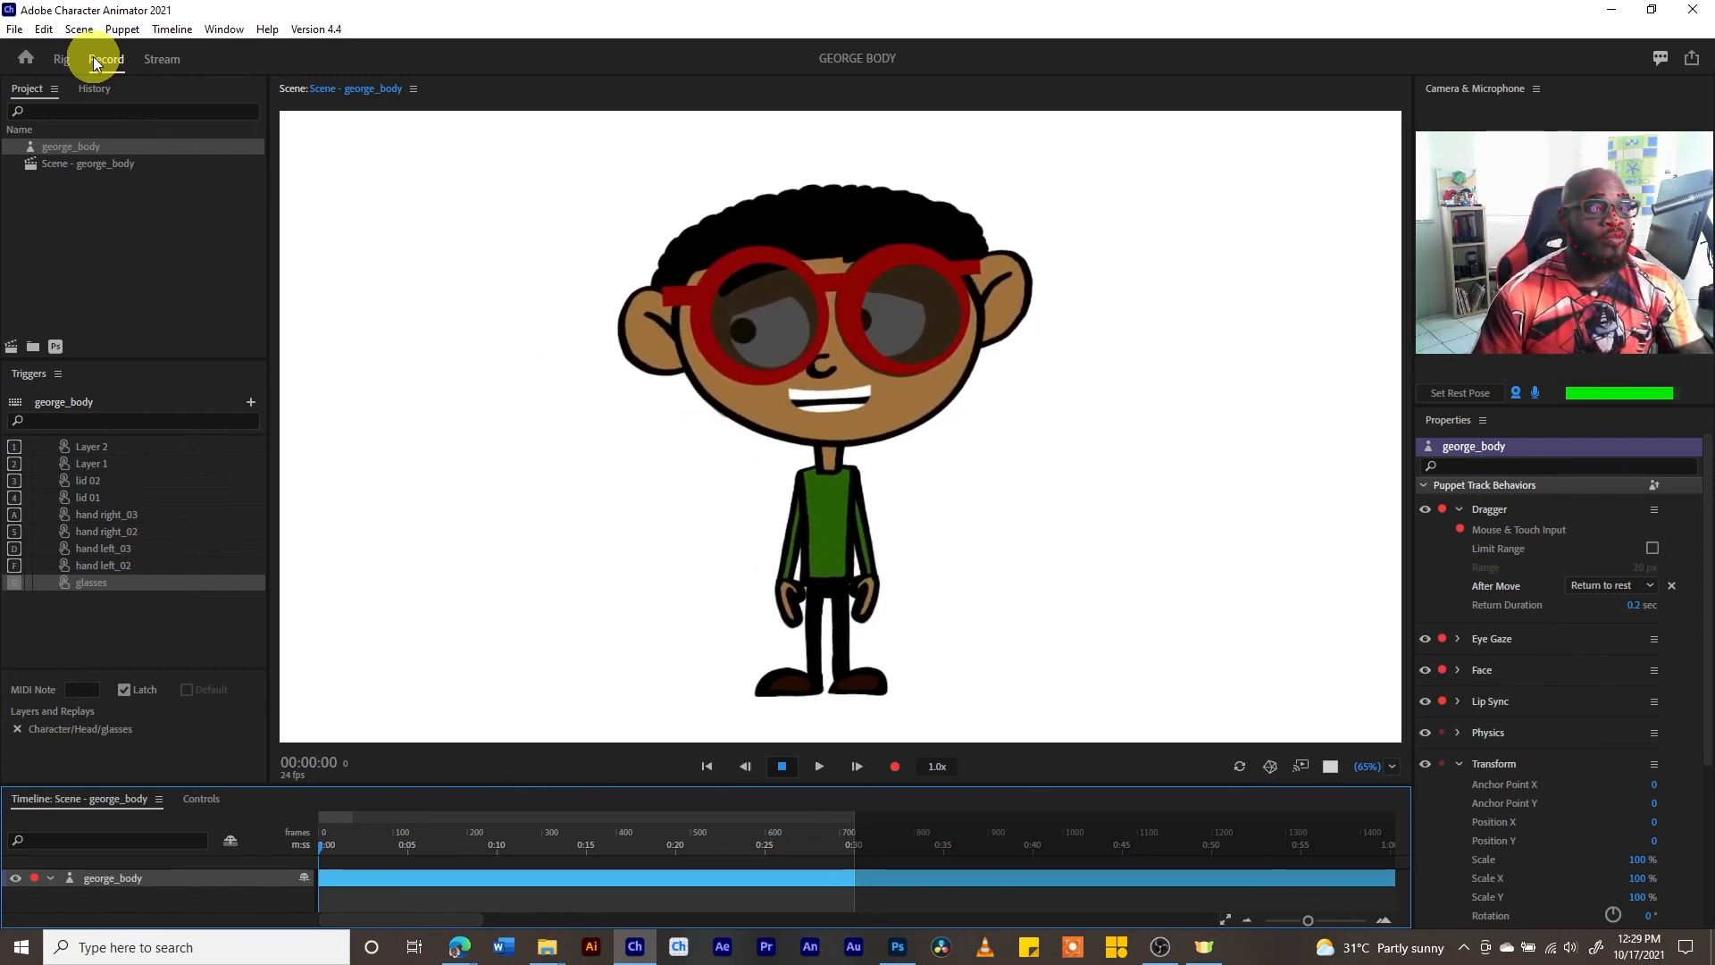
pyautogui.press('g')
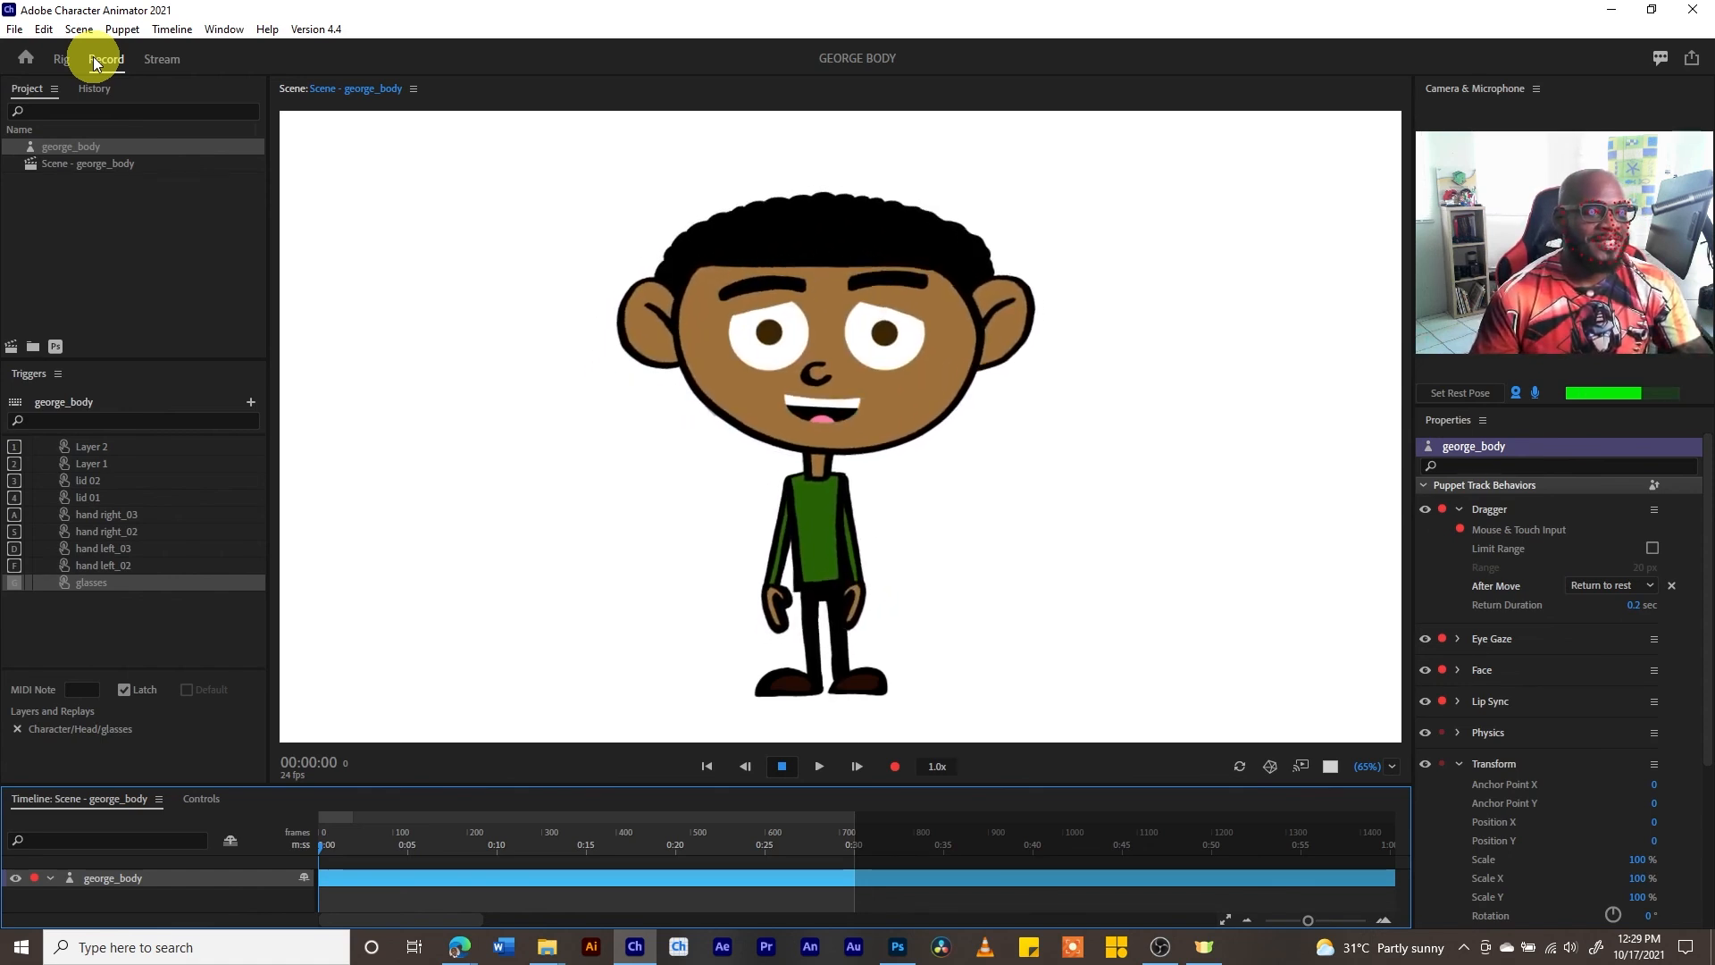
pyautogui.press('g')
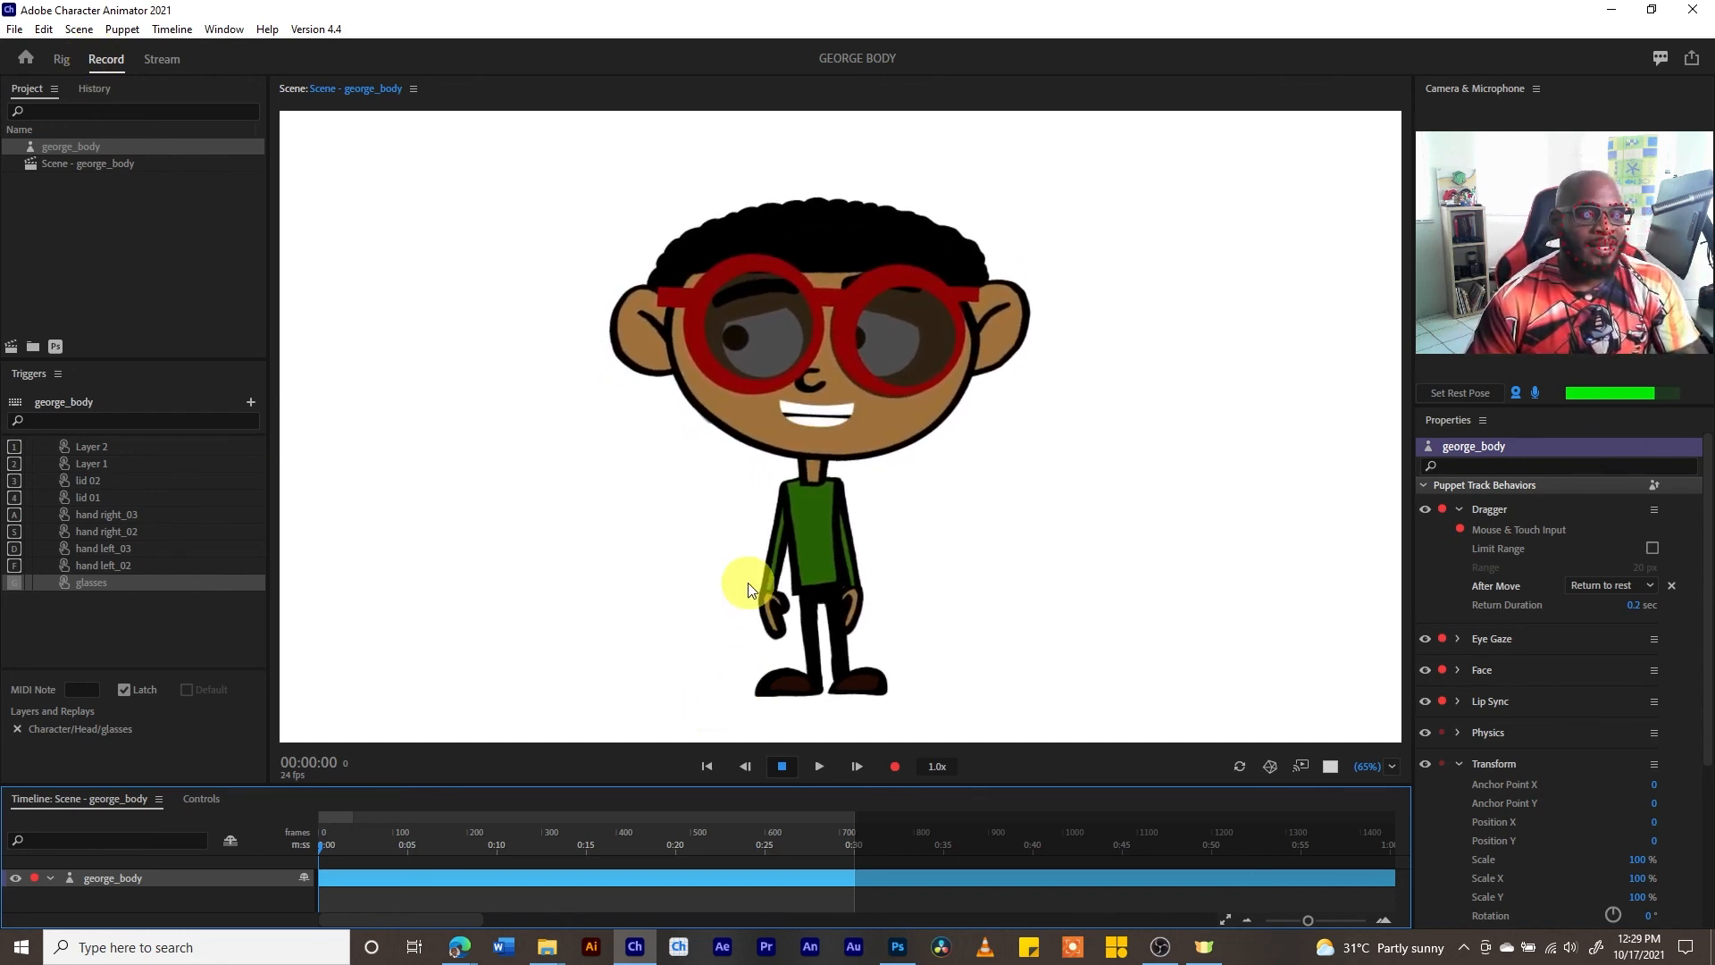
pyautogui.moveTo(765, 599); pyautogui.dragTo(705, 473)
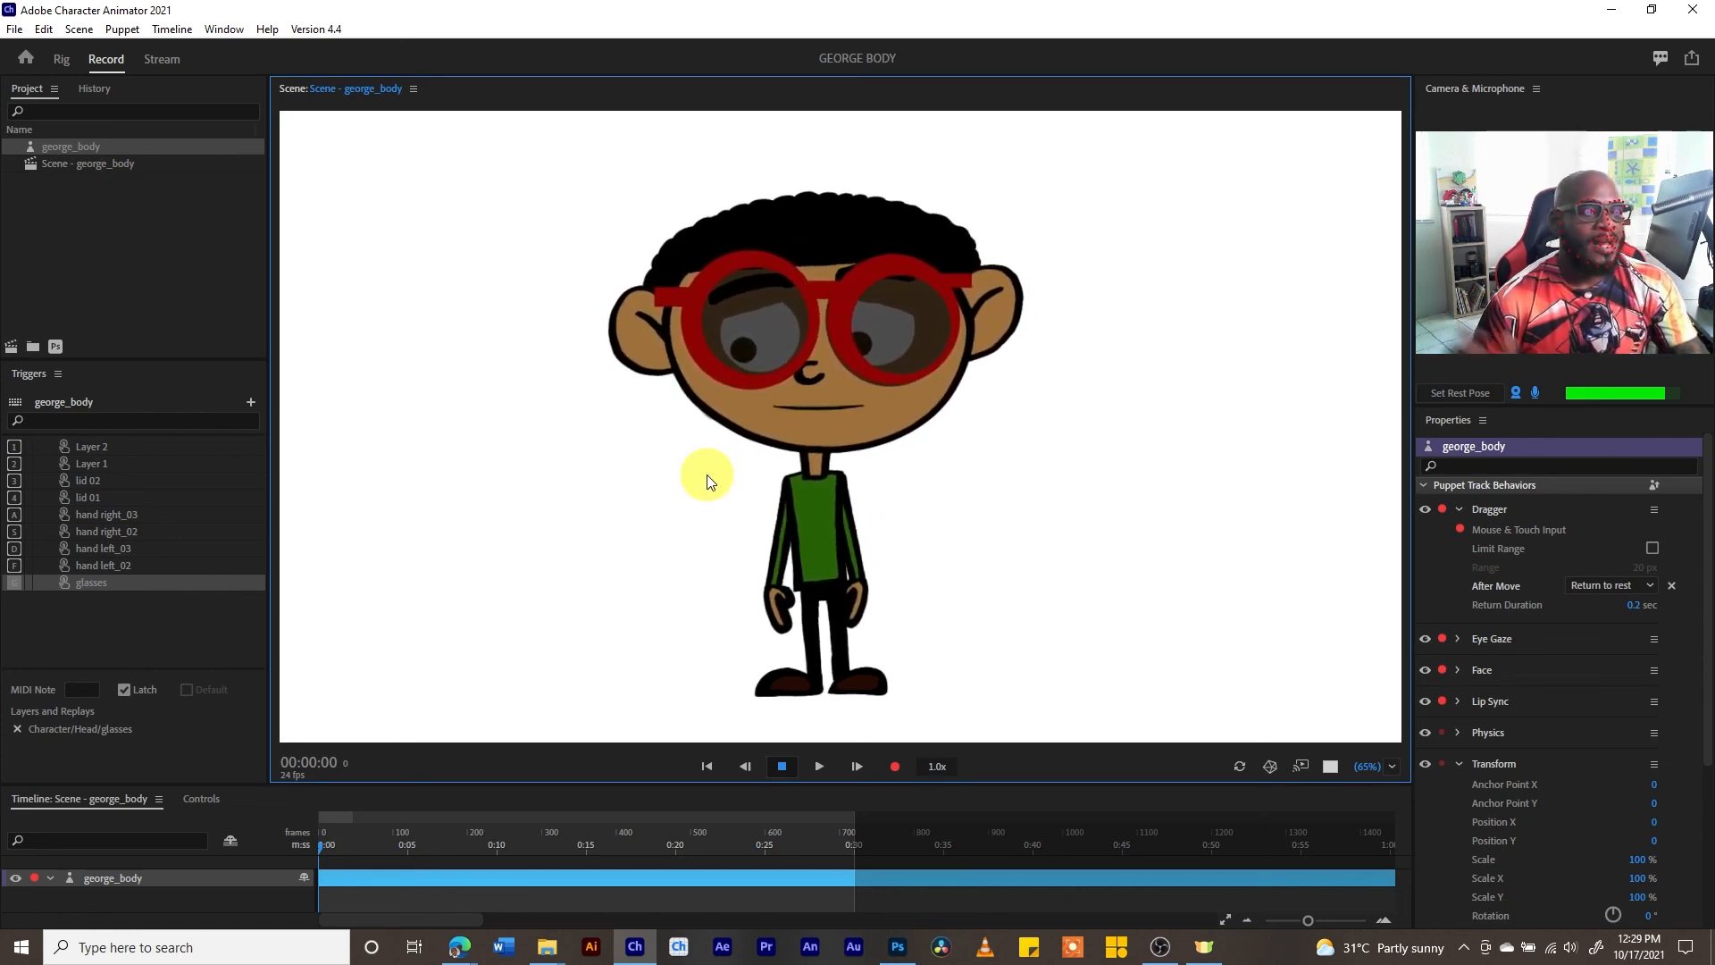
pyautogui.press('g')
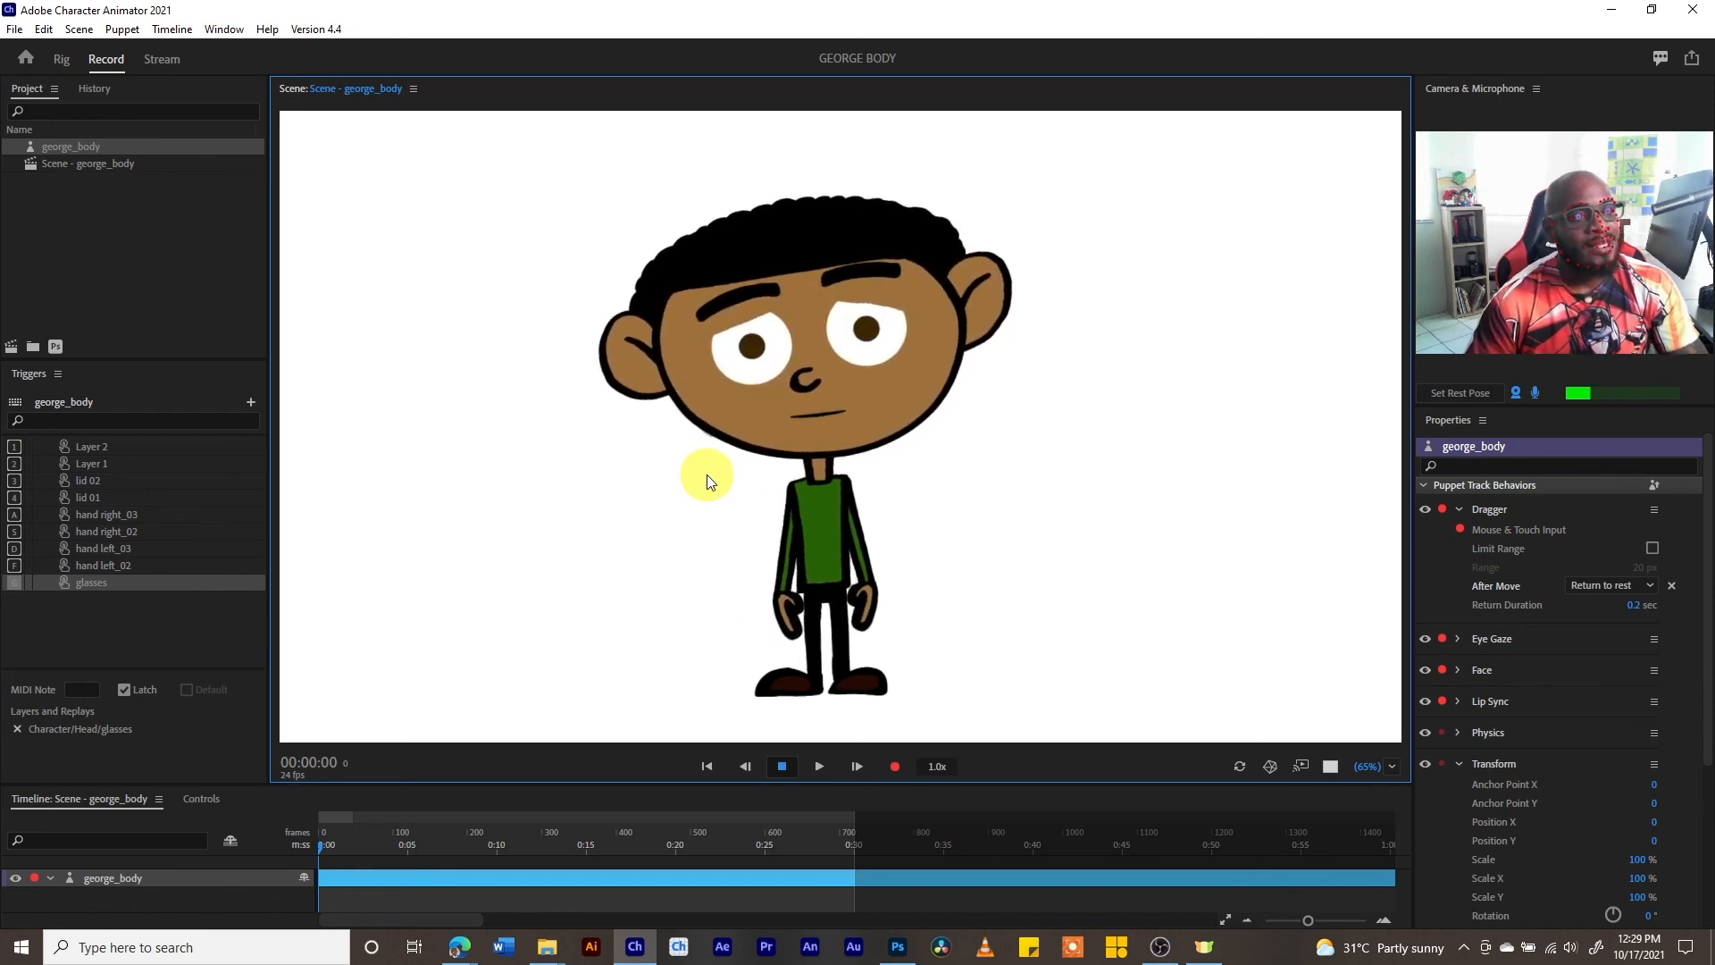